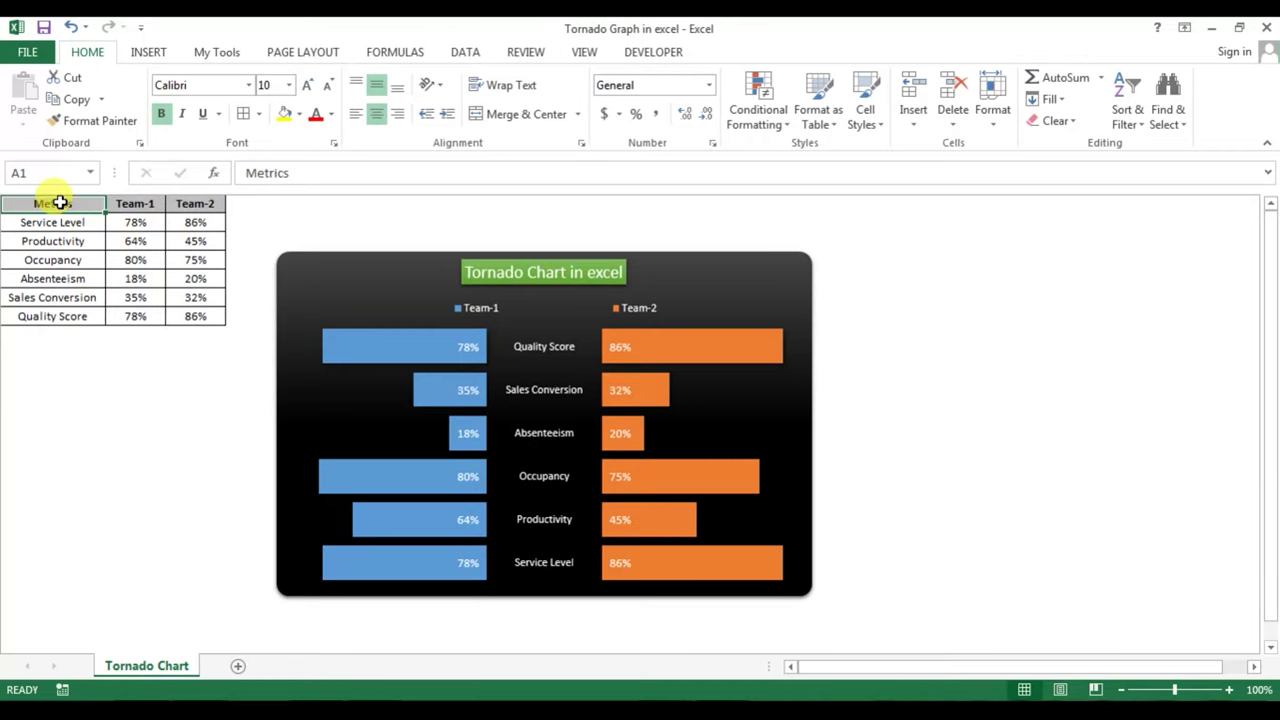
Highlight the Metrics table, its Team-1/Team-2 headings and the metric names in column A.
{"action": "left_click_drag", "start_coordinate": [57, 203], "coordinate": [166, 316]}
{"action": "left_click", "coordinate": [180, 297]}
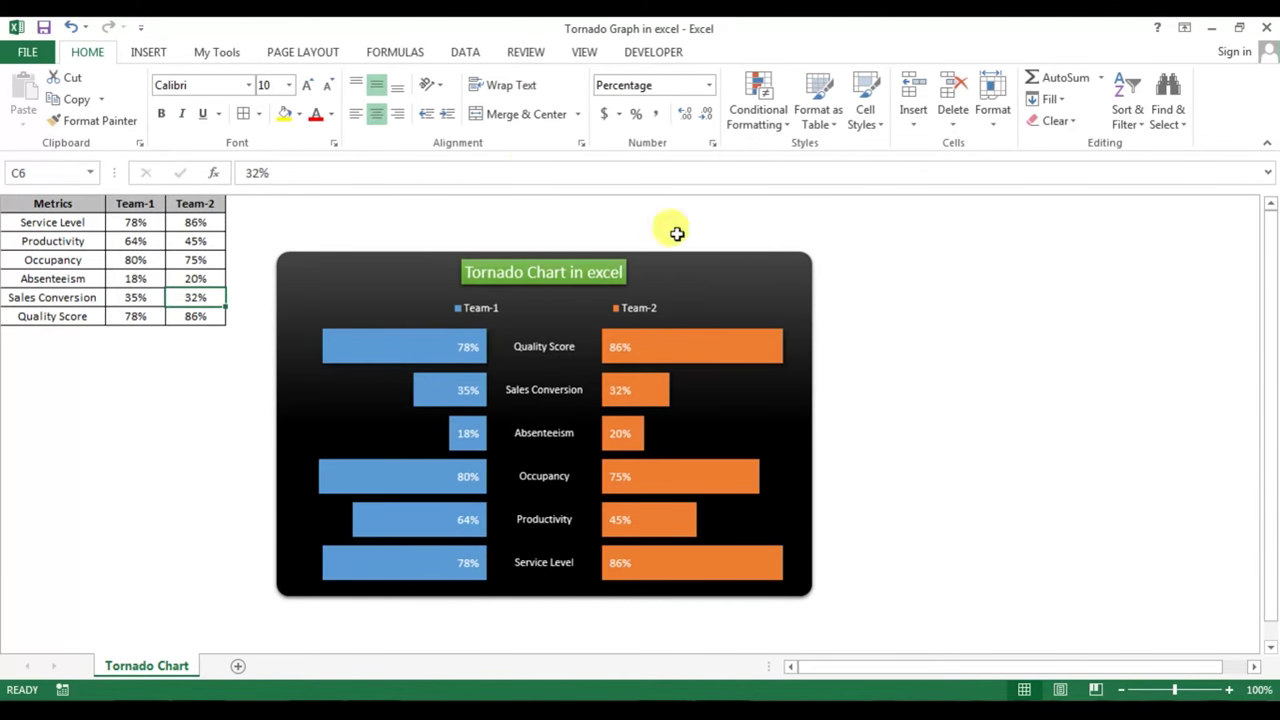
{"action": "left_click", "coordinate": [137, 206]}
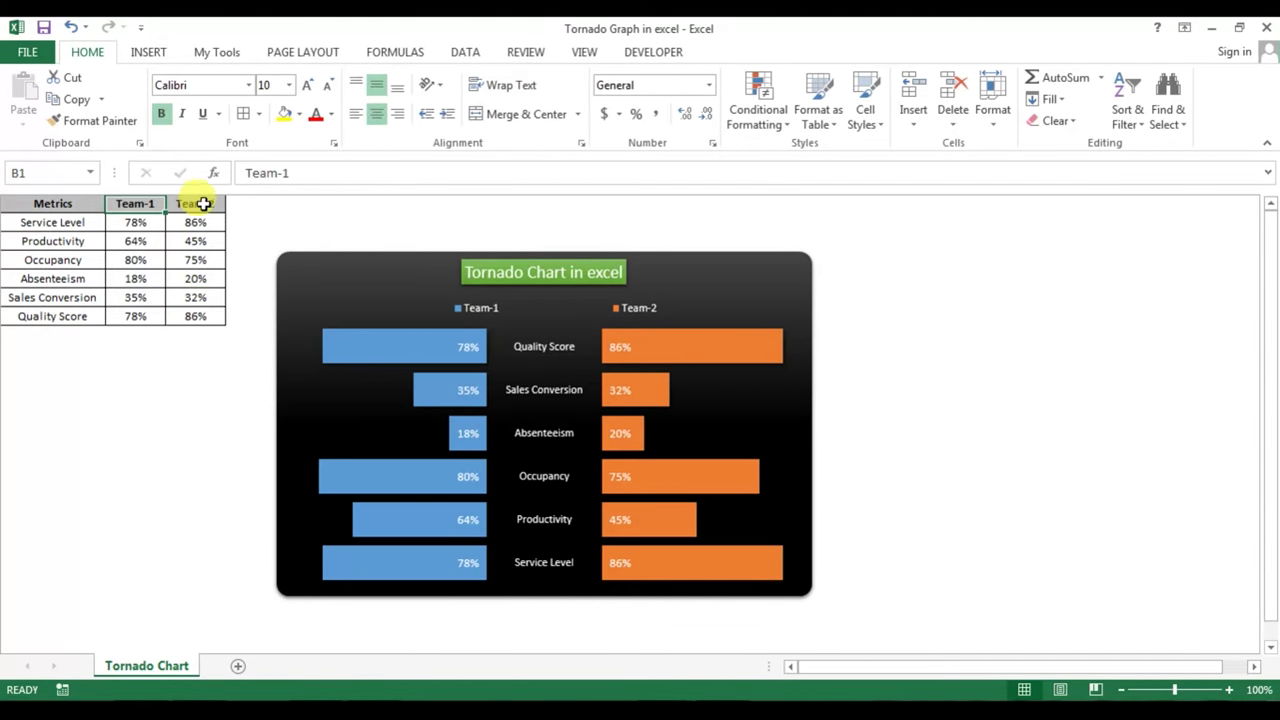
{"action": "left_click", "coordinate": [206, 203]}
{"action": "left_click", "coordinate": [145, 203]}
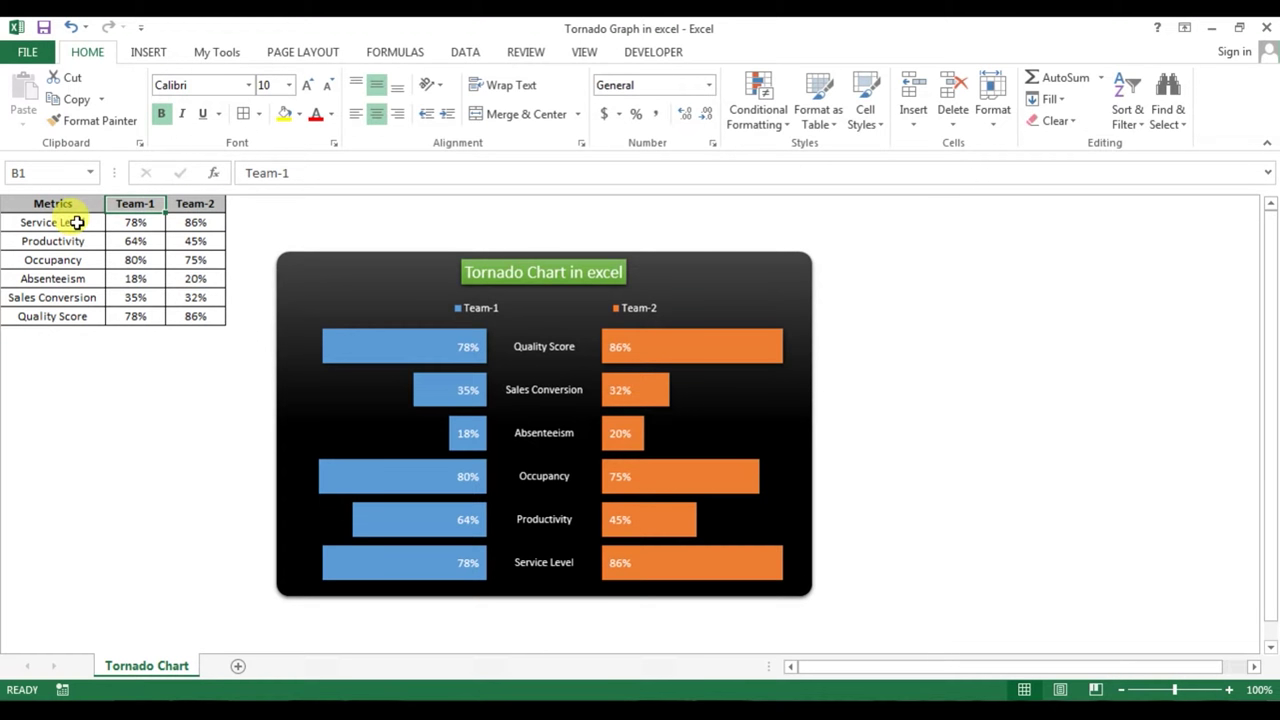
{"action": "left_click_drag", "start_coordinate": [60, 222], "coordinate": [60, 312]}
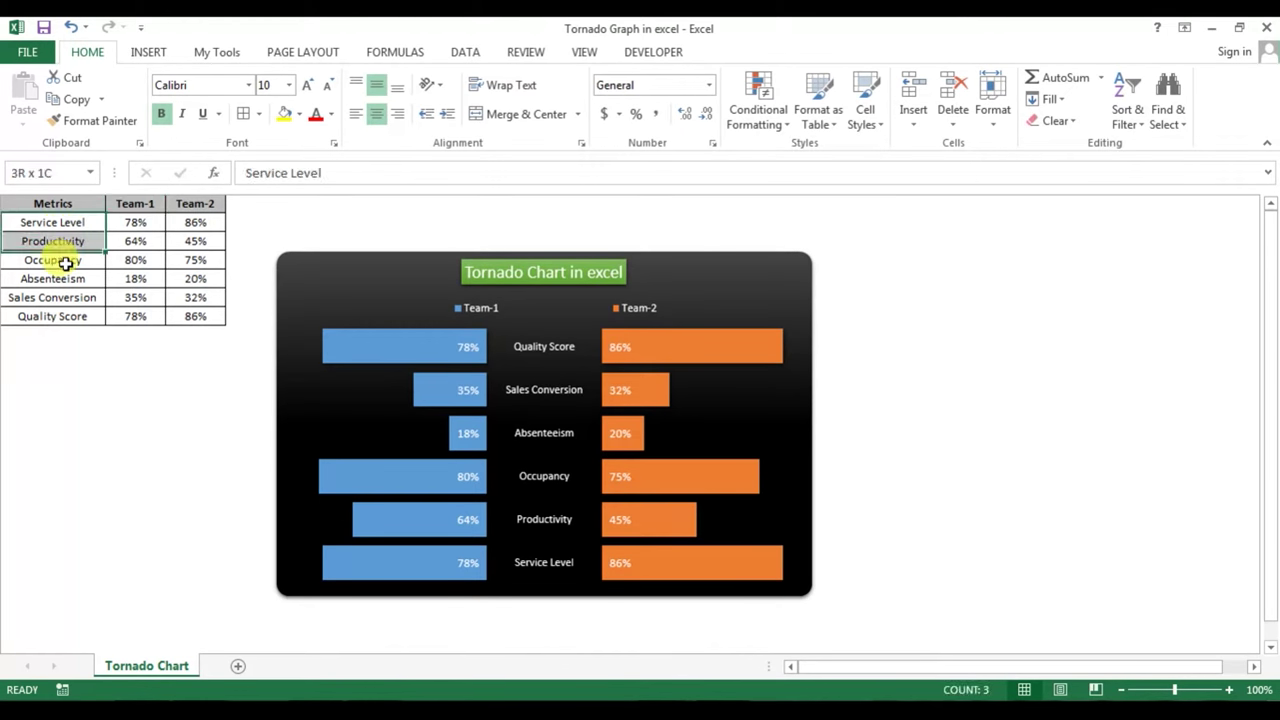
{"action": "left_click", "coordinate": [85, 222]}
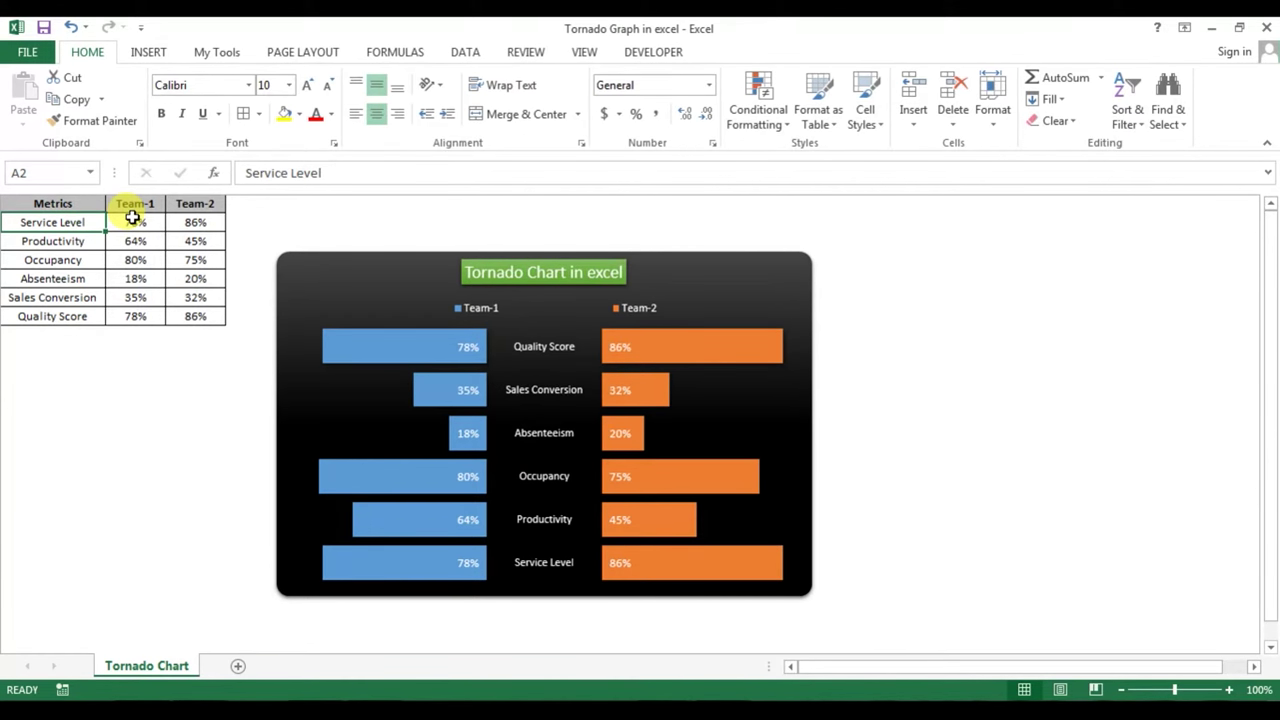
{"action": "left_click", "coordinate": [60, 278]}
{"action": "left_click_drag", "start_coordinate": [63, 217], "coordinate": [60, 316]}
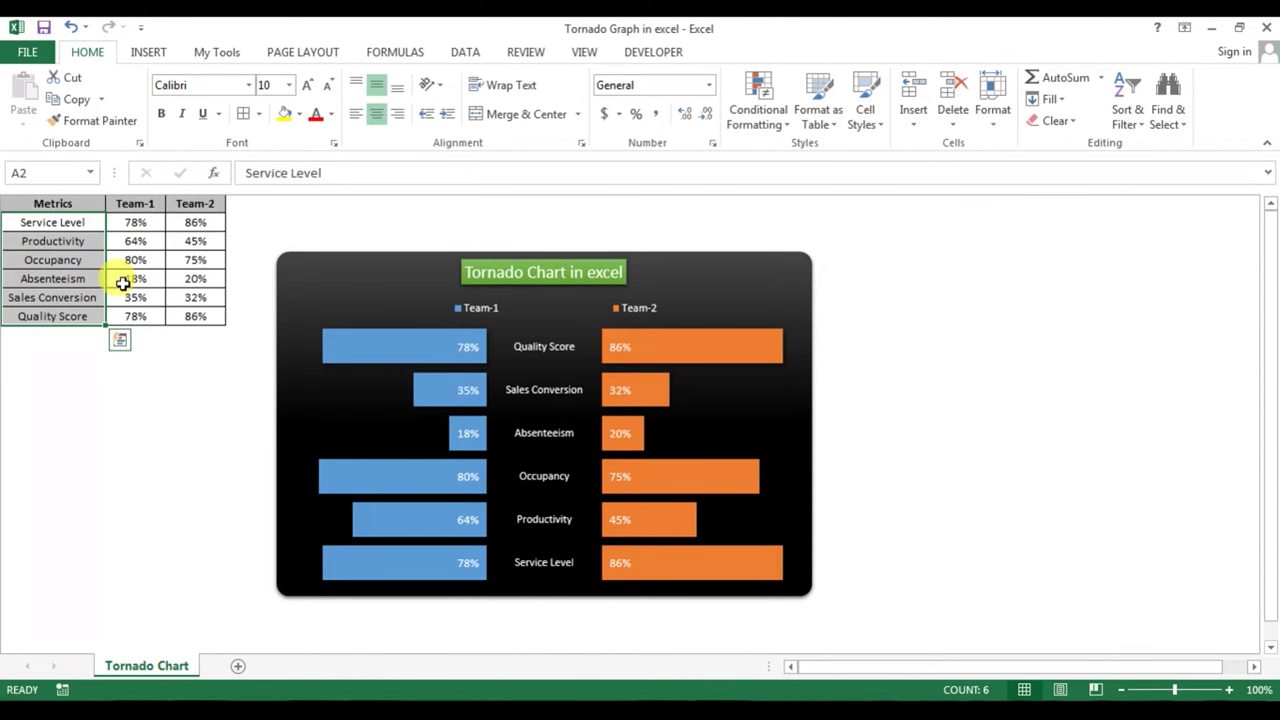
{"action": "left_click", "coordinate": [98, 224]}
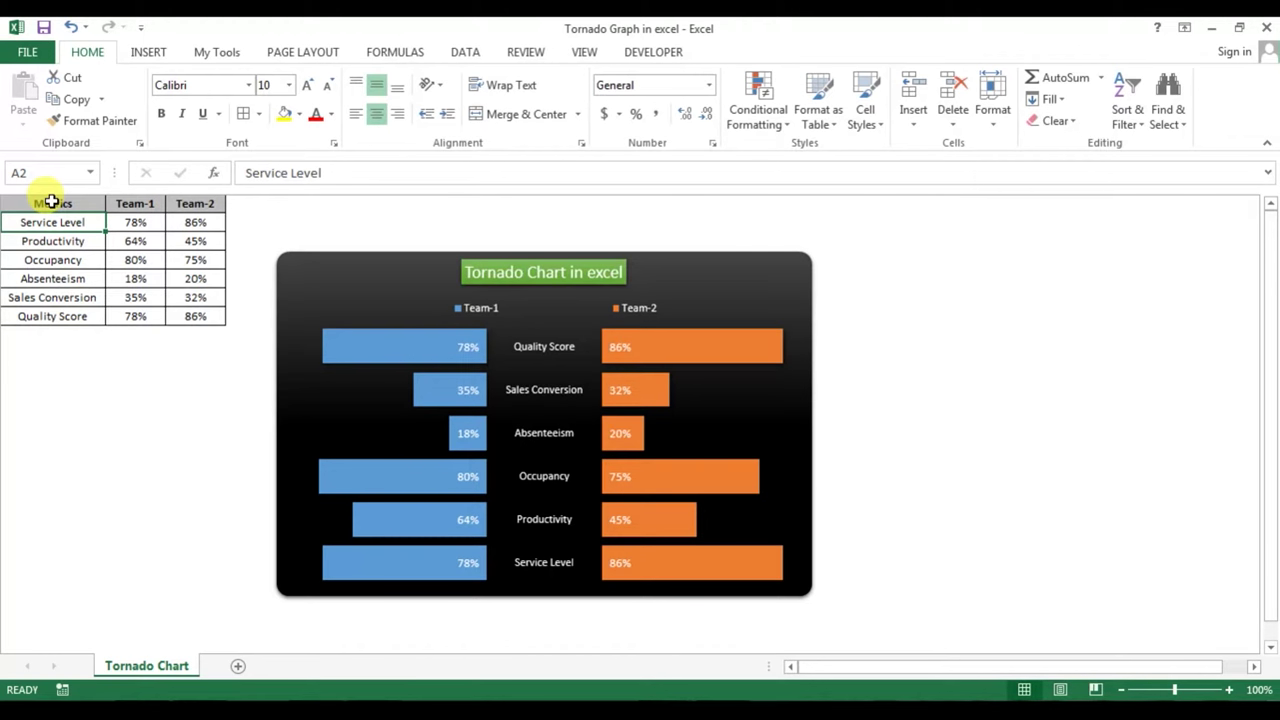
Copy A1:C7 into A1 of a new blank sheet and widen column A slightly.
{"action": "left_click_drag", "start_coordinate": [49, 203], "coordinate": [187, 314]}
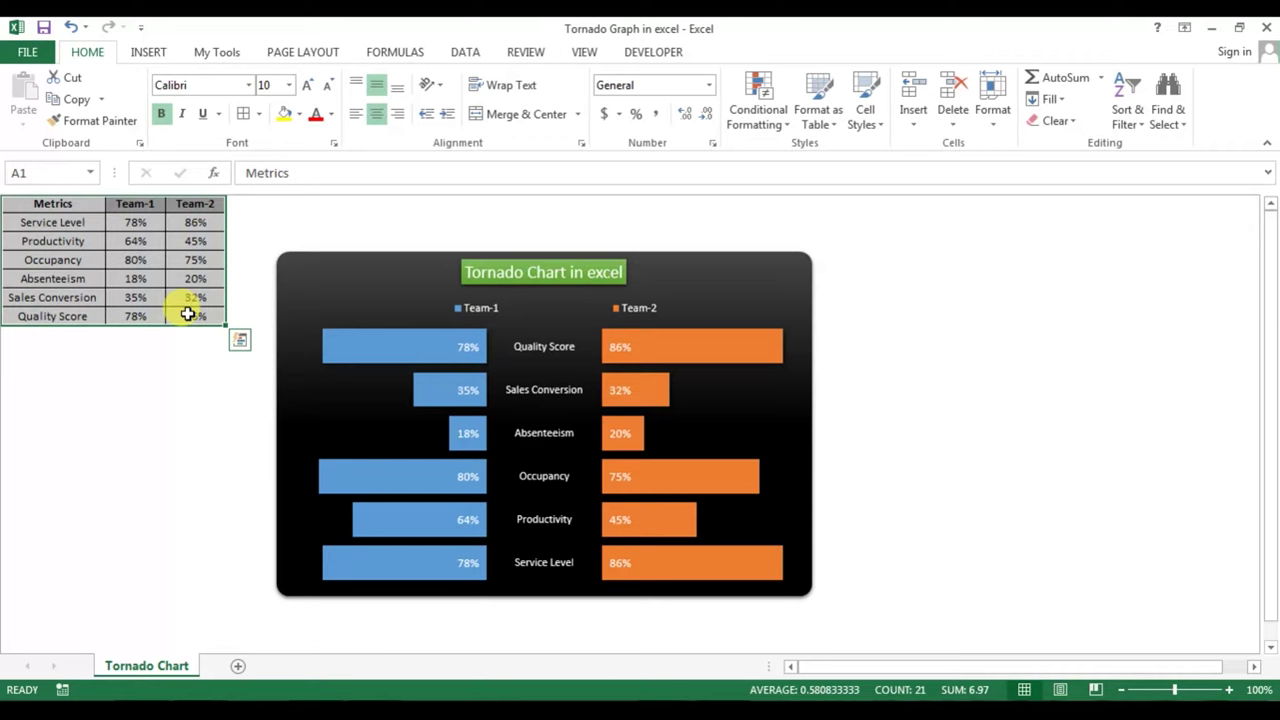
{"action": "key", "text": "ctrl+c"}
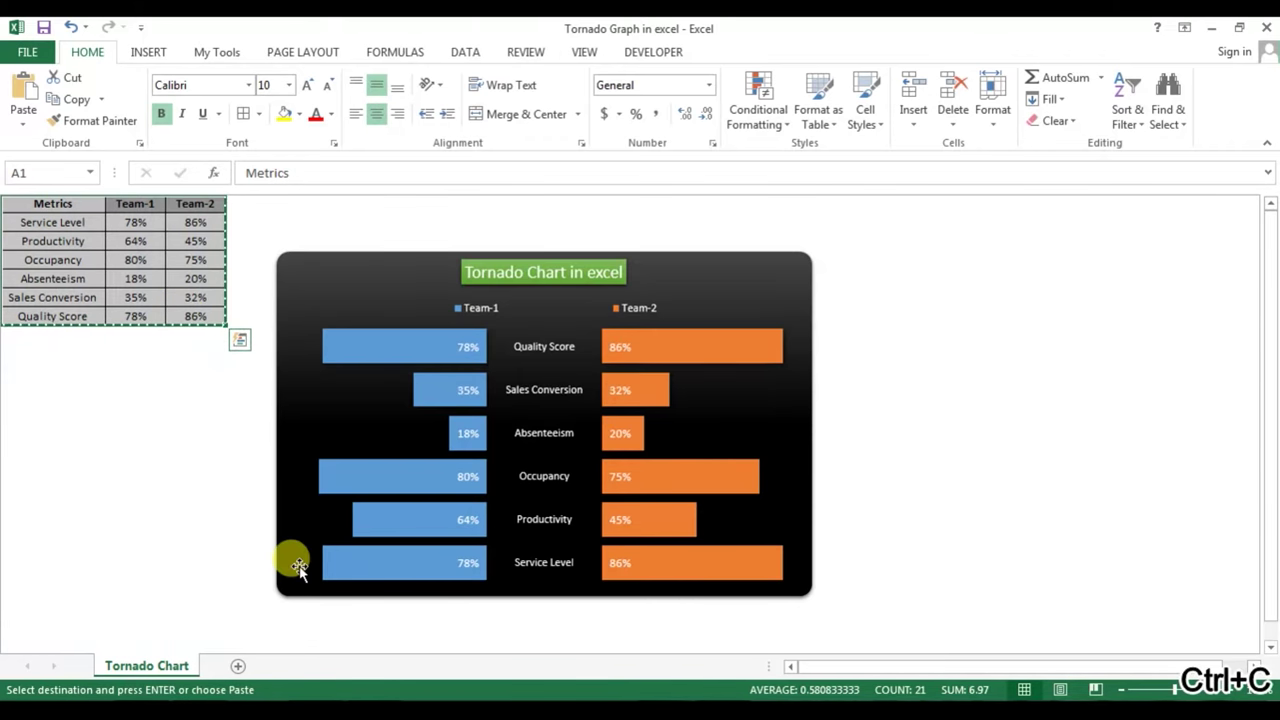
{"action": "left_click", "coordinate": [238, 666]}
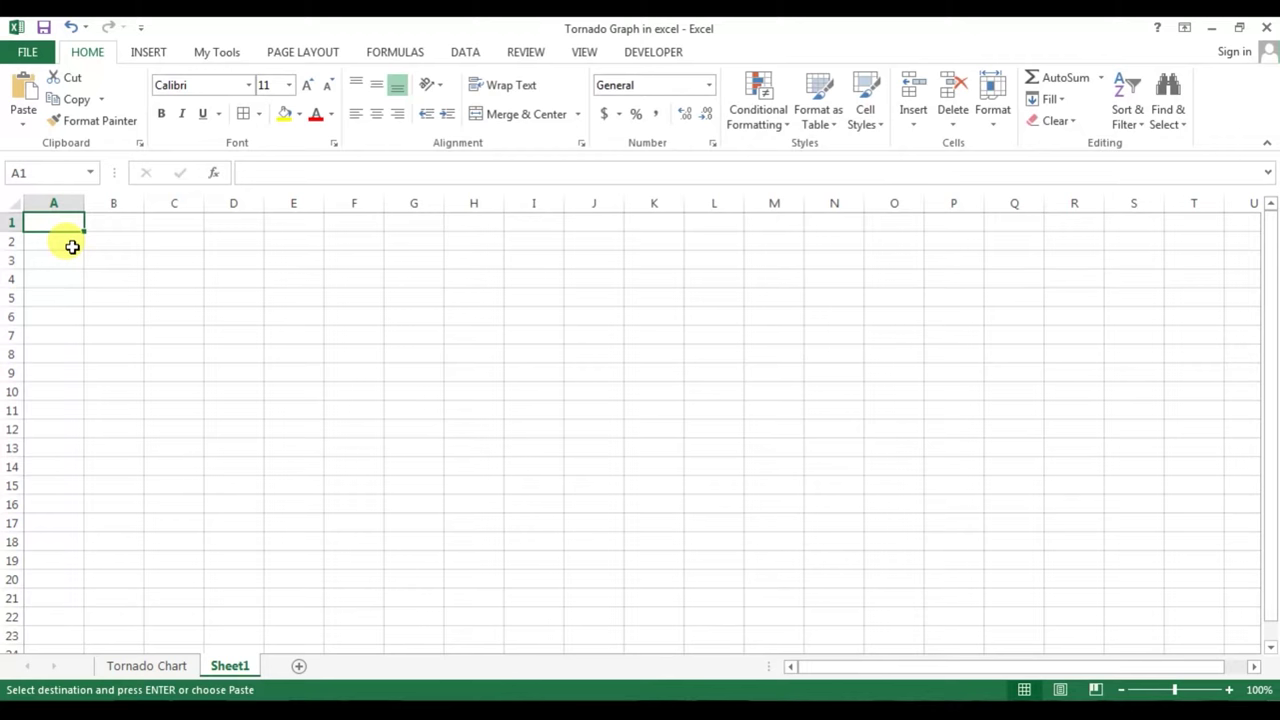
{"action": "key", "text": "ctrl+v"}
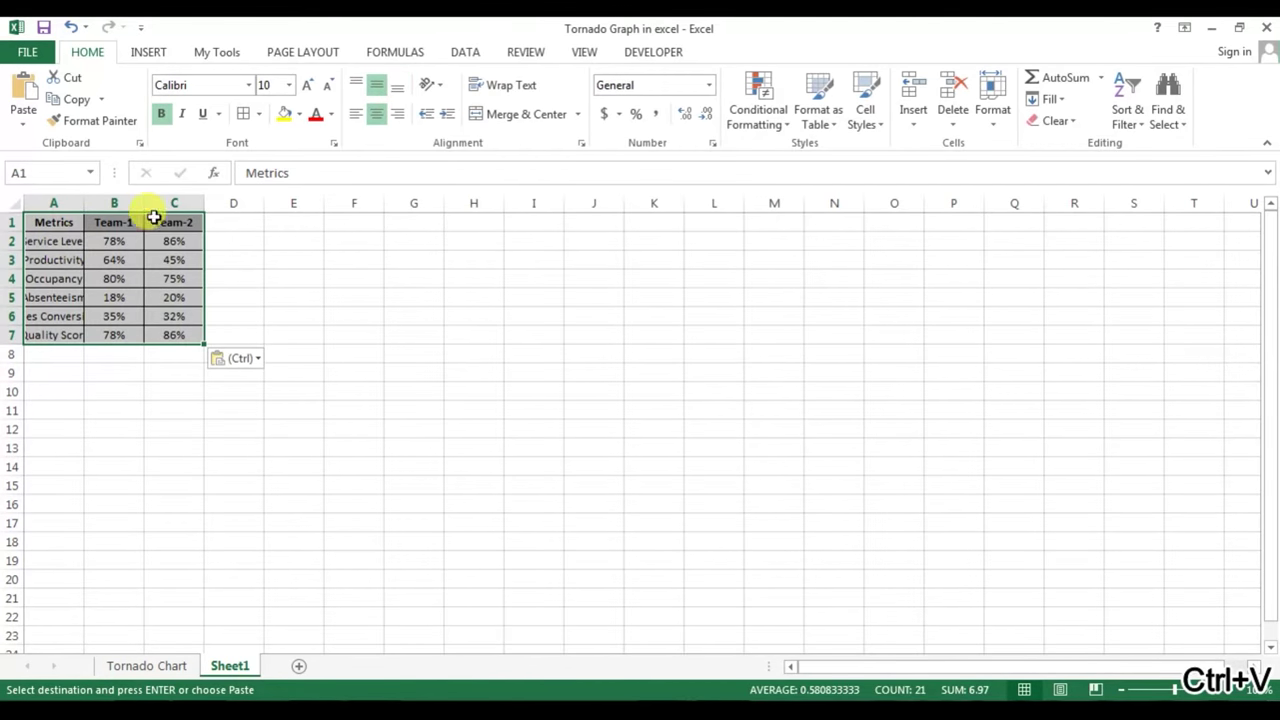
{"action": "left_click_drag", "start_coordinate": [84, 205], "coordinate": [87, 205]}
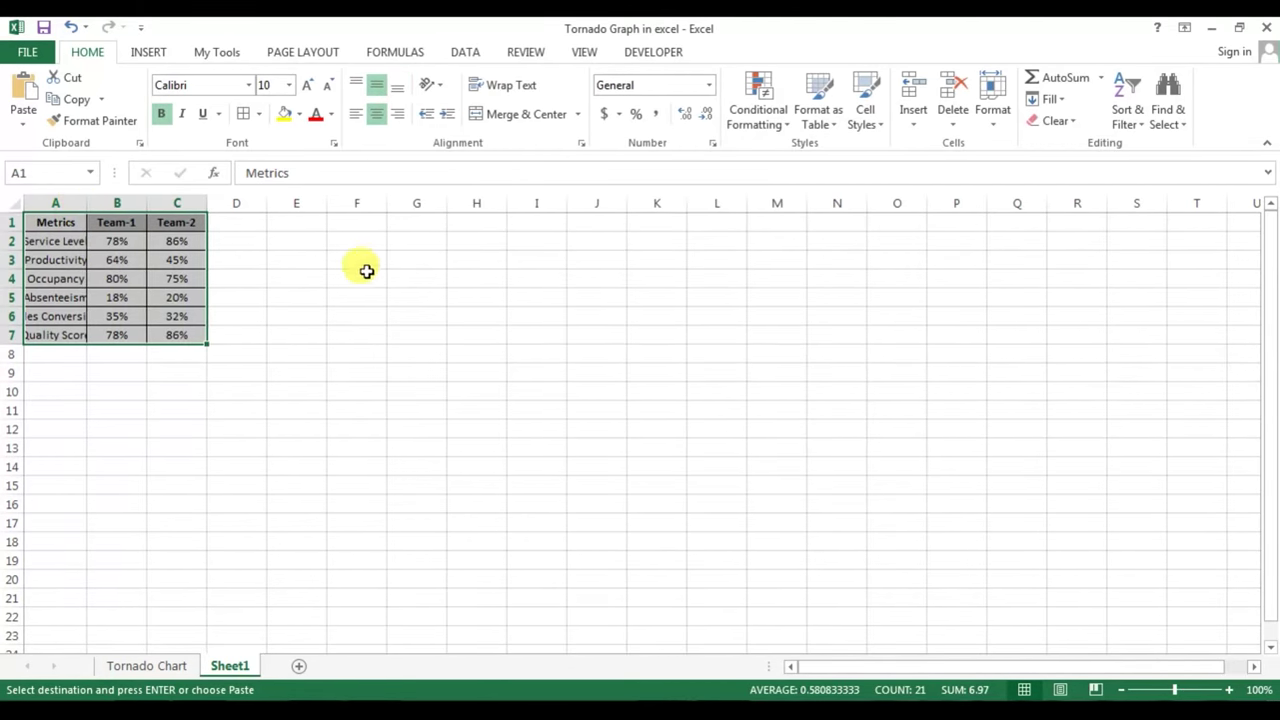
Autofit column A to the metric names and enter 'team-1 padding' in D1.
{"action": "double_click", "coordinate": [84, 200]}
{"action": "left_click", "coordinate": [283, 223]}
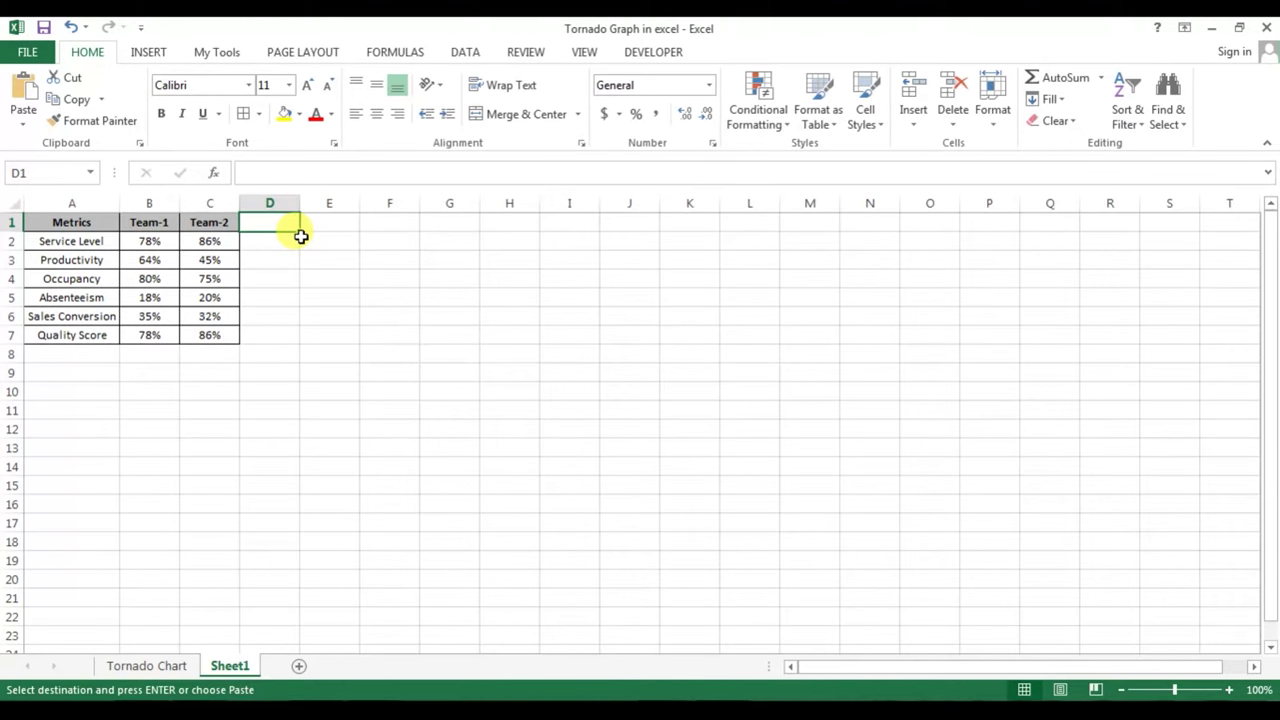
{"action": "type", "text": "team-1 padding"}
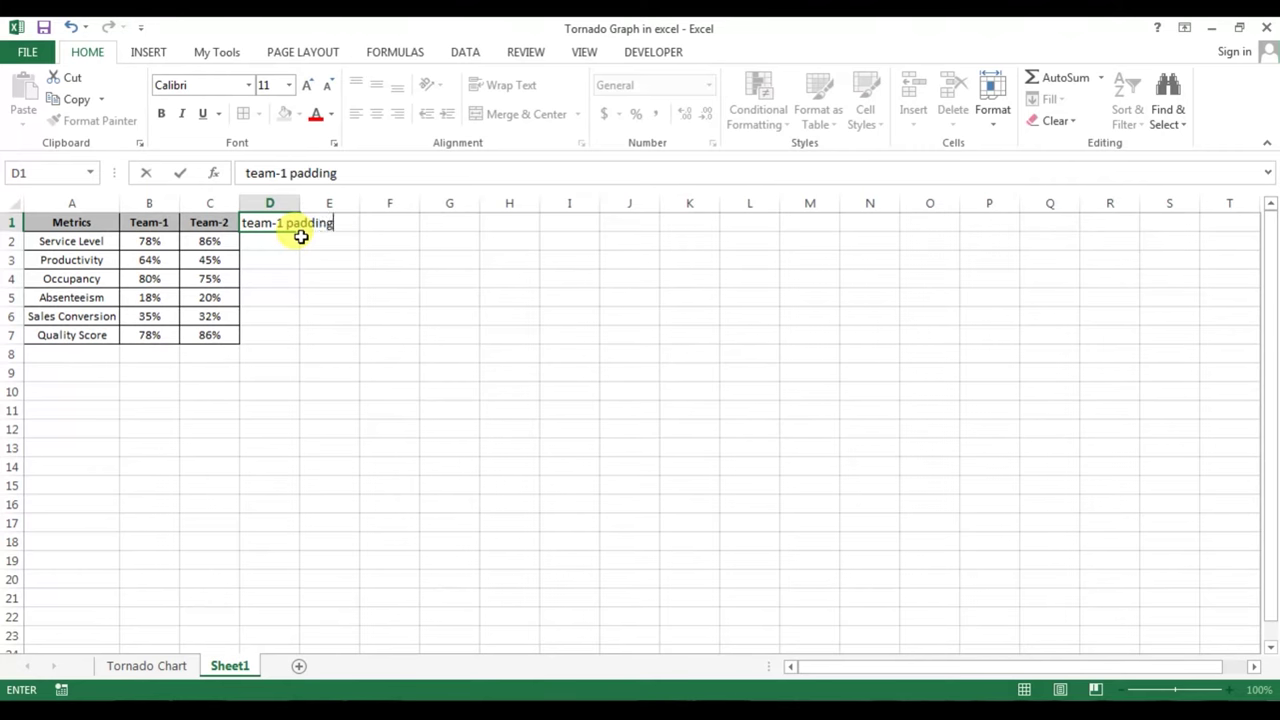
{"action": "key", "text": "Return"}
{"action": "left_click", "coordinate": [302, 230]}
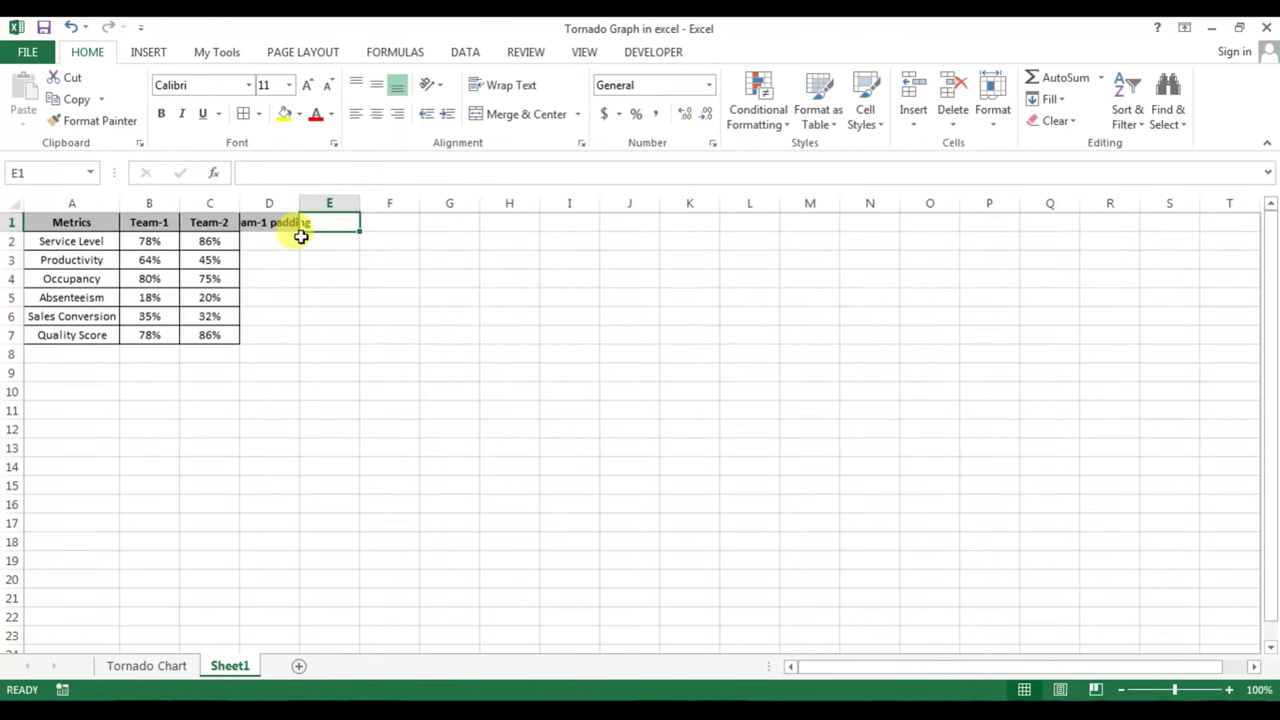
Add the headings 'Team-2 Padding' and 'Metrics size', then select D1:F1.
{"action": "type", "text": "Team-2 Padding"}
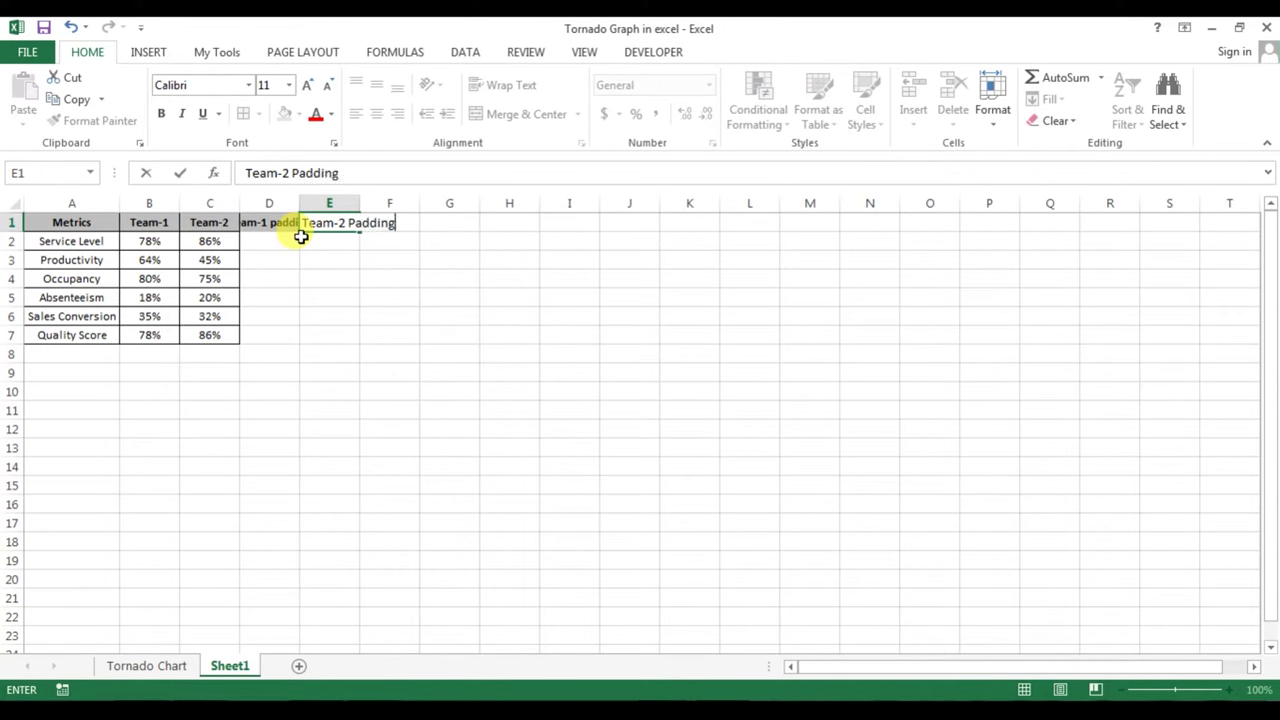
{"action": "key", "text": "Tab"}
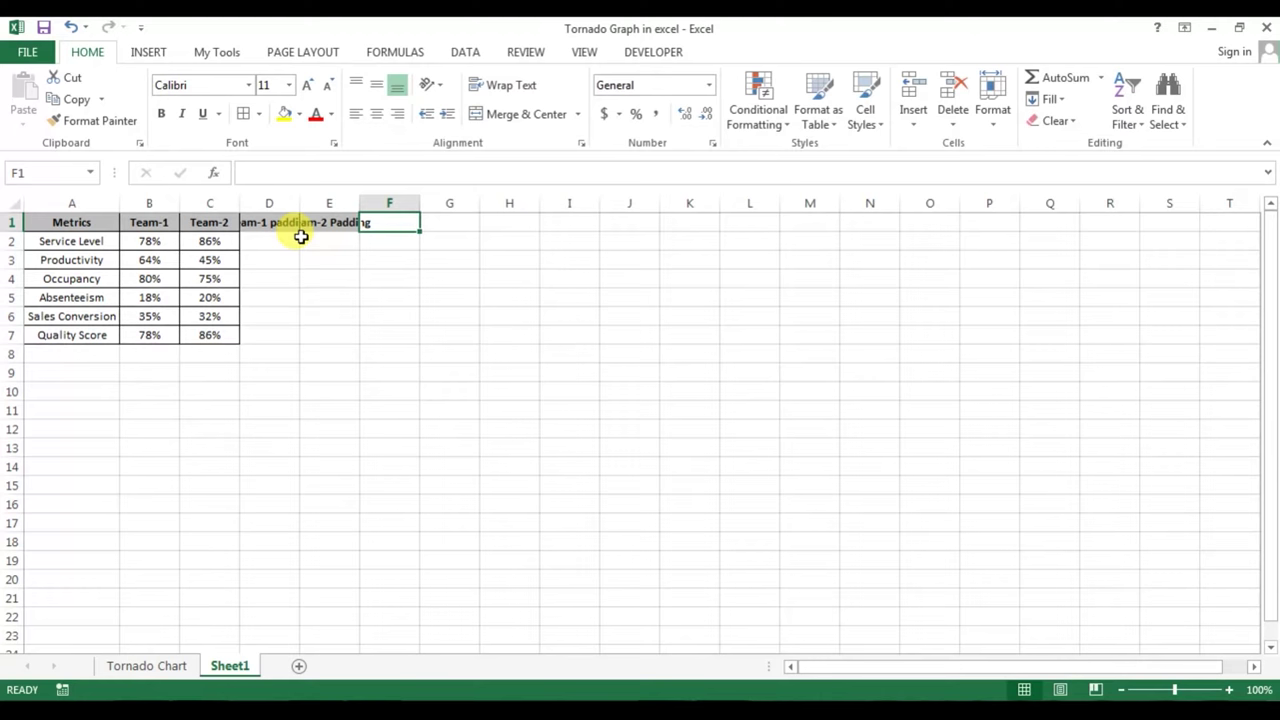
{"action": "type", "text": "Metrics size"}
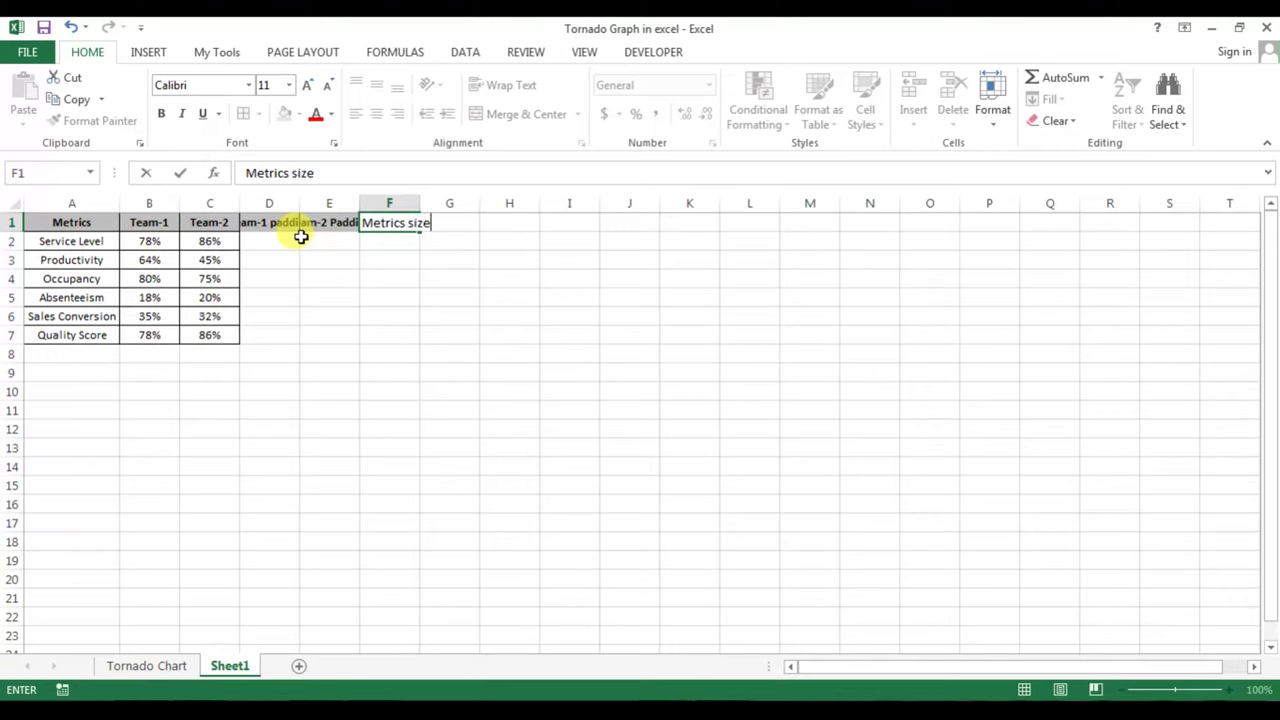
{"action": "left_click", "coordinate": [303, 242]}
{"action": "left_click", "coordinate": [298, 232]}
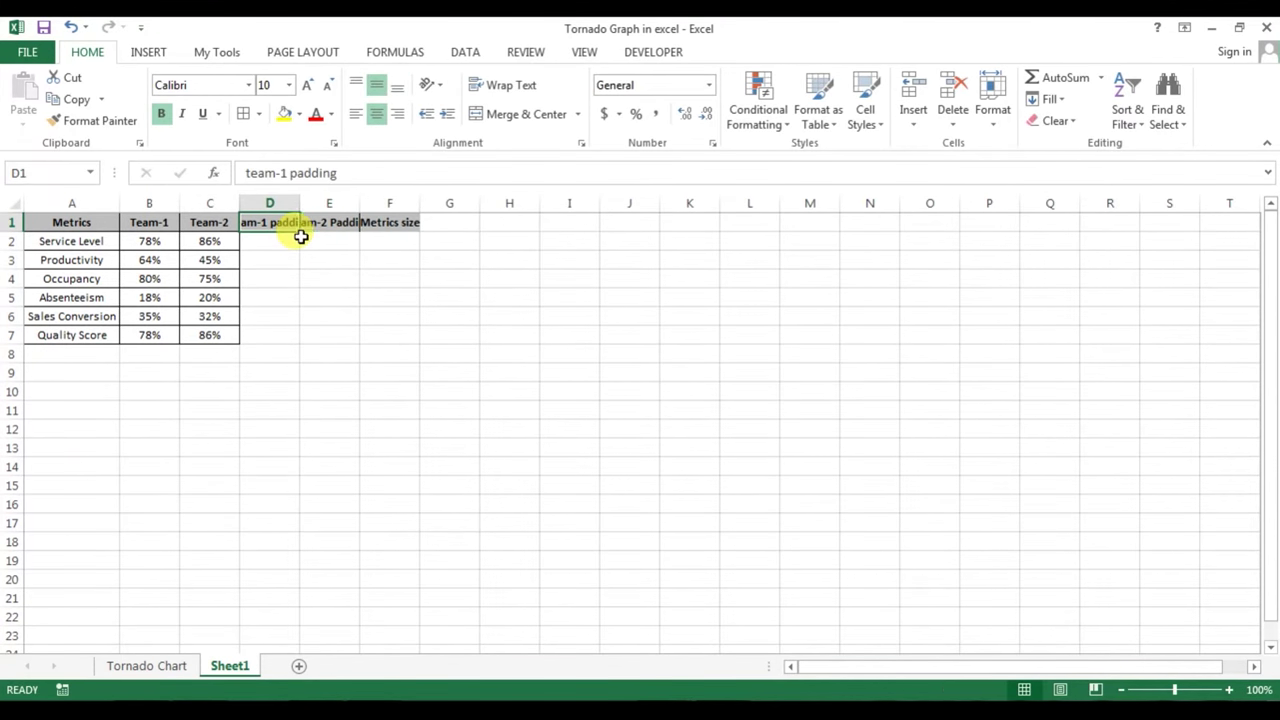
{"action": "key", "text": "shift+Right"}
{"action": "key", "text": "shift+Right"}
Autofit columns D–F and enter =1-B2 in D2.
{"action": "key", "text": "alt+o"}
{"action": "key", "text": "c"}
{"action": "key", "text": "a"}
{"action": "left_click", "coordinate": [301, 237]}
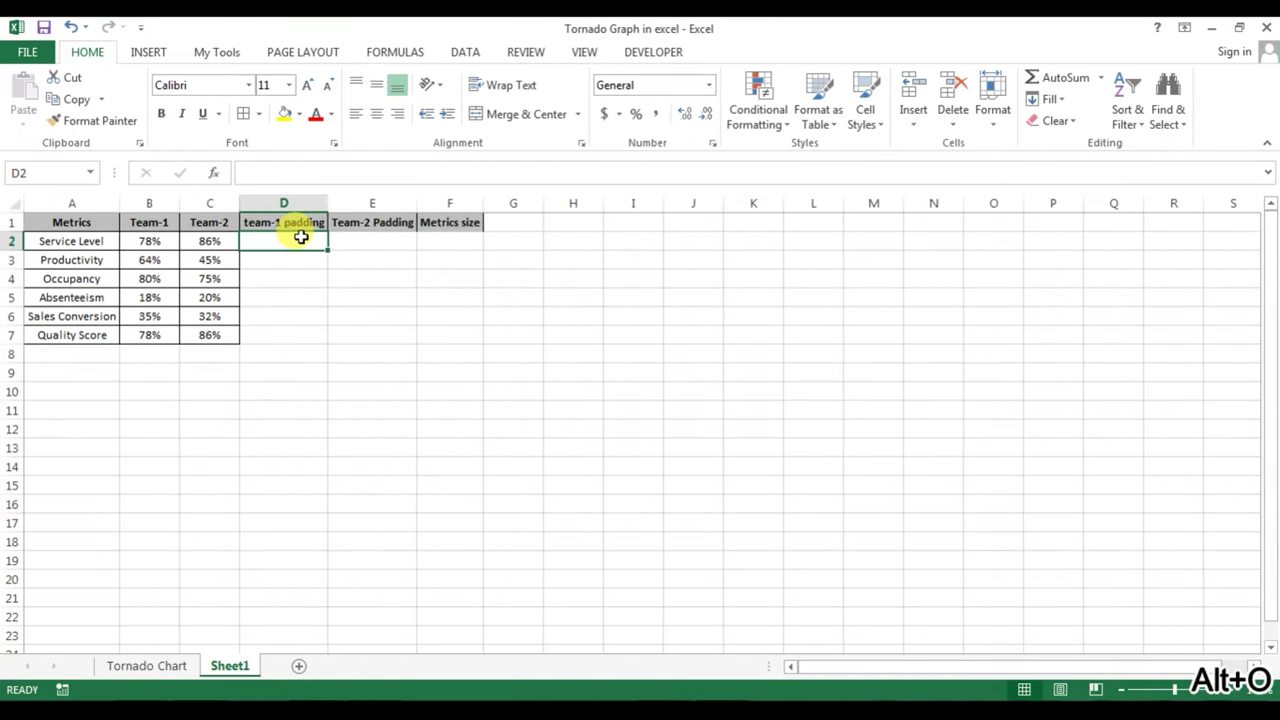
{"action": "type", "text": "=1-"}
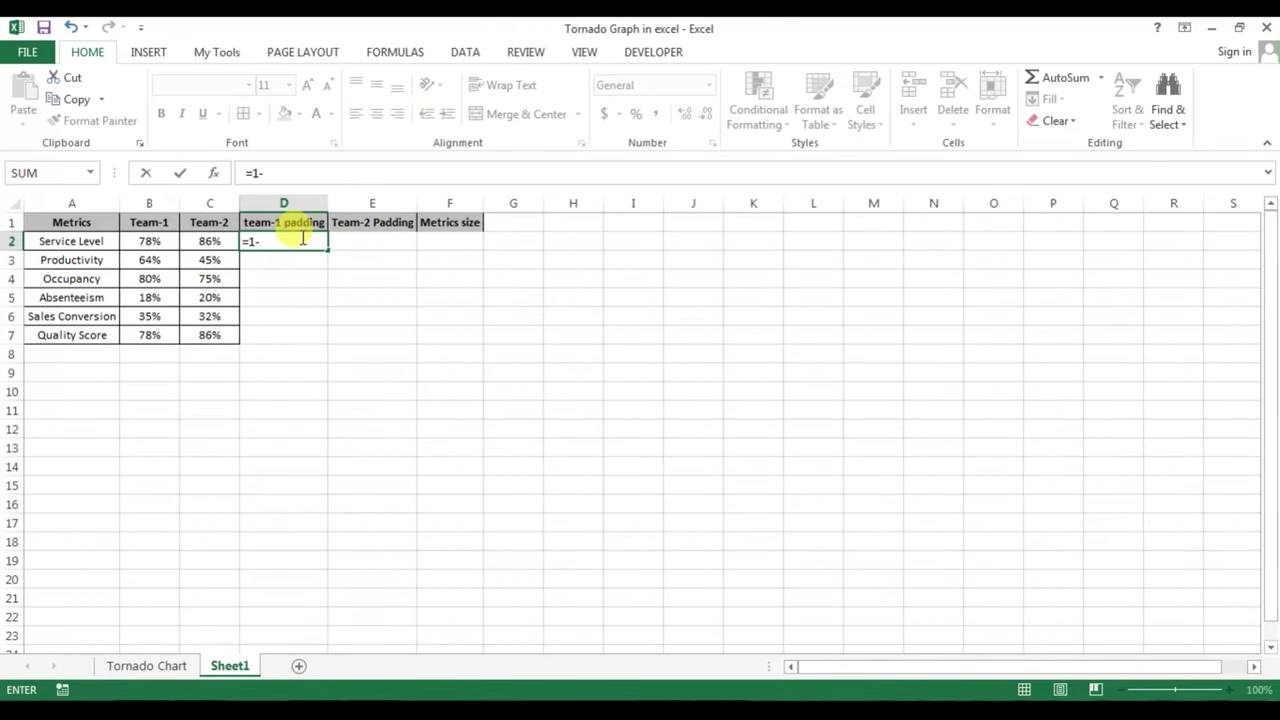
{"action": "key", "text": "Left"}
{"action": "key", "text": "Left"}
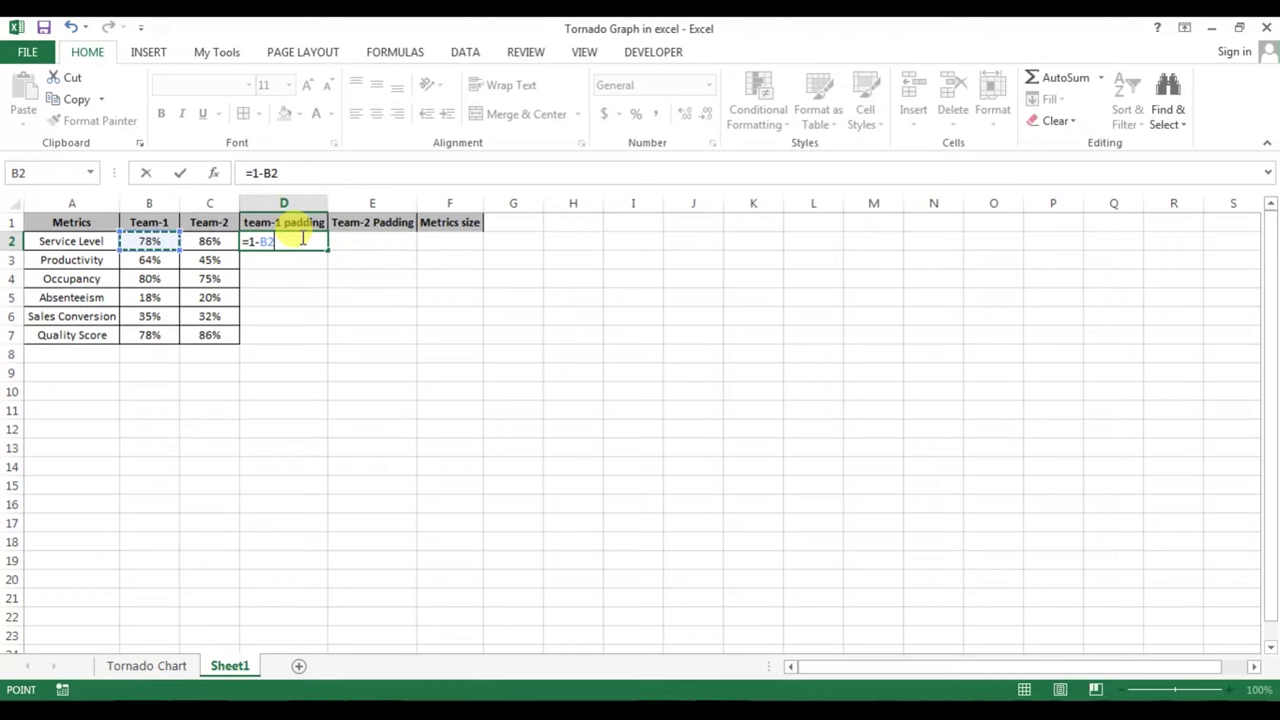
{"action": "key", "text": "Return"}
Enter =1-C2 in E2 for the Team-2 padding.
{"action": "key", "text": "Up"}
{"action": "key", "text": "Right"}
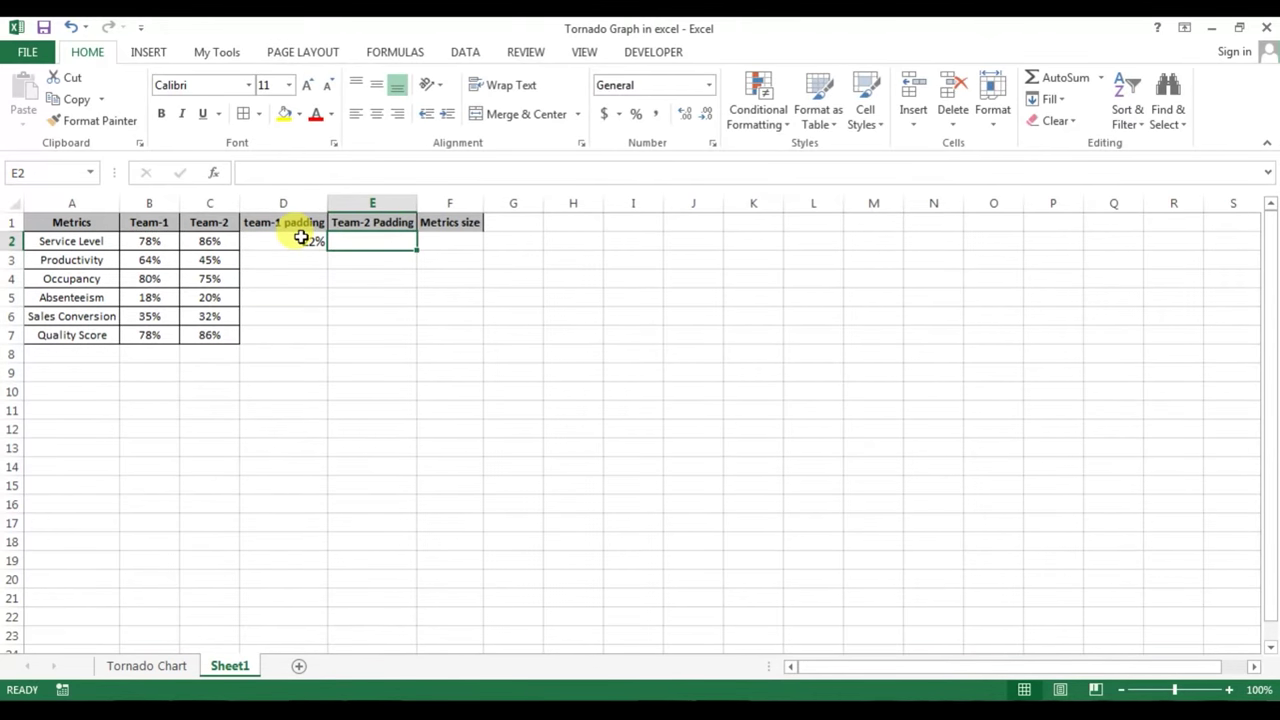
{"action": "type", "text": "=1-"}
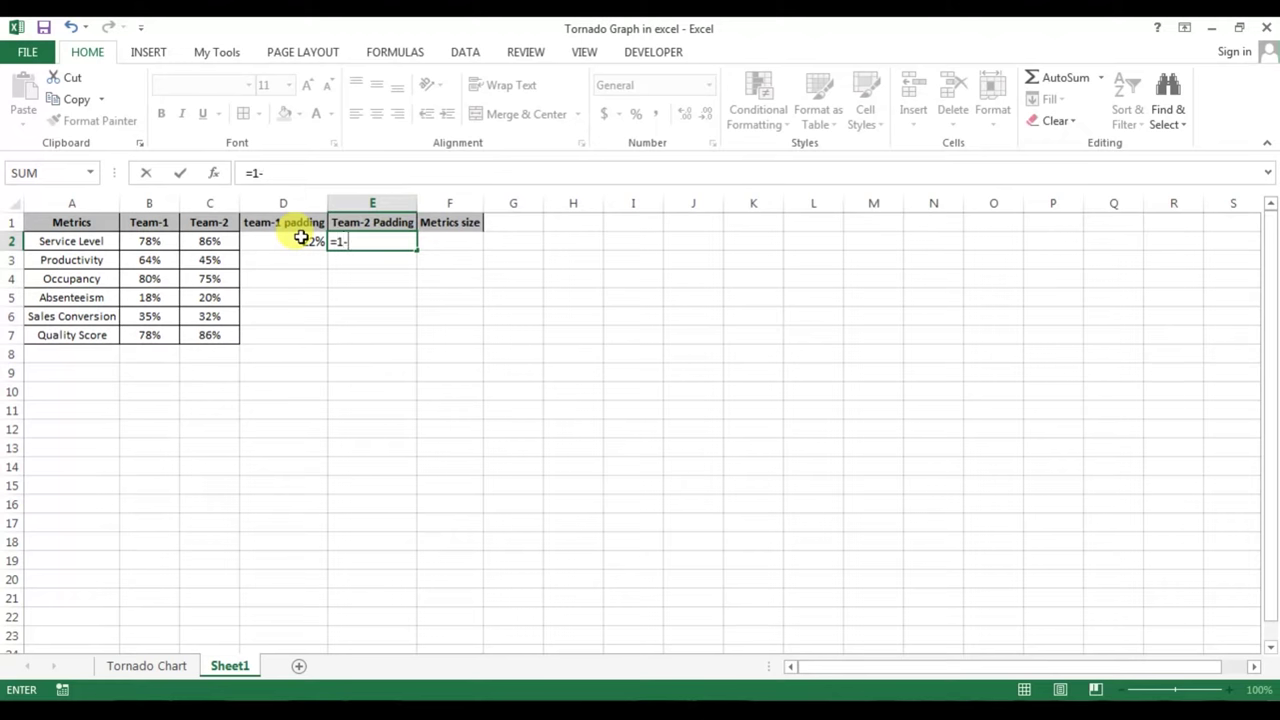
{"action": "key", "text": "Left"}
{"action": "key", "text": "Left"}
{"action": "key", "text": "Return"}
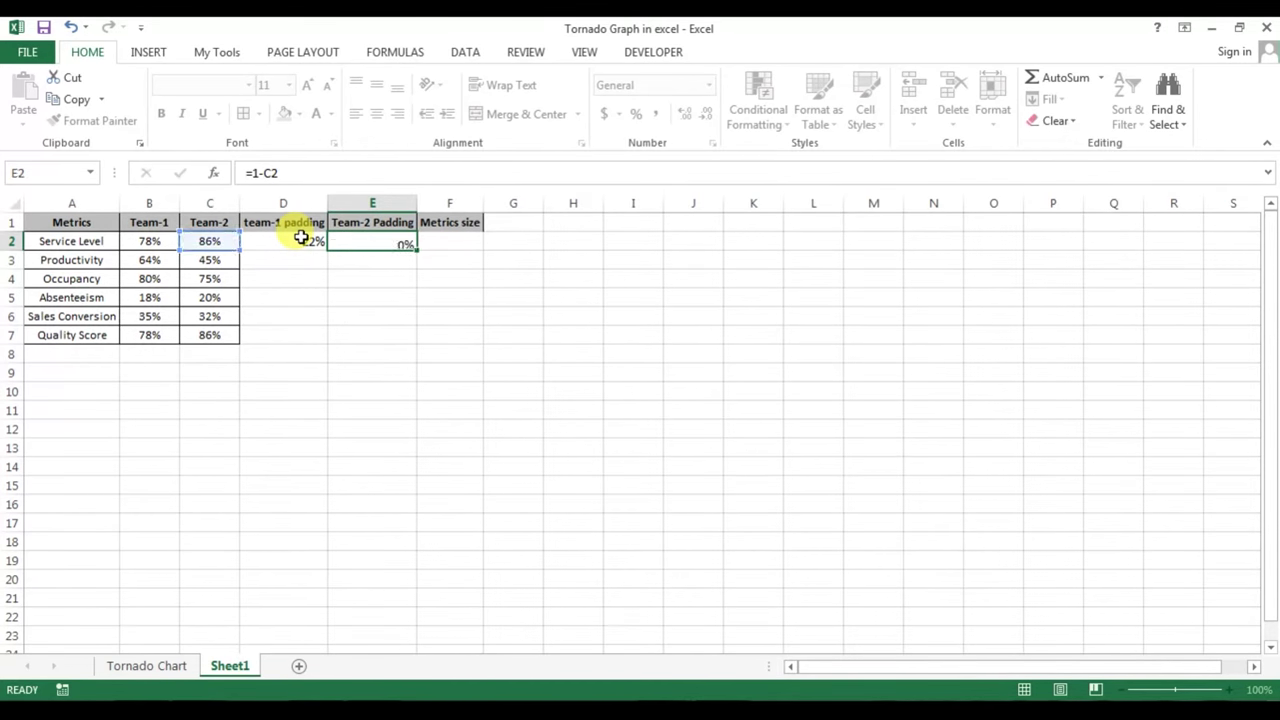
Enter 50% in F2 and fill D2:F2 down to row 7.
{"action": "key", "text": "Up"}
{"action": "key", "text": "Right"}
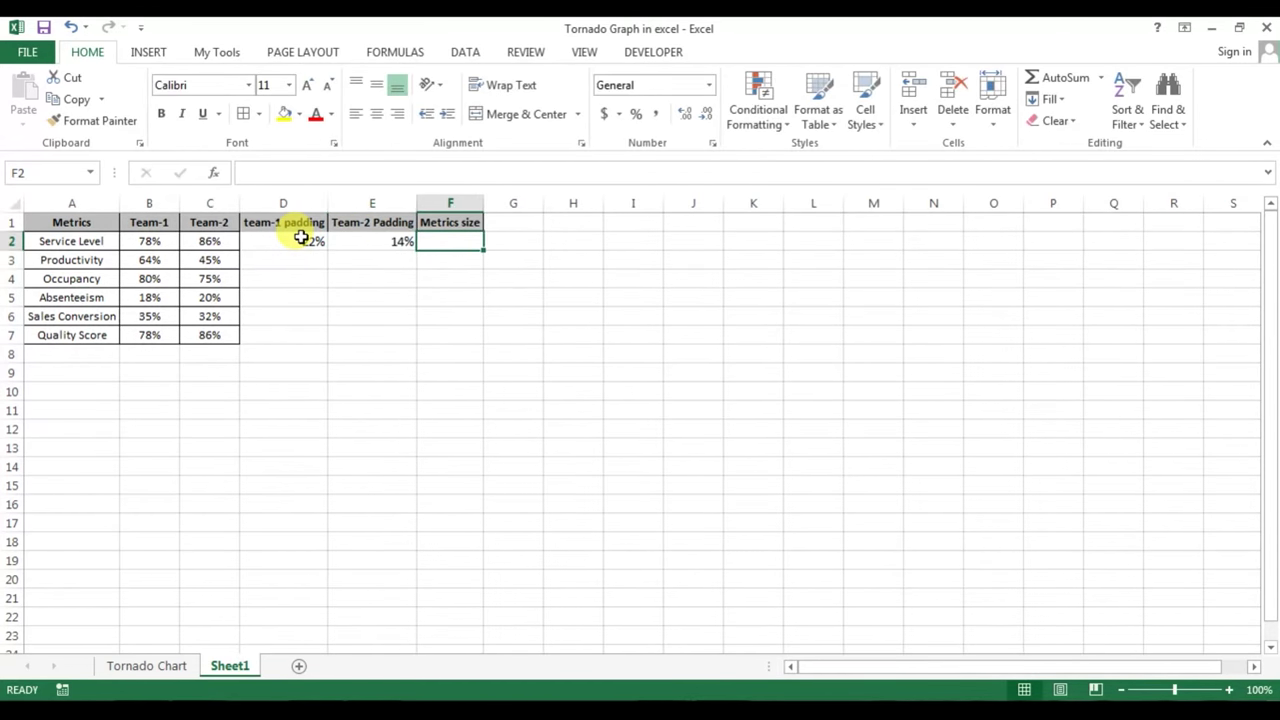
{"action": "type", "text": "50"}
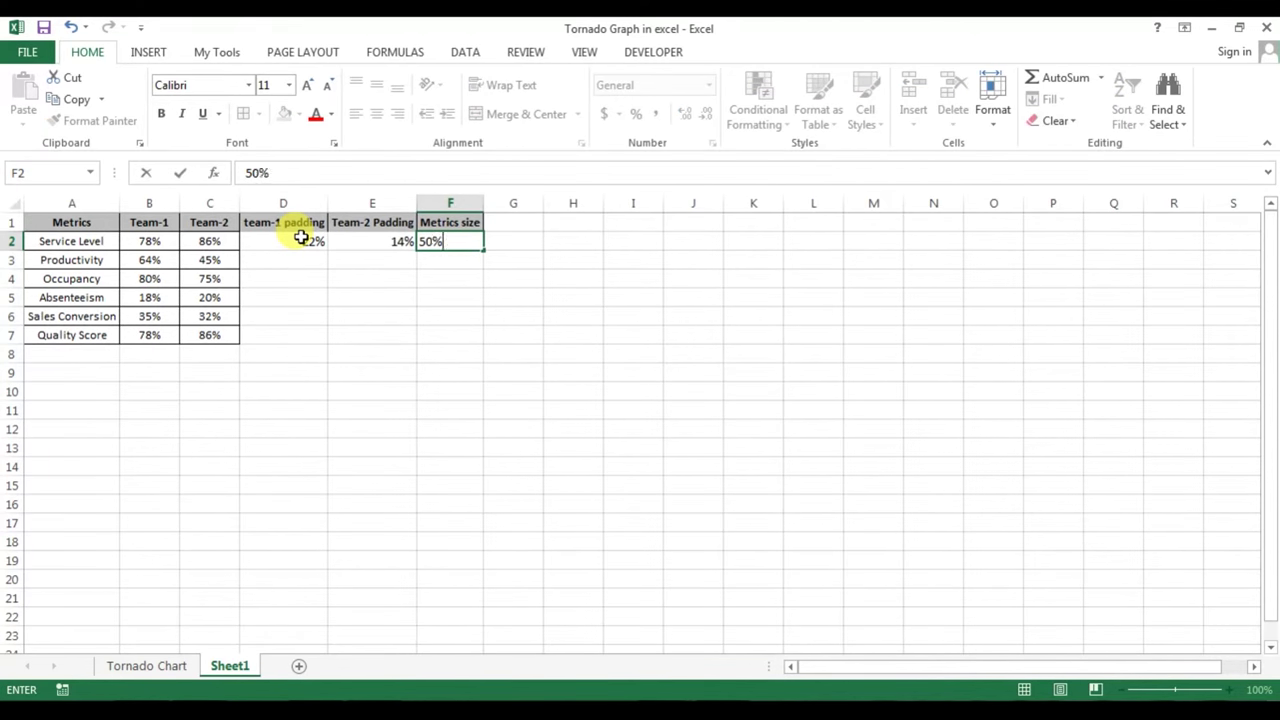
{"action": "key", "text": "Return"}
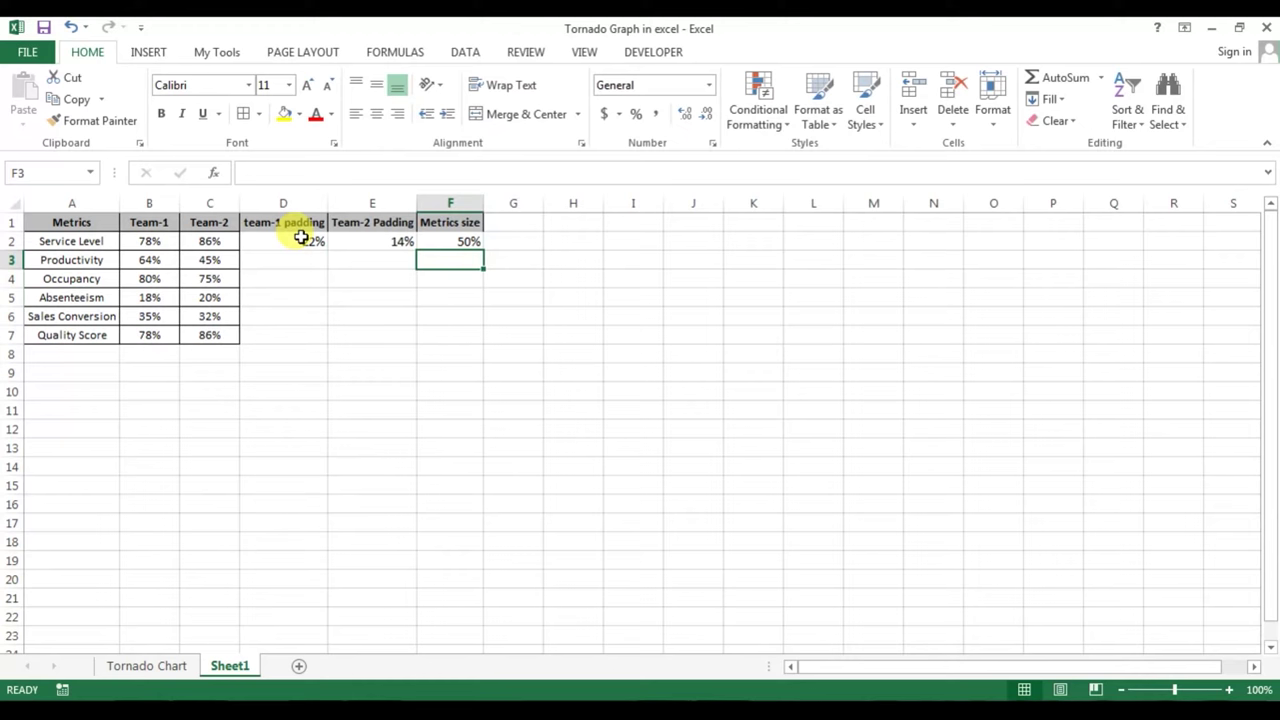
{"action": "mouse_move", "coordinate": [305, 240]}
{"action": "left_mouse_down"}
{"action": "mouse_move", "coordinate": [445, 241]}
{"action": "mouse_move", "coordinate": [466, 336]}
{"action": "left_mouse_up"}
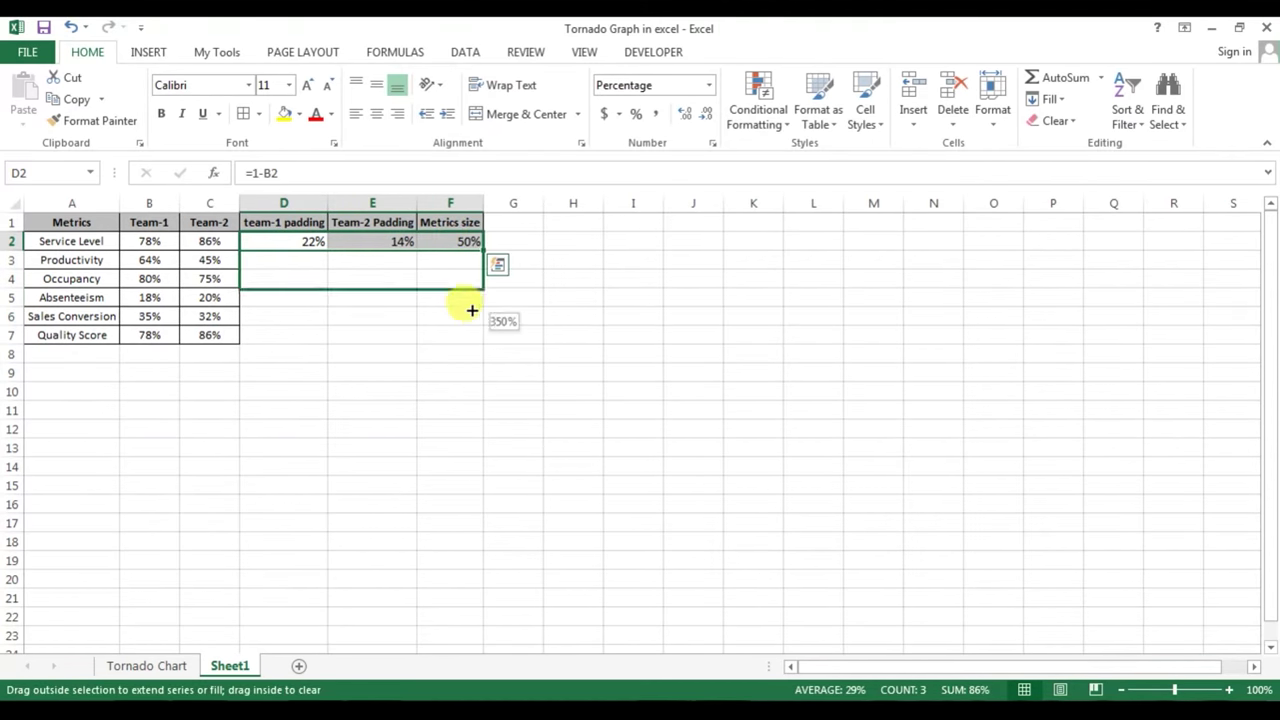
{"action": "left_click", "coordinate": [408, 243]}
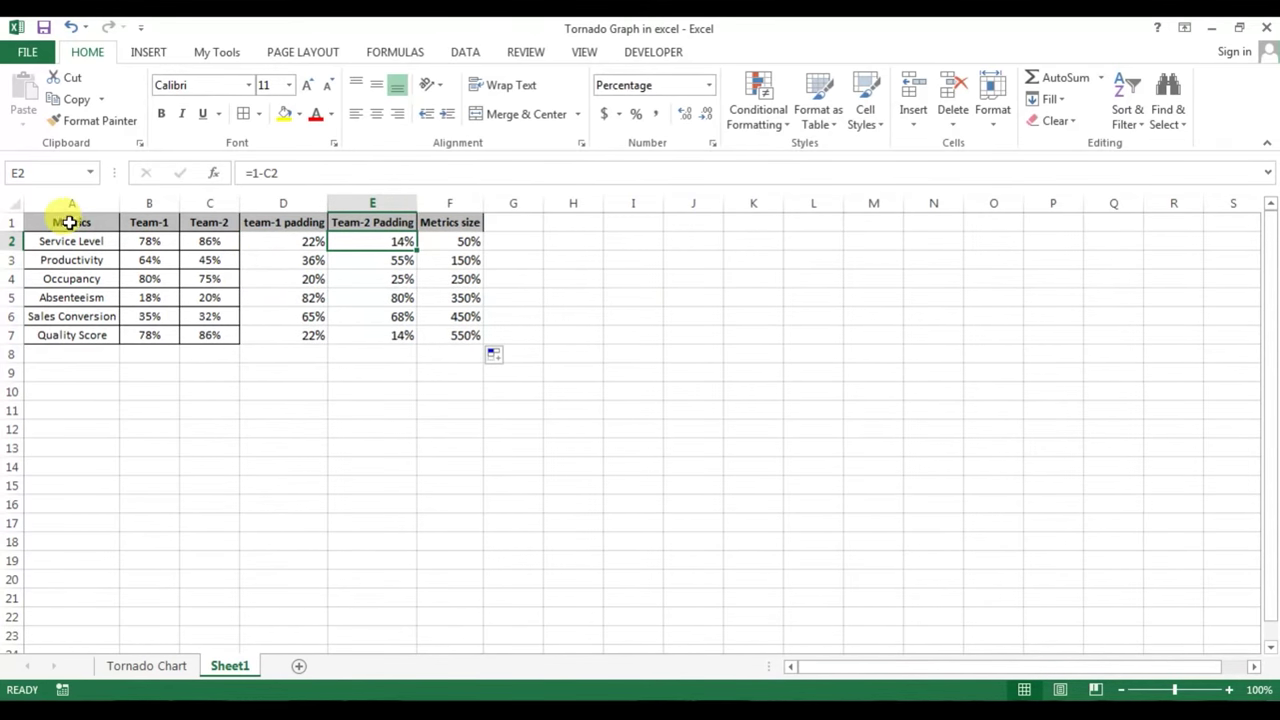
Insert a stacked bar chart from A1:F7 and move it below the table.
{"action": "left_click_drag", "start_coordinate": [62, 220], "coordinate": [481, 336]}
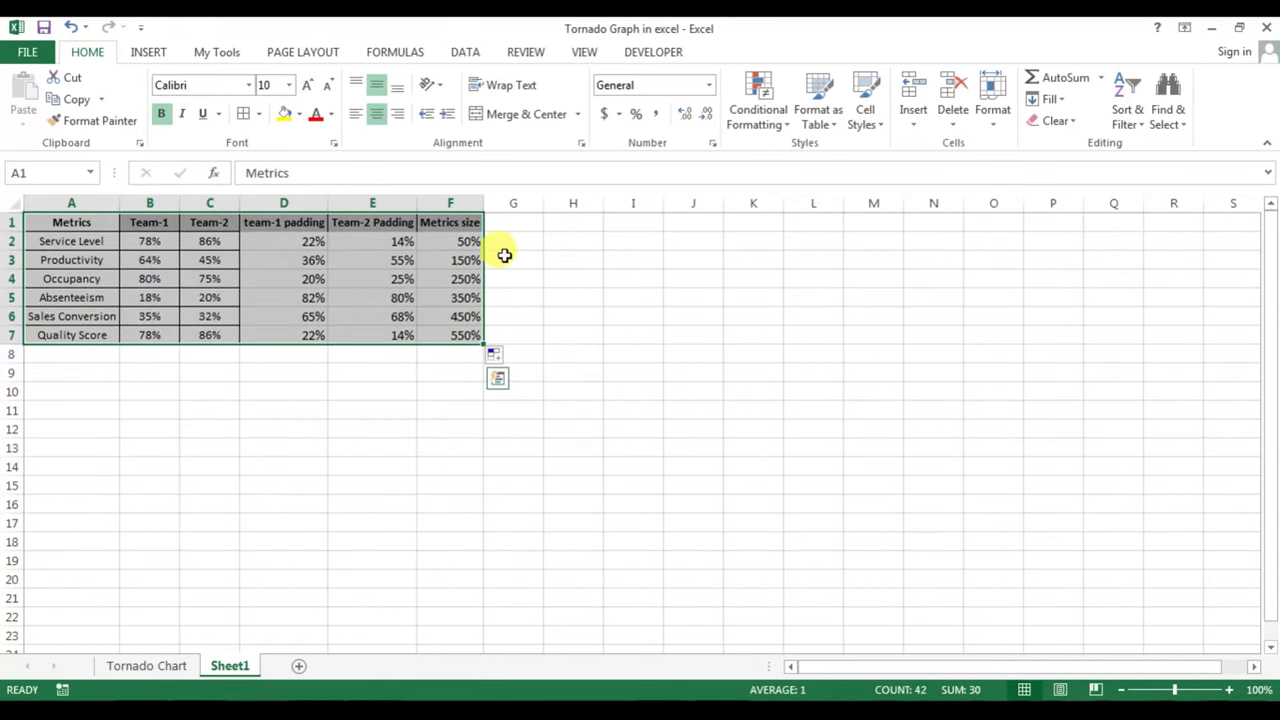
{"action": "left_click", "coordinate": [148, 52]}
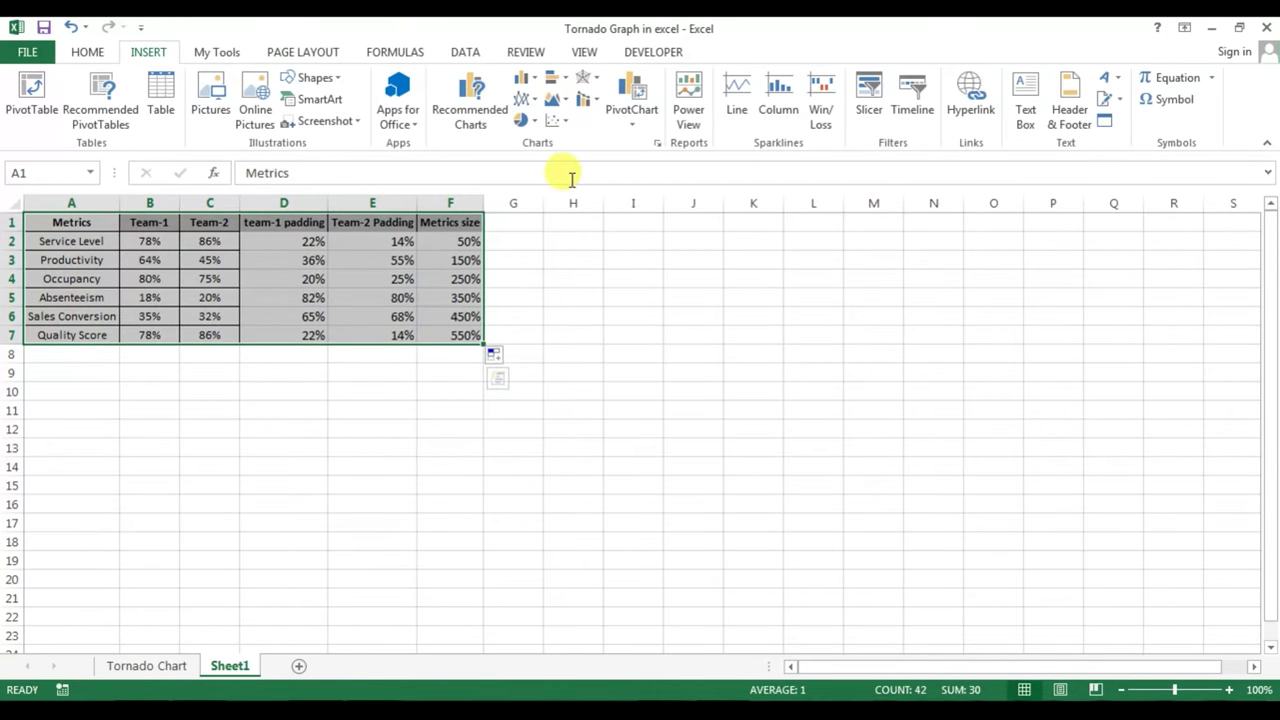
{"action": "left_click", "coordinate": [568, 79]}
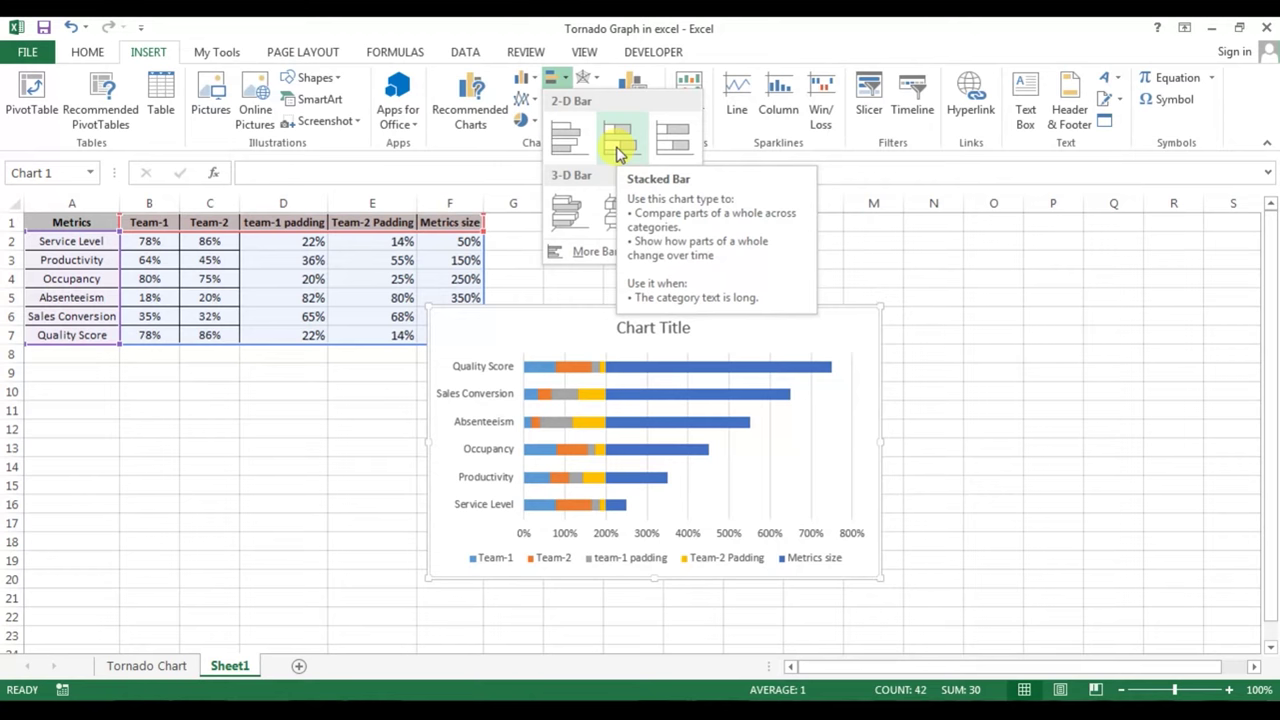
{"action": "left_click", "coordinate": [617, 150]}
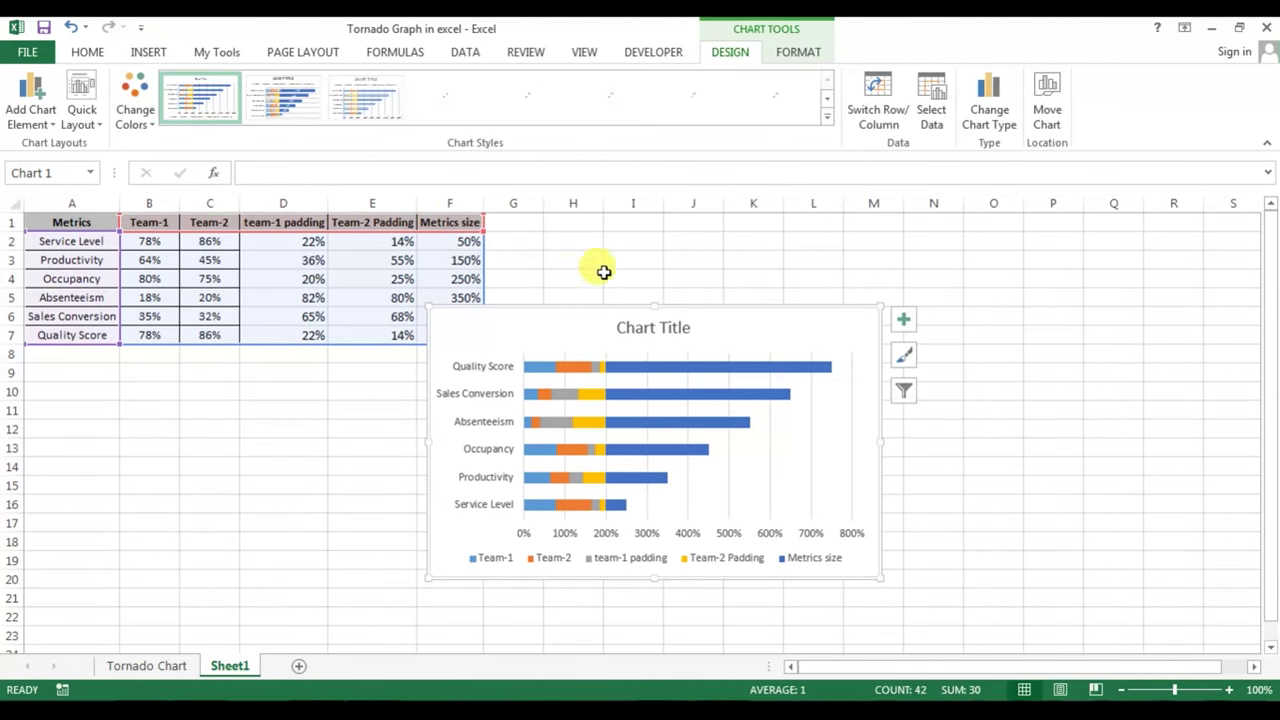
{"action": "left_click_drag", "start_coordinate": [584, 302], "coordinate": [571, 392]}
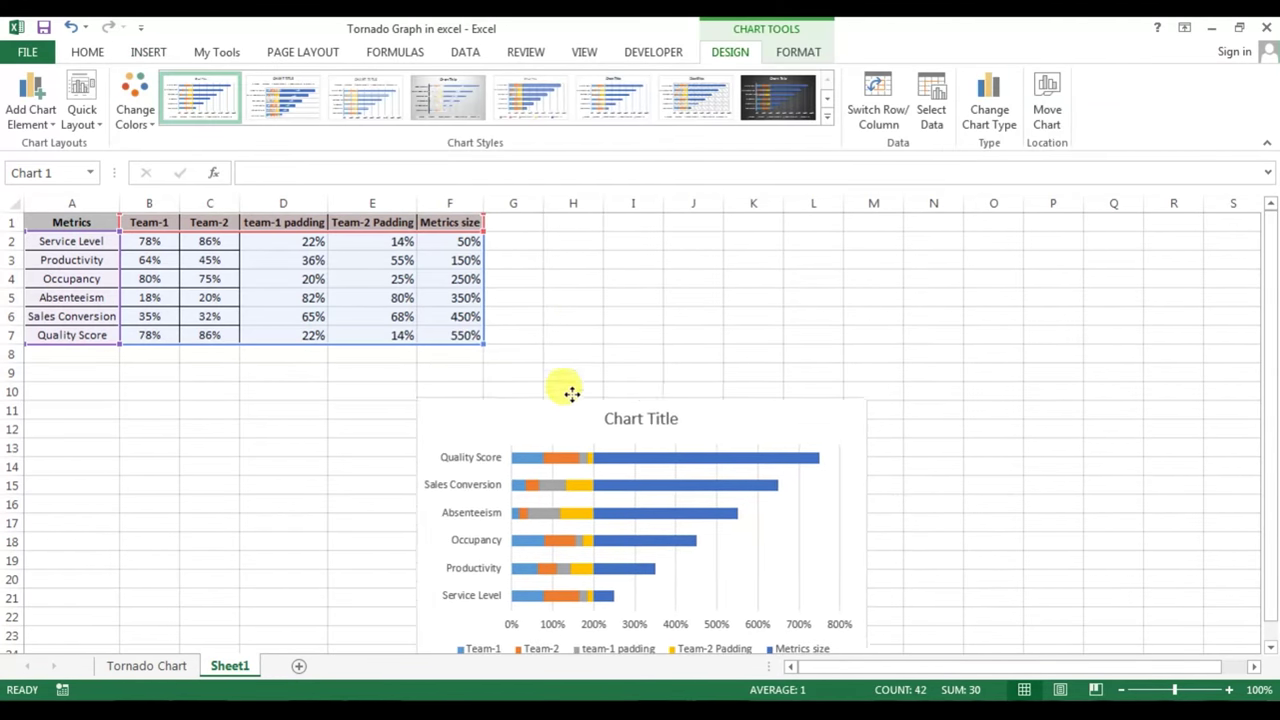
Fill 50% down F2:F7 with Ctrl+D and move the chart up and right.
{"action": "left_click", "coordinate": [551, 272]}
{"action": "left_click_drag", "start_coordinate": [471, 243], "coordinate": [463, 332]}
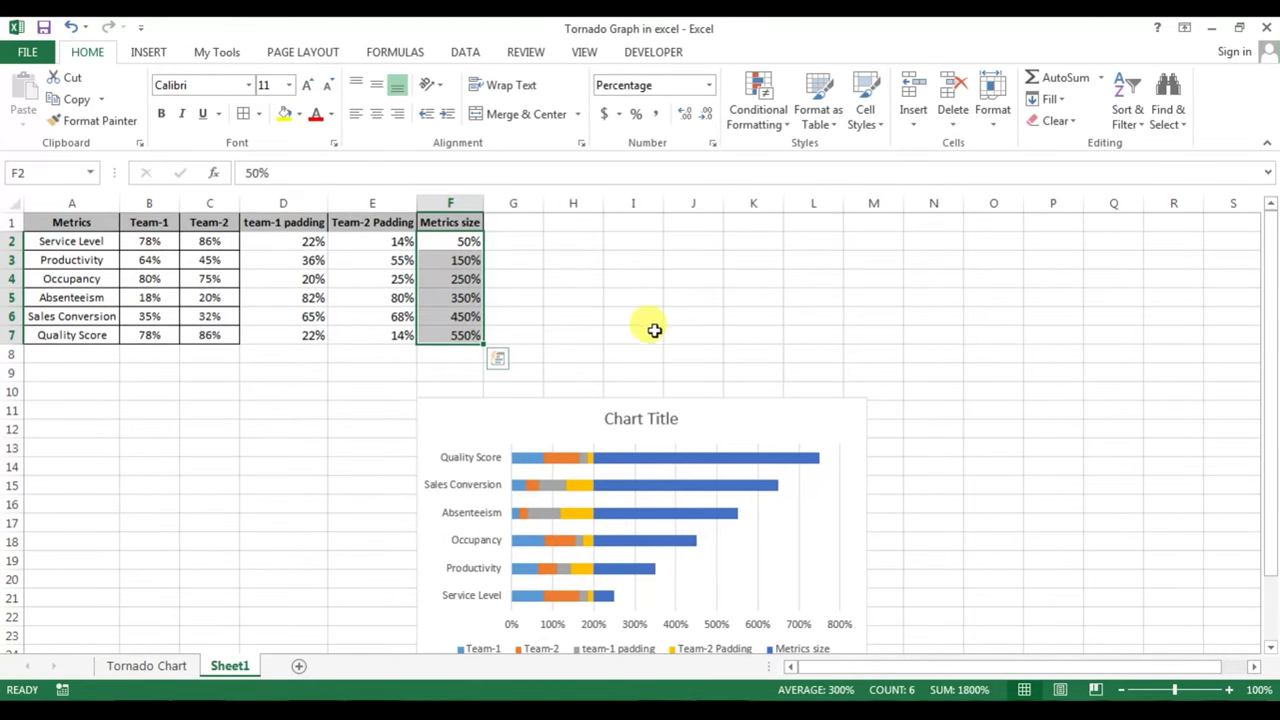
{"action": "key", "text": "ctrl+d"}
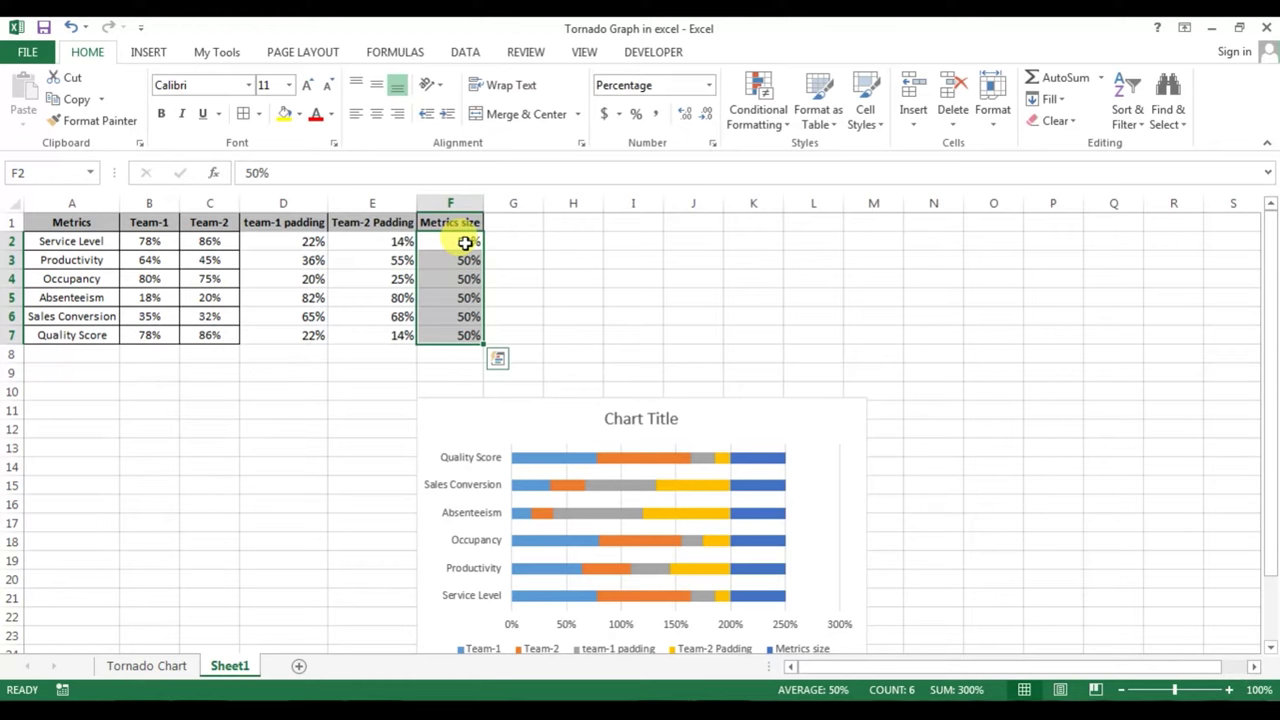
{"action": "left_click_drag", "start_coordinate": [546, 390], "coordinate": [617, 277]}
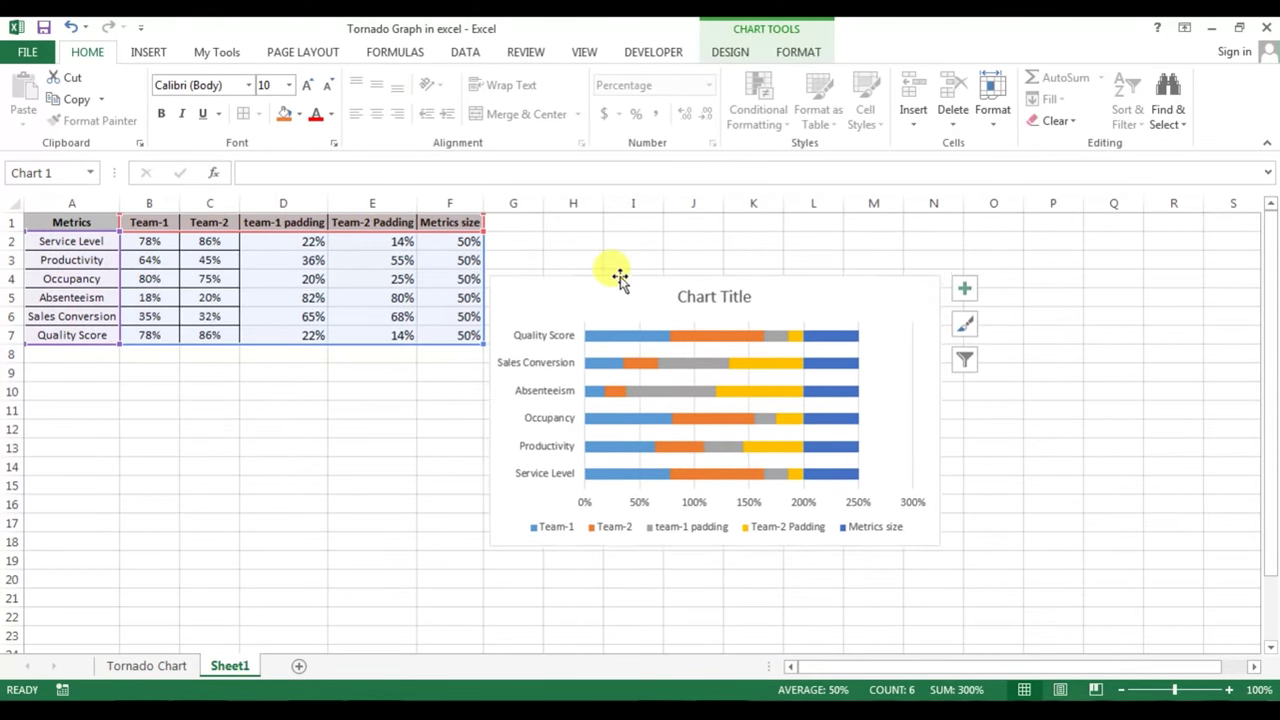
In Select Data, move the team-1 padding series to the top of the order.
{"action": "right_click", "coordinate": [636, 364]}
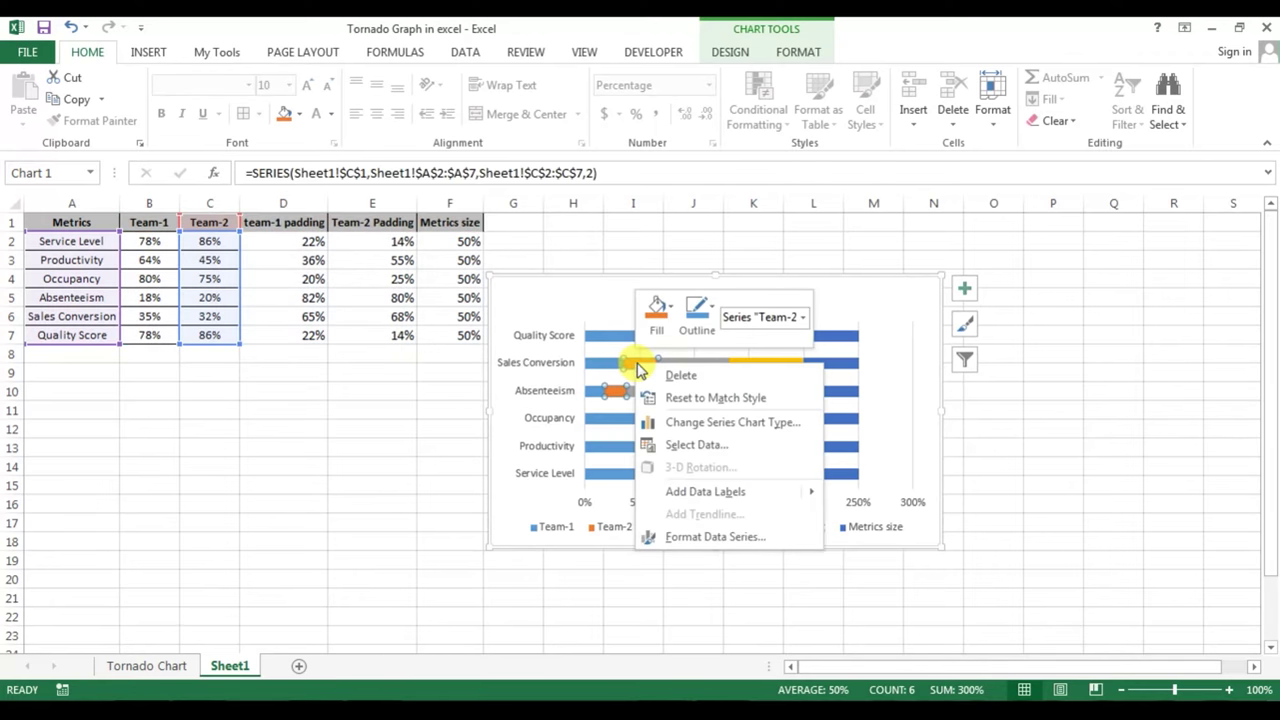
{"action": "left_click", "coordinate": [716, 455]}
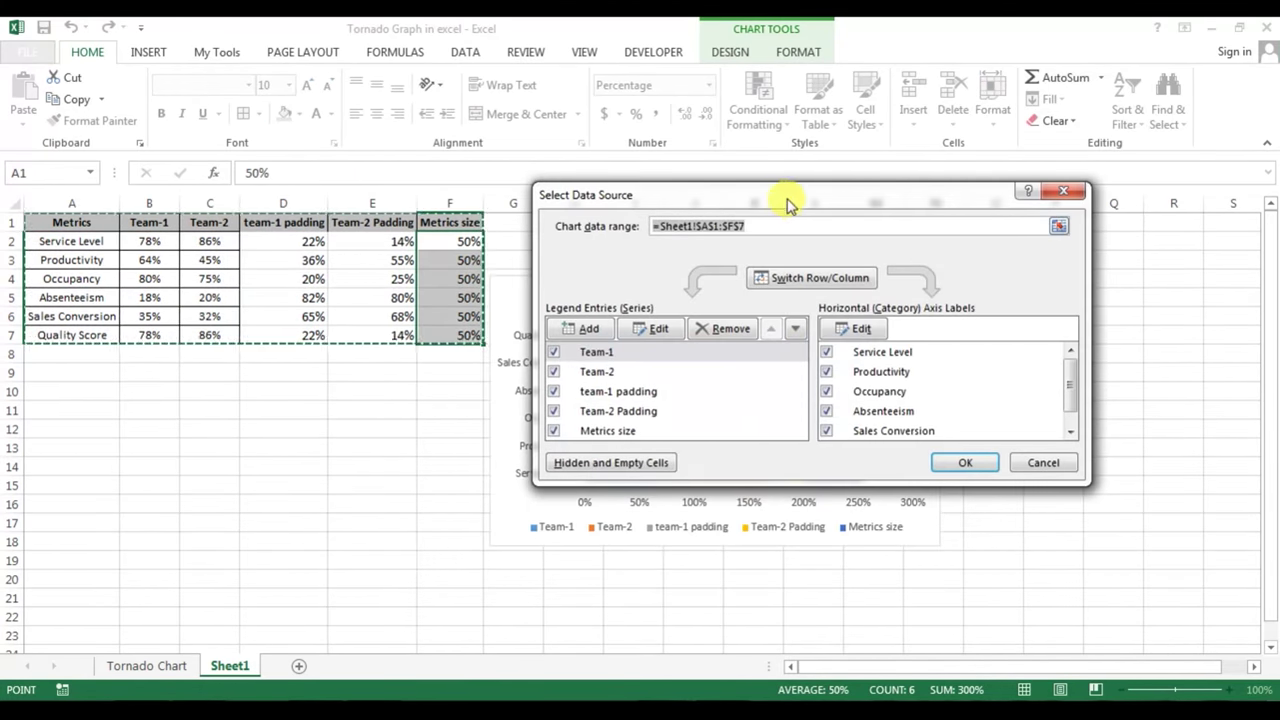
{"action": "left_click_drag", "start_coordinate": [787, 203], "coordinate": [779, 160]}
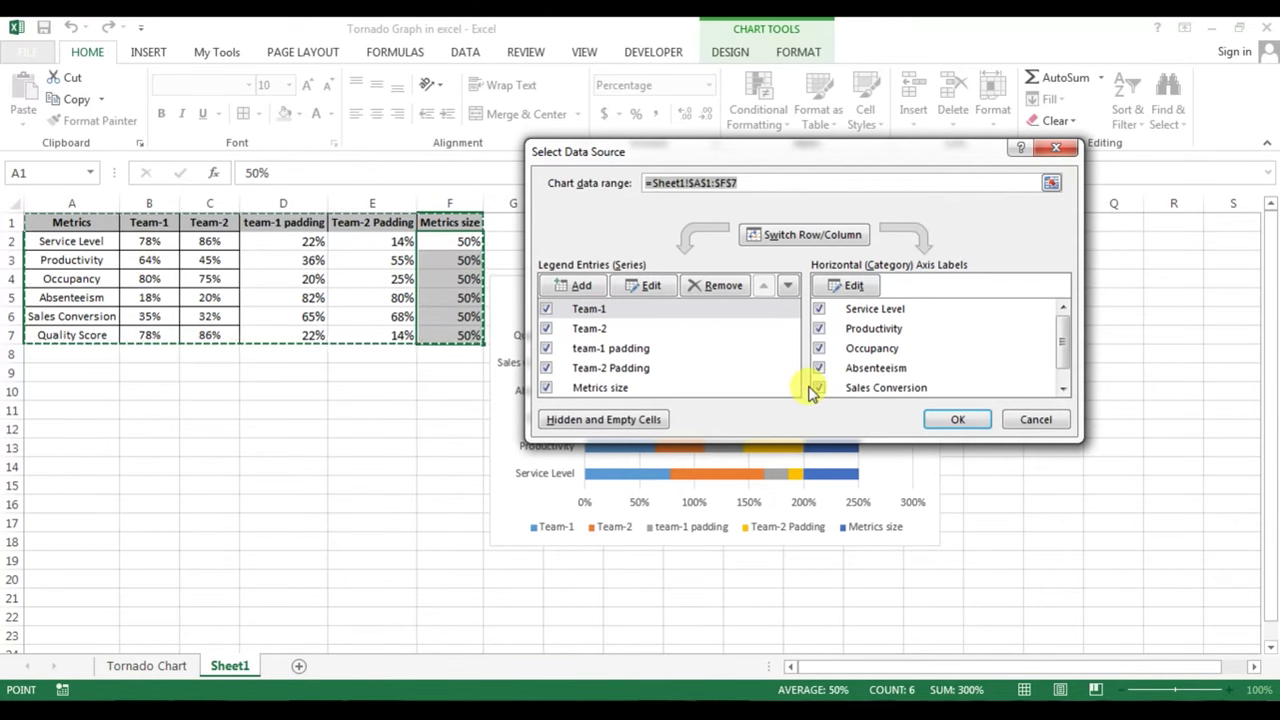
{"action": "left_click", "coordinate": [625, 348]}
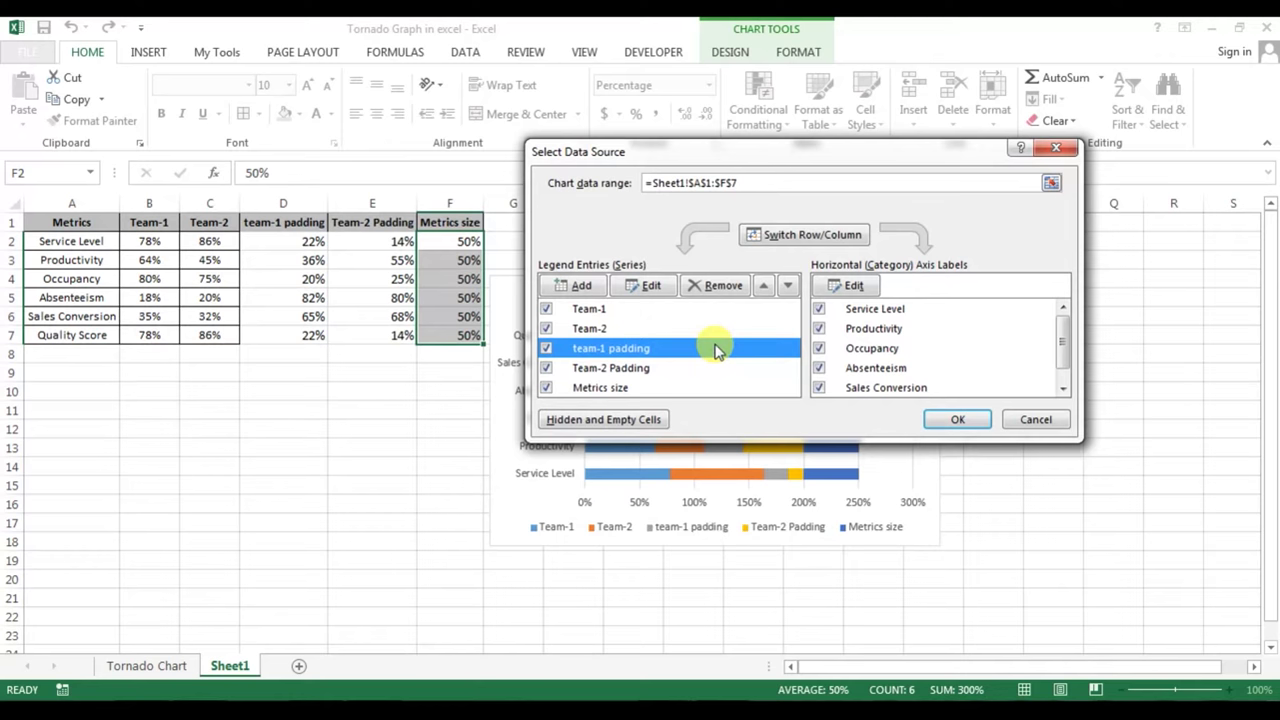
{"action": "left_click", "coordinate": [763, 285]}
{"action": "left_click", "coordinate": [763, 285]}
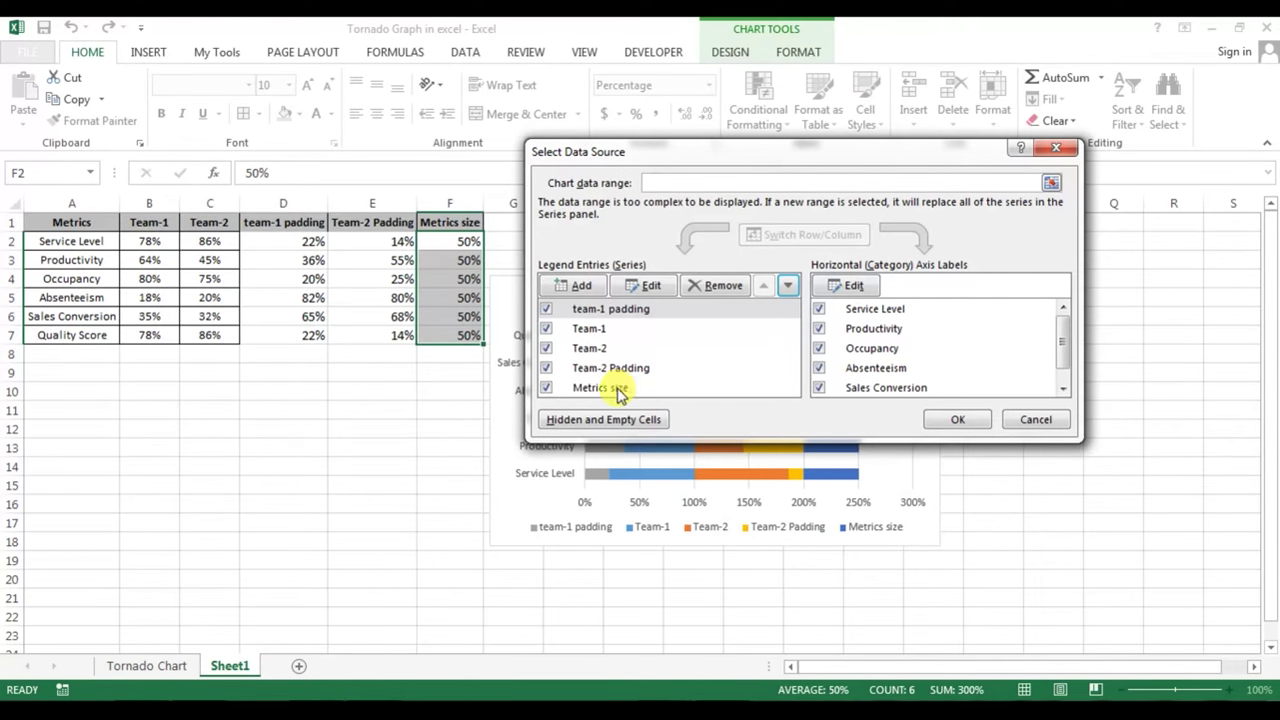
Move Metrics size up to third place and confirm the new series order.
{"action": "left_click", "coordinate": [620, 388]}
{"action": "left_click", "coordinate": [760, 288]}
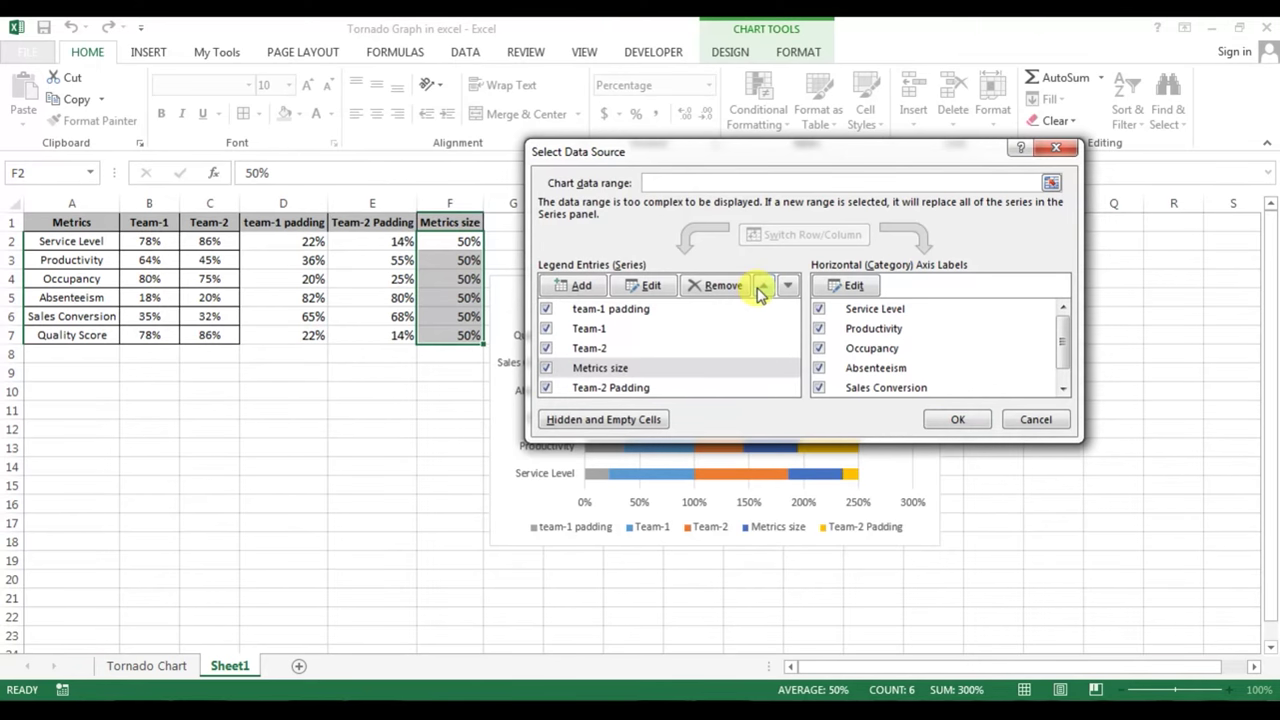
{"action": "left_click", "coordinate": [625, 388]}
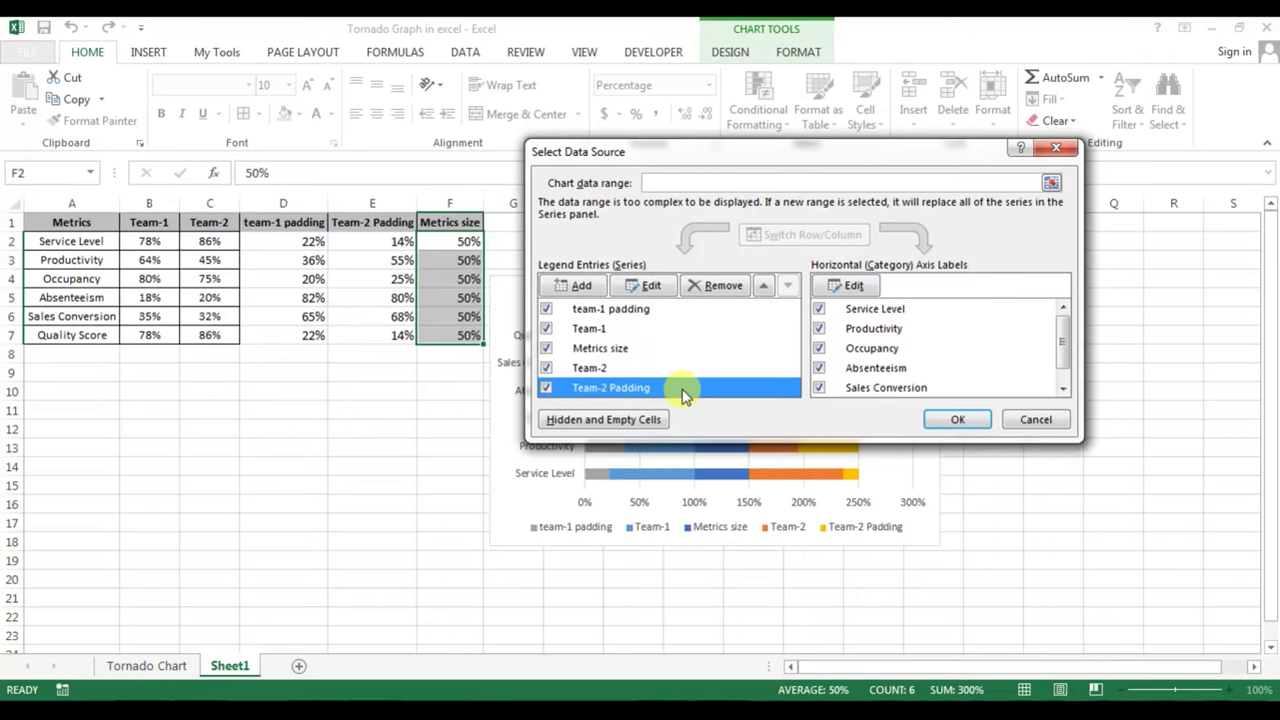
{"action": "left_click", "coordinate": [956, 420]}
{"action": "left_click", "coordinate": [956, 420]}
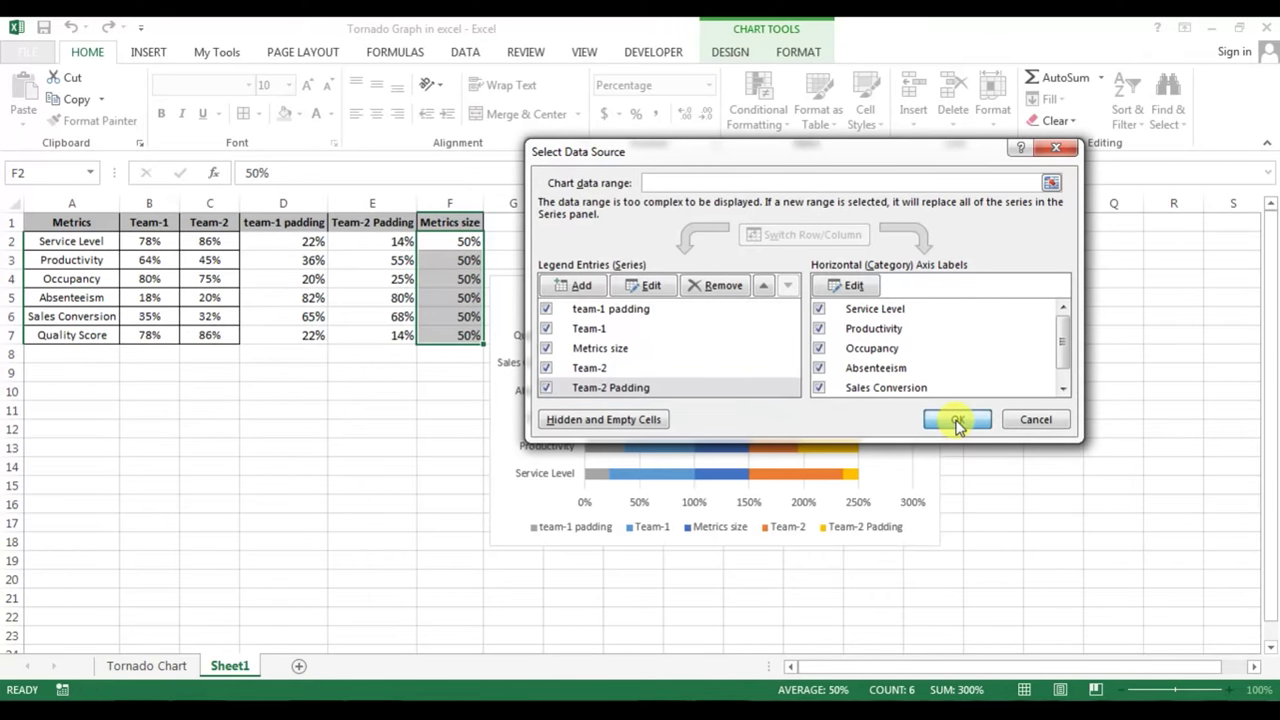
{"action": "left_click", "coordinate": [956, 420]}
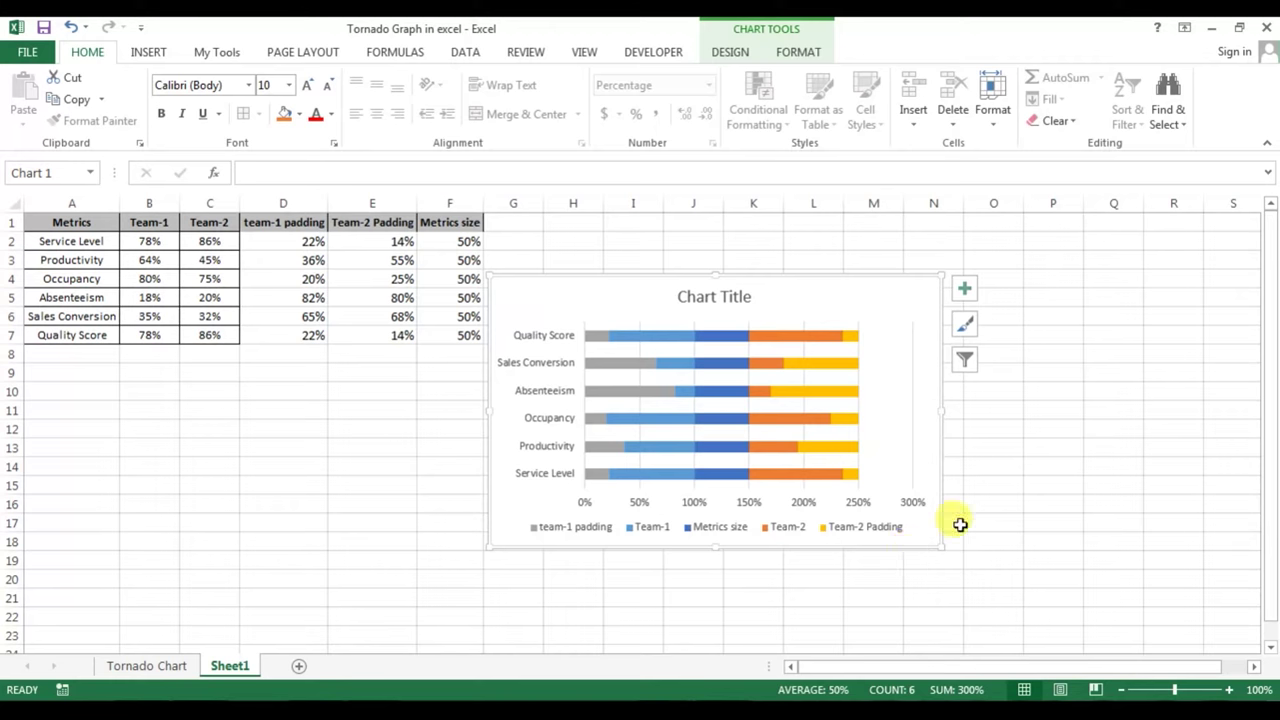
Set the horizontal axis bounds to minimum 0 and maximum 2.5 in Format Axis.
{"action": "left_click", "coordinate": [820, 507]}
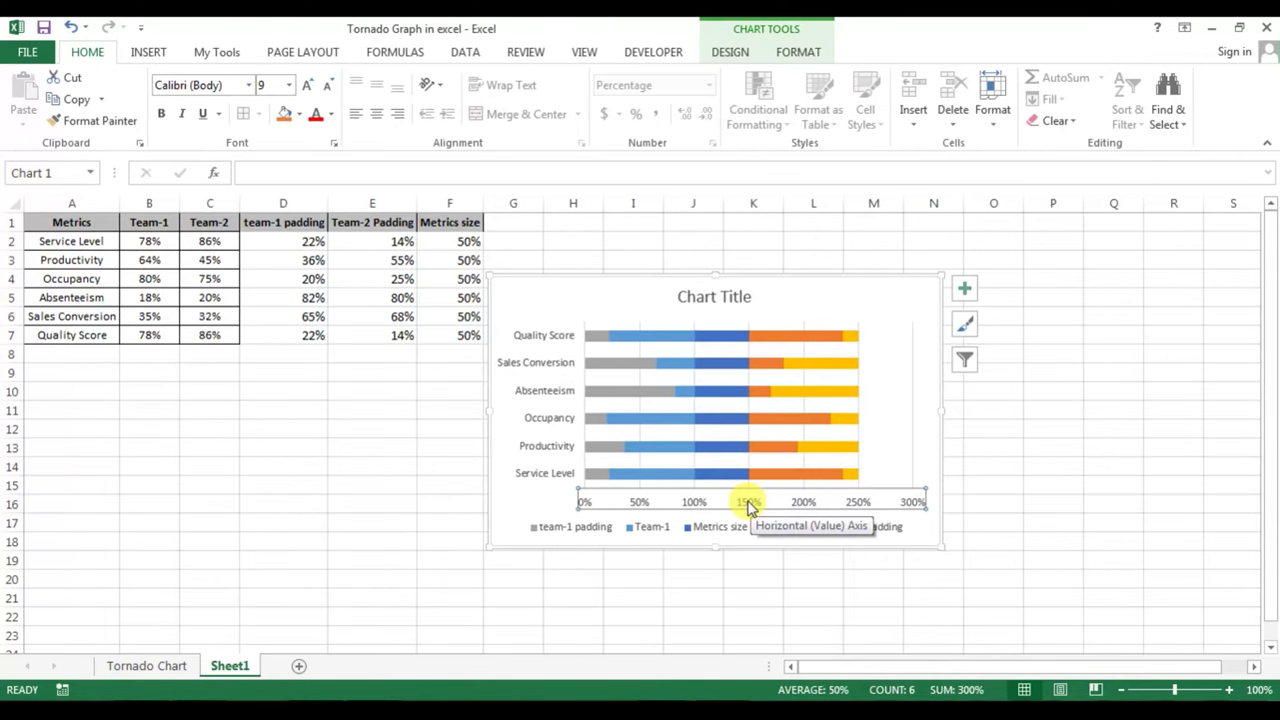
{"action": "double_click", "coordinate": [750, 505]}
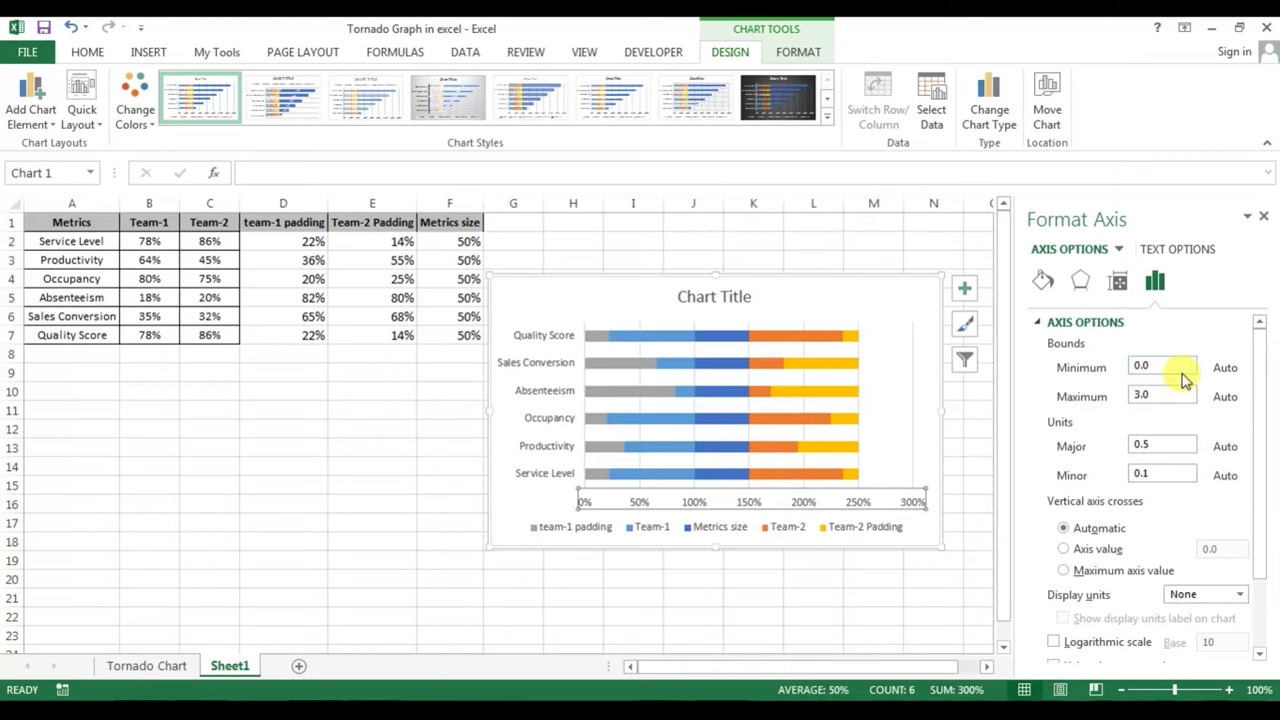
{"action": "left_click_drag", "start_coordinate": [1178, 366], "coordinate": [1083, 372]}
{"action": "type", "text": "0"}
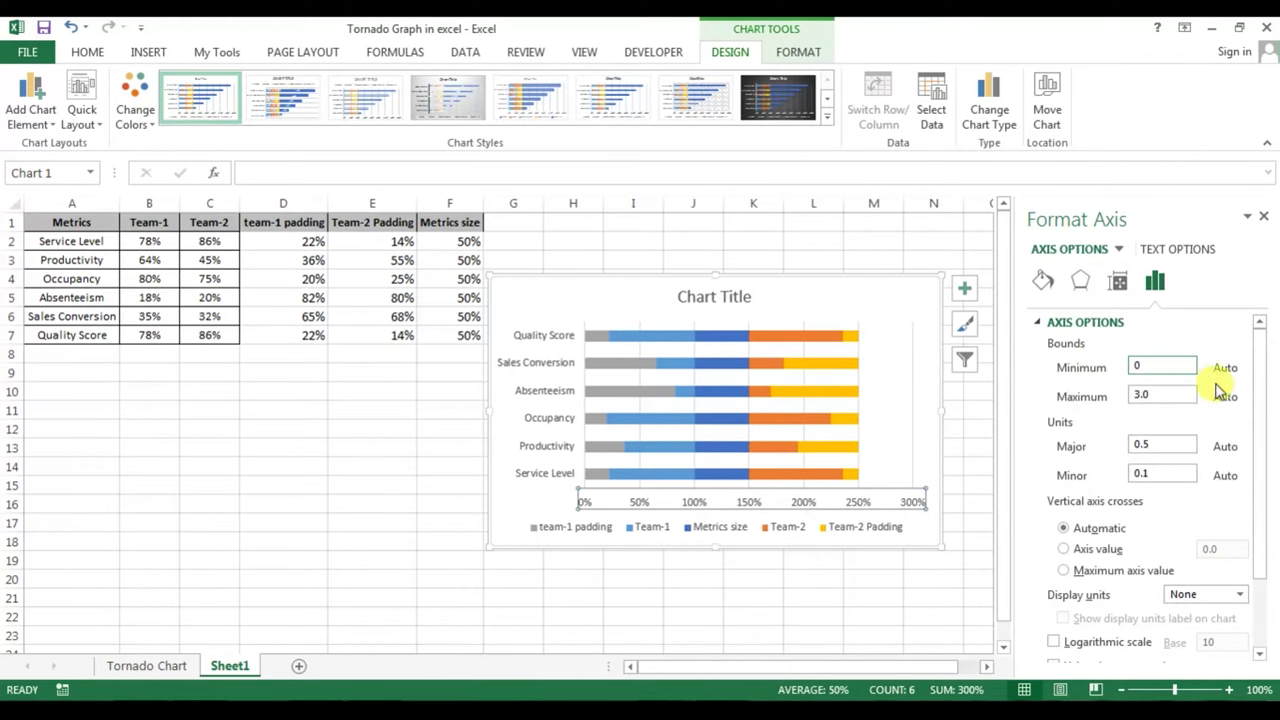
{"action": "double_click", "coordinate": [1150, 394]}
{"action": "type", "text": "2.5"}
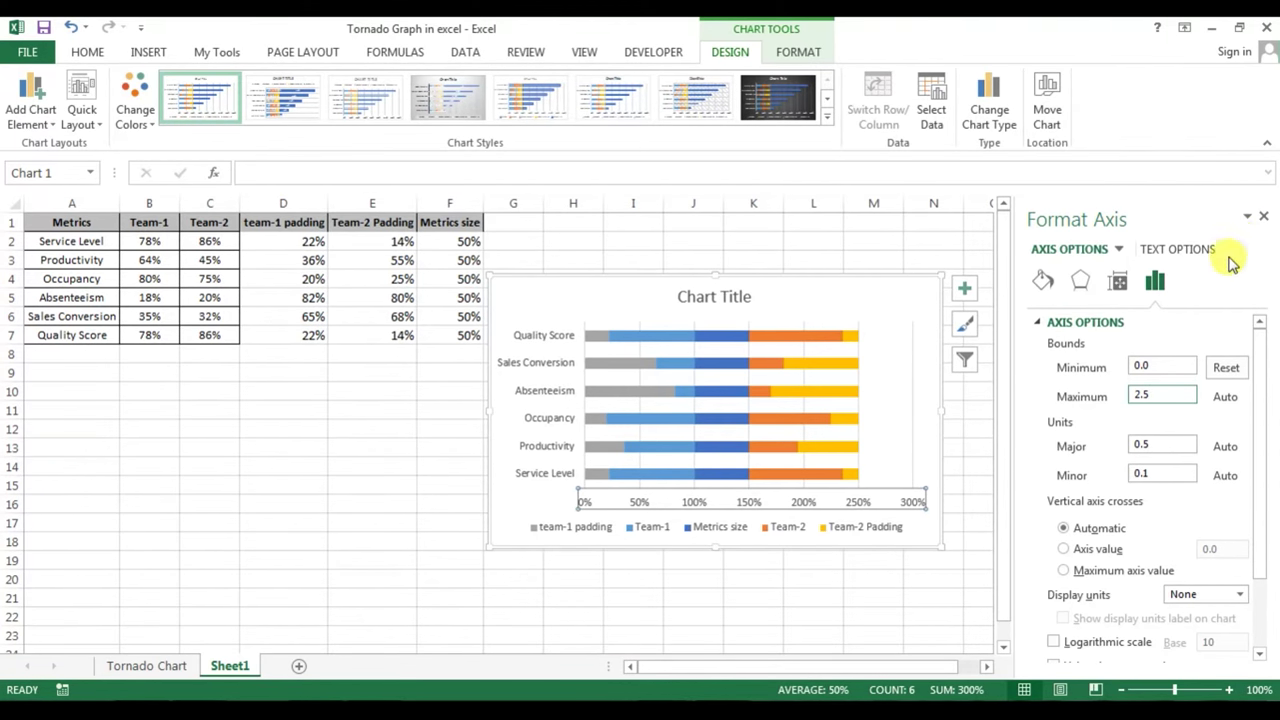
Apply the 2.5 axis maximum, nudge the chart, and give the Metrics size series No fill.
{"action": "left_click", "coordinate": [1265, 217]}
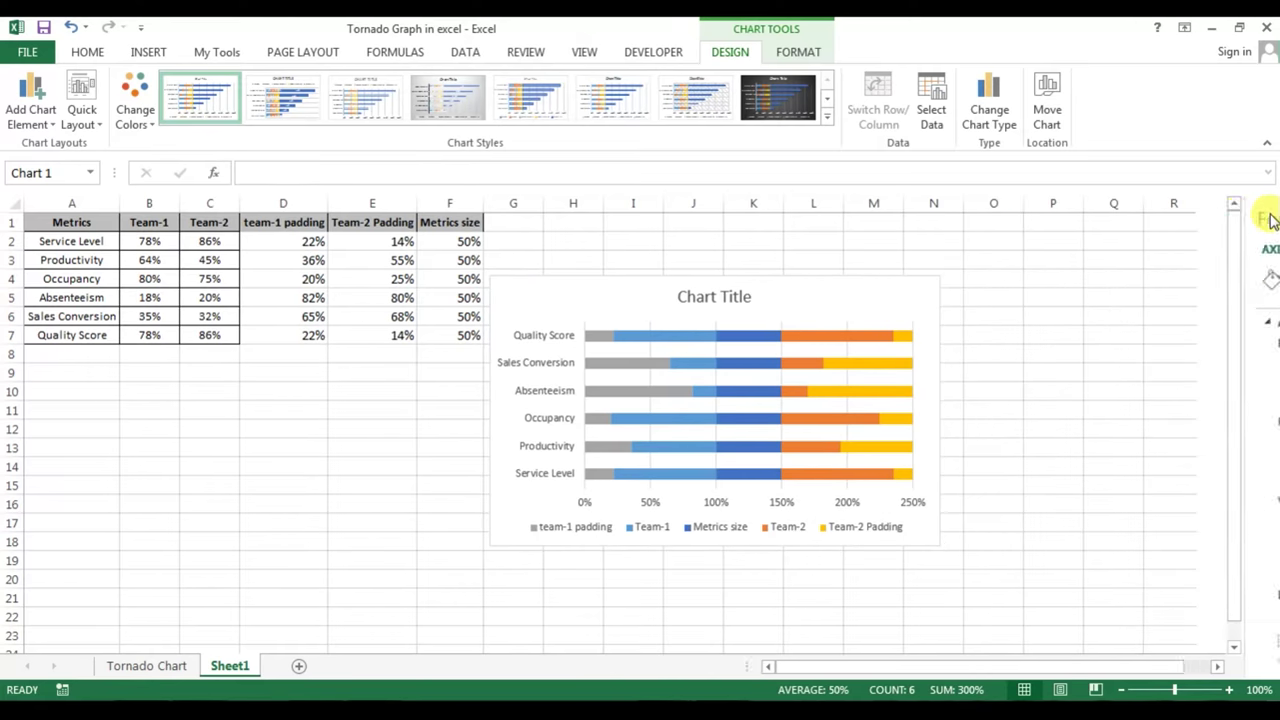
{"action": "left_click", "coordinate": [1108, 281]}
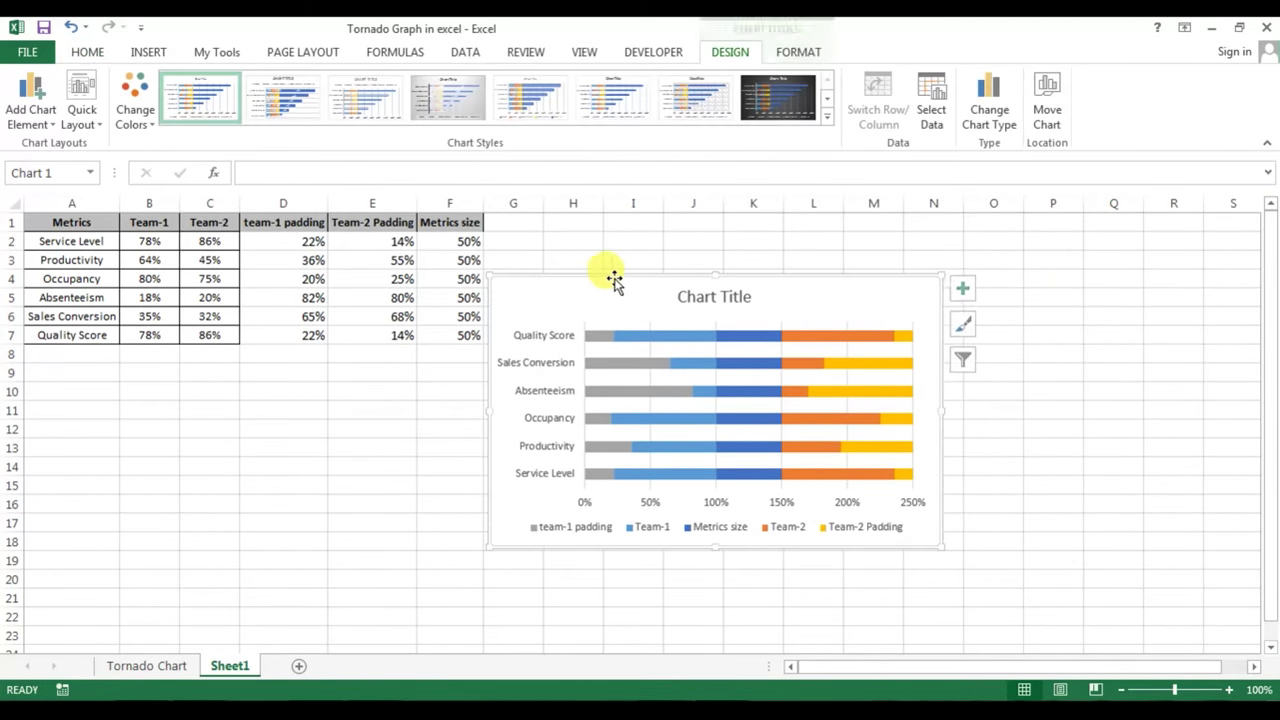
{"action": "left_click_drag", "start_coordinate": [606, 289], "coordinate": [562, 335]}
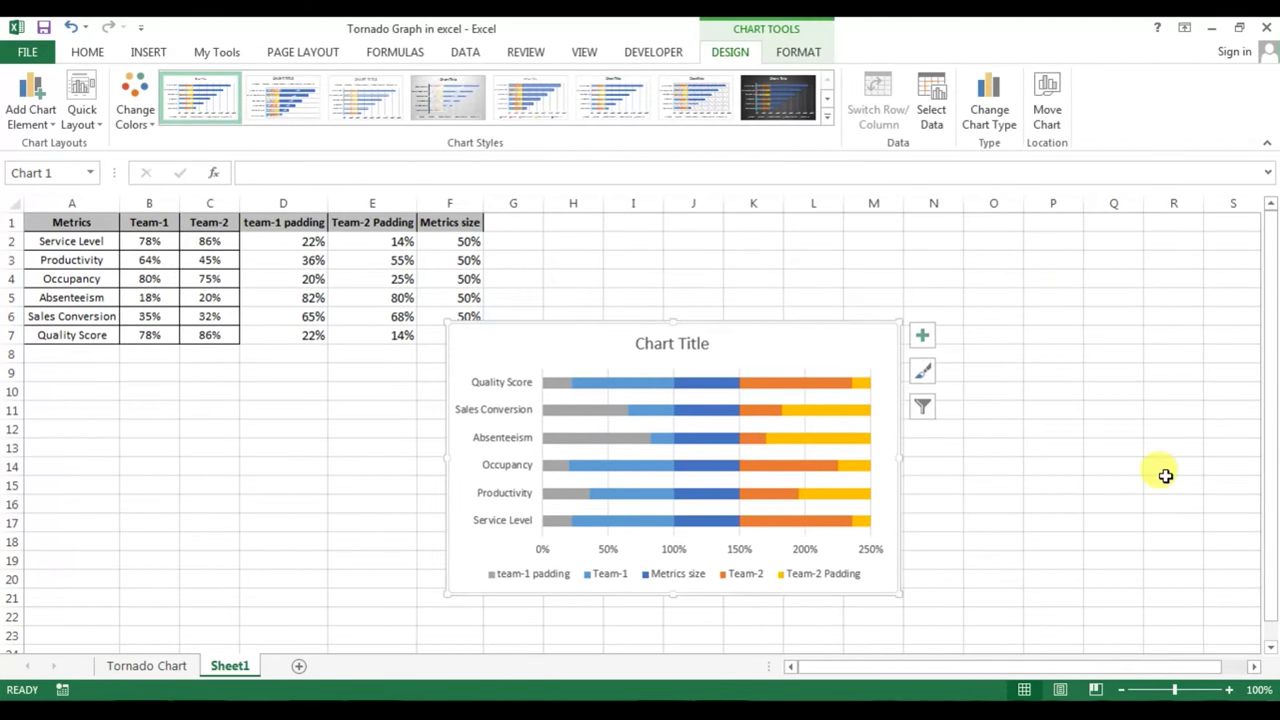
{"action": "left_click", "coordinate": [716, 393]}
{"action": "mouse_move", "coordinate": [710, 382]}
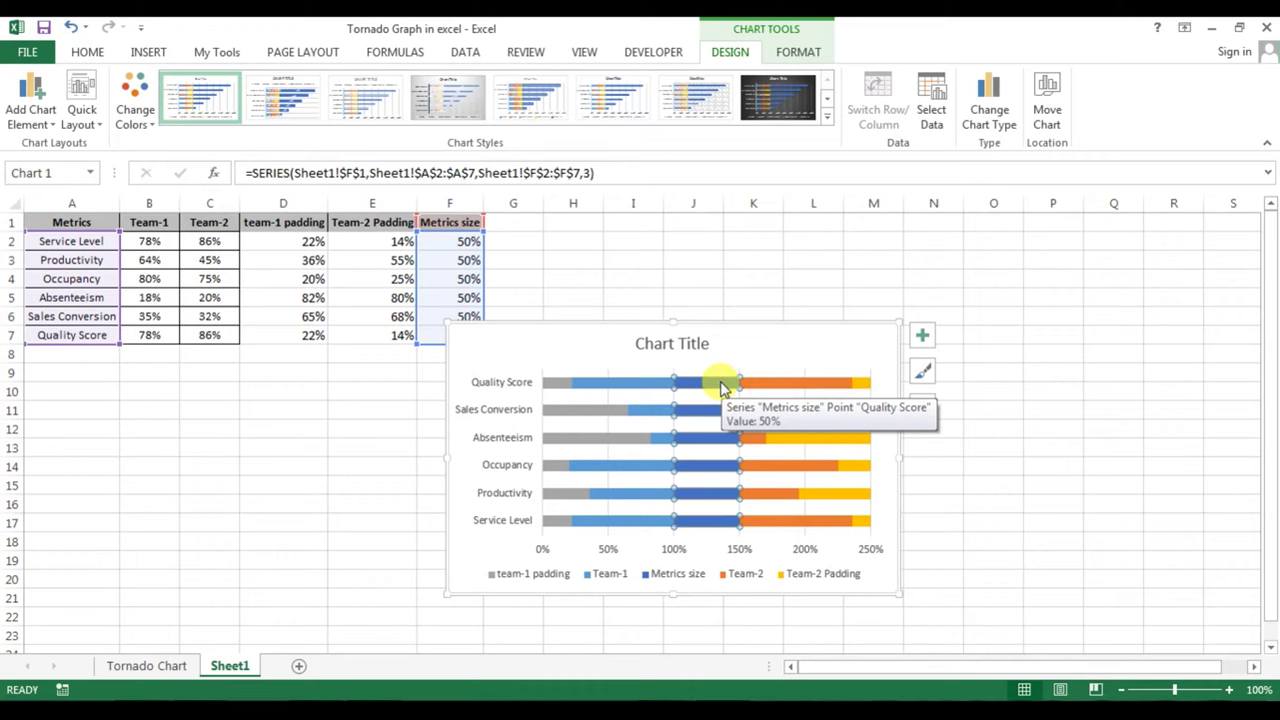
{"action": "right_click", "coordinate": [722, 388]}
{"action": "left_click", "coordinate": [805, 556]}
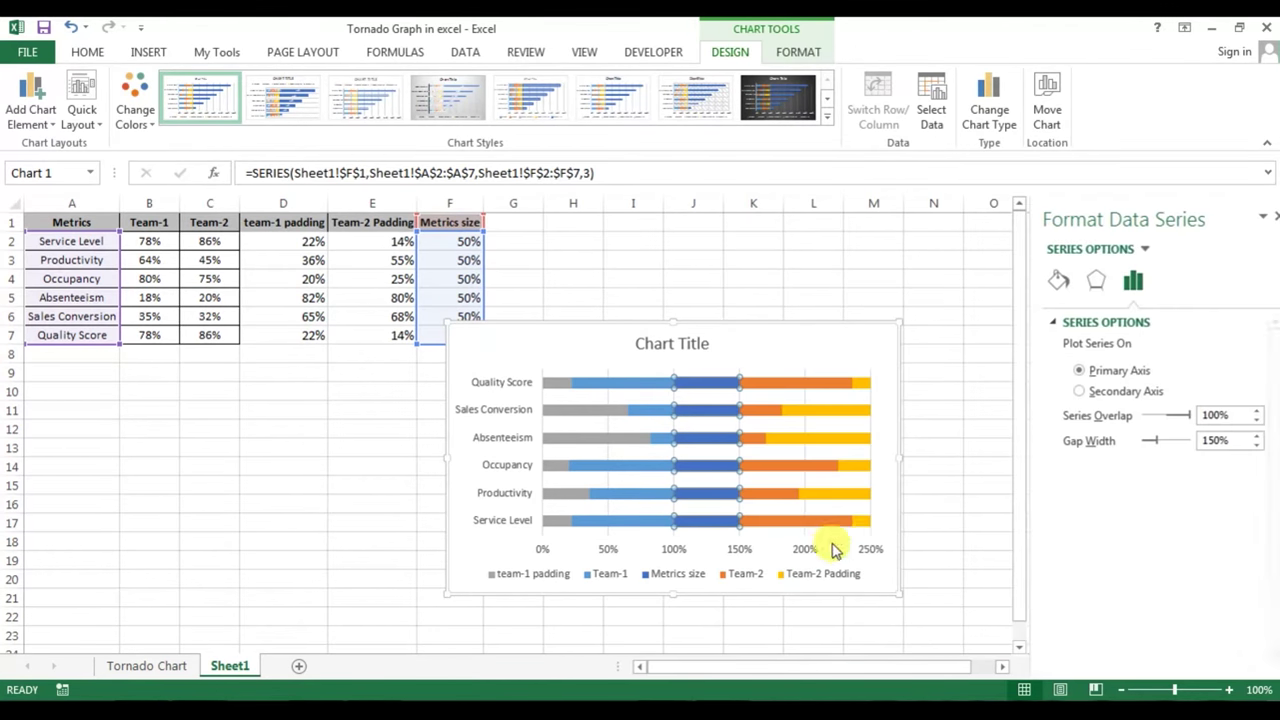
{"action": "left_click", "coordinate": [1043, 285]}
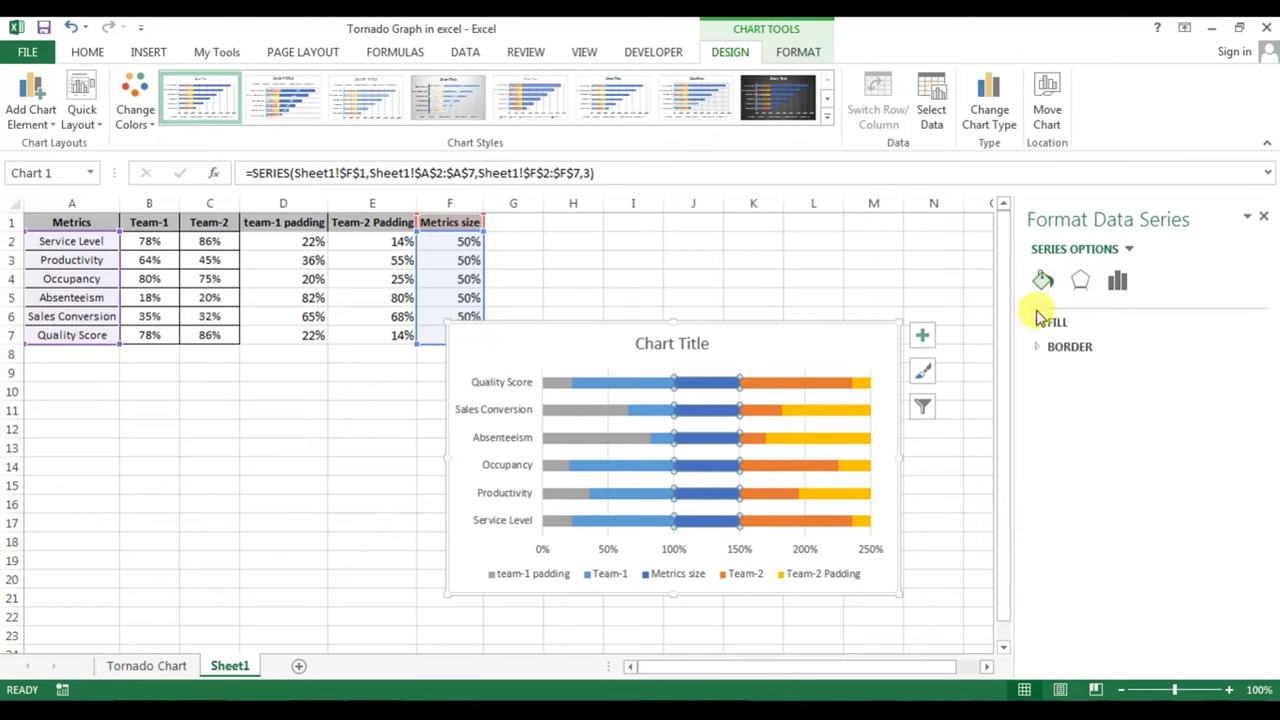
{"action": "left_click", "coordinate": [1038, 323]}
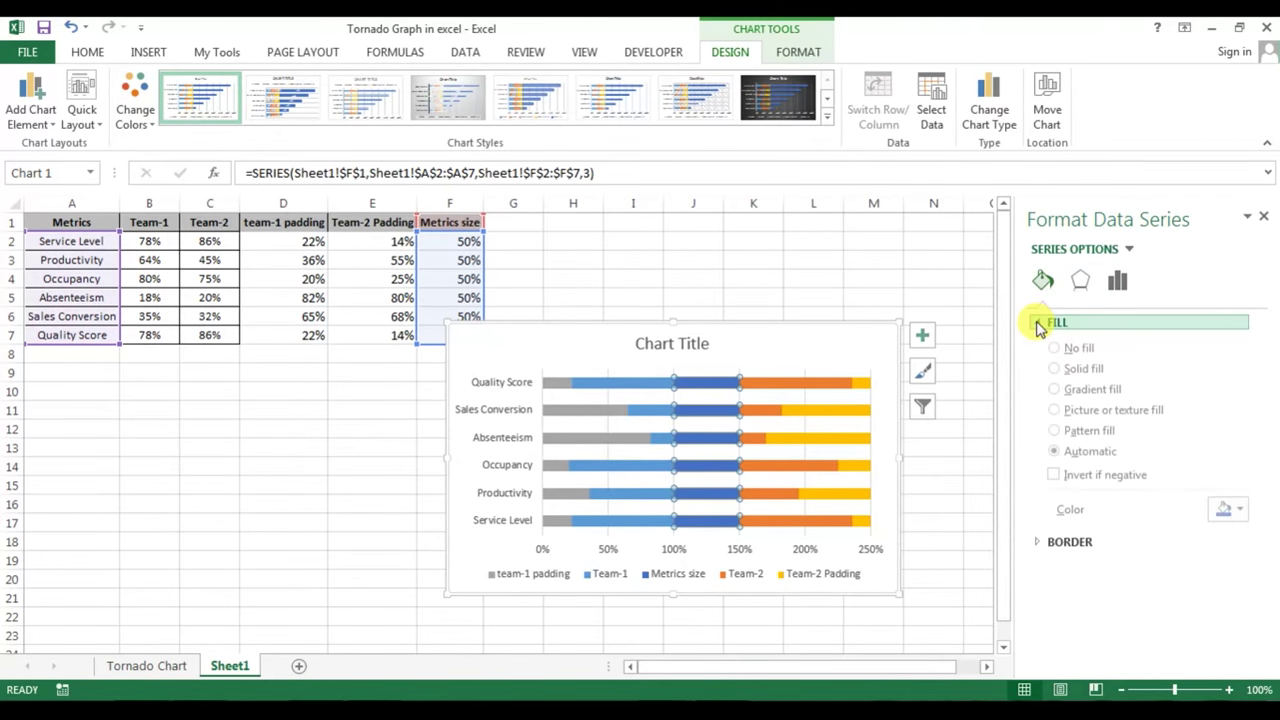
{"action": "left_click", "coordinate": [1079, 355]}
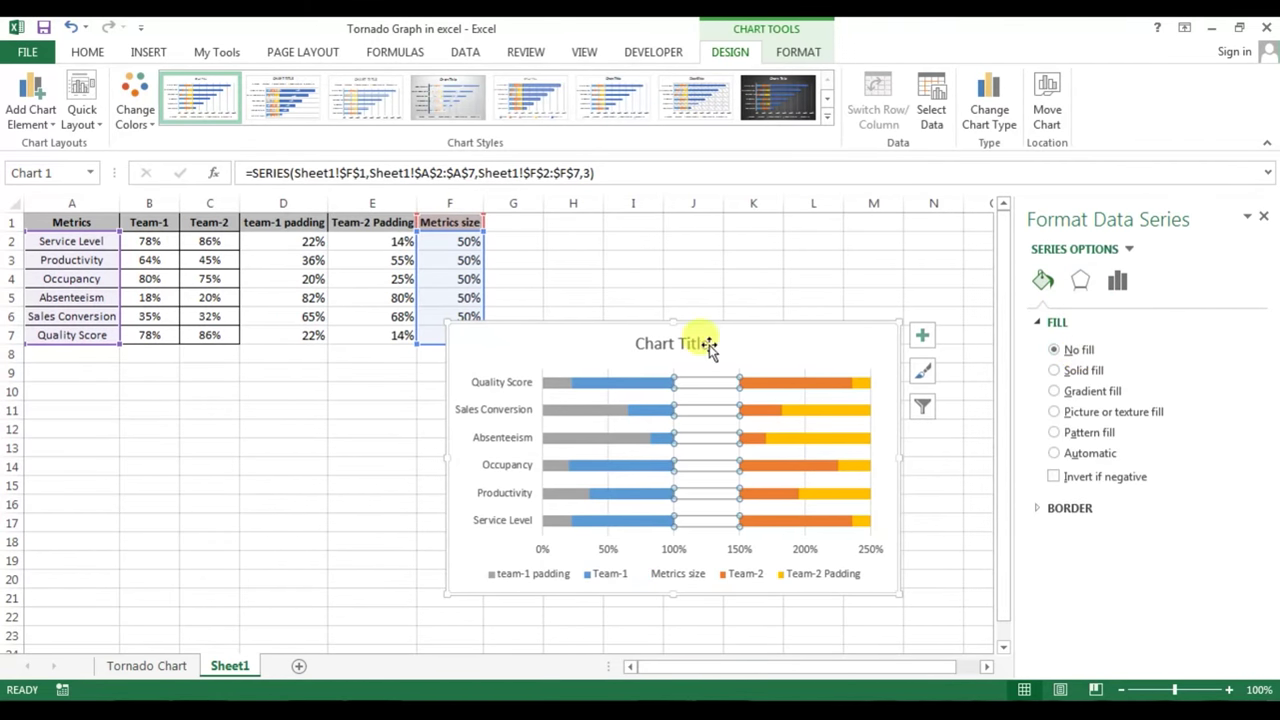
{"action": "mouse_move", "coordinate": [553, 382]}
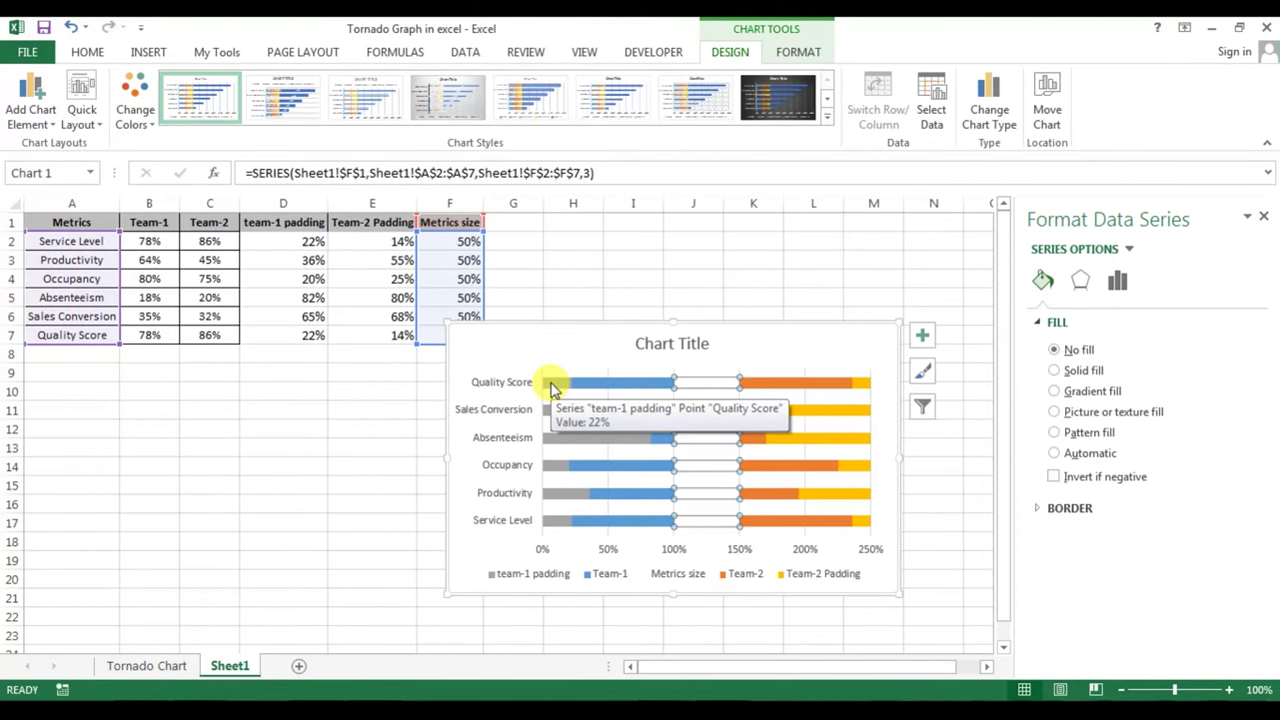
Set the team-1 padding and Team-2 Padding bars to No fill.
{"action": "left_click", "coordinate": [552, 386]}
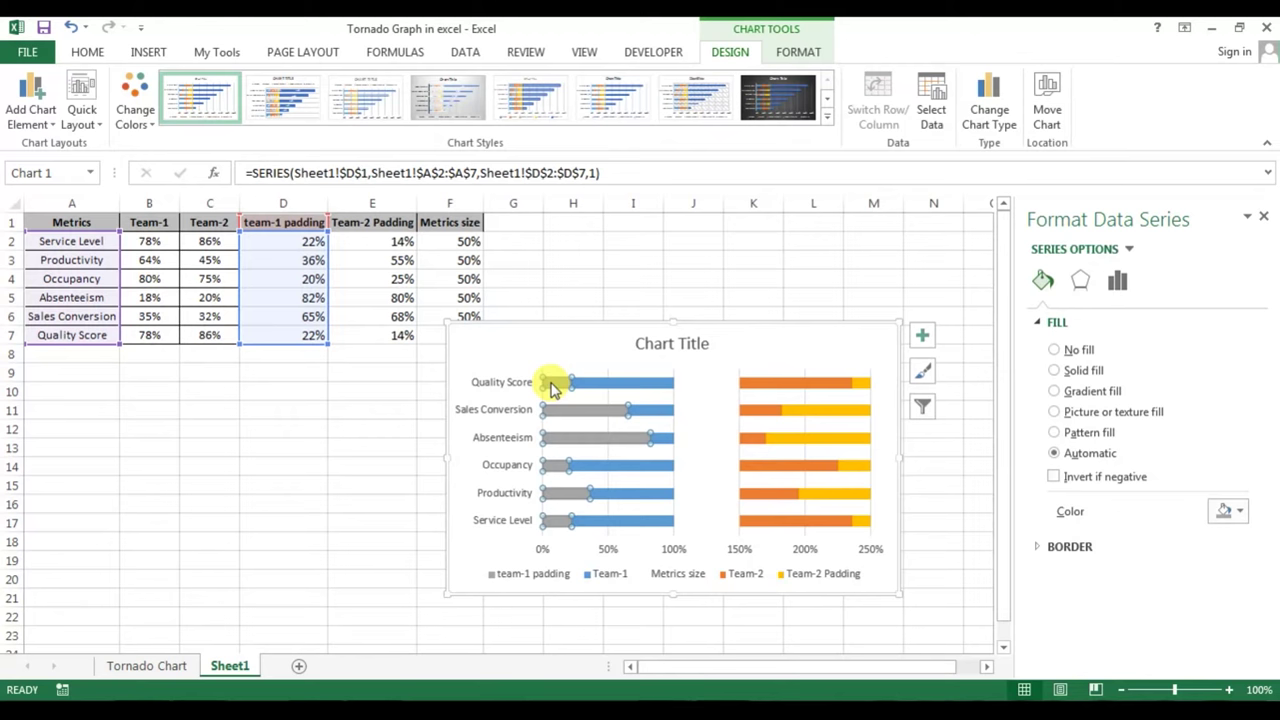
{"action": "left_click", "coordinate": [1072, 352]}
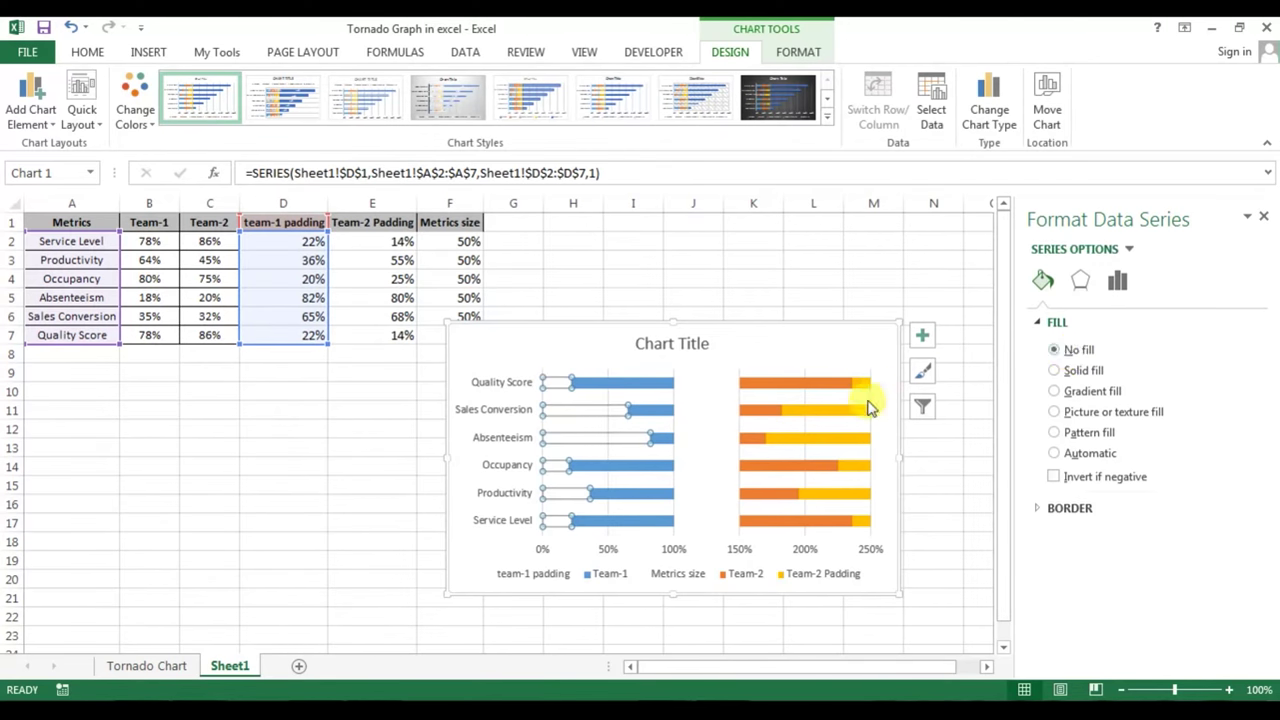
{"action": "mouse_move", "coordinate": [860, 382]}
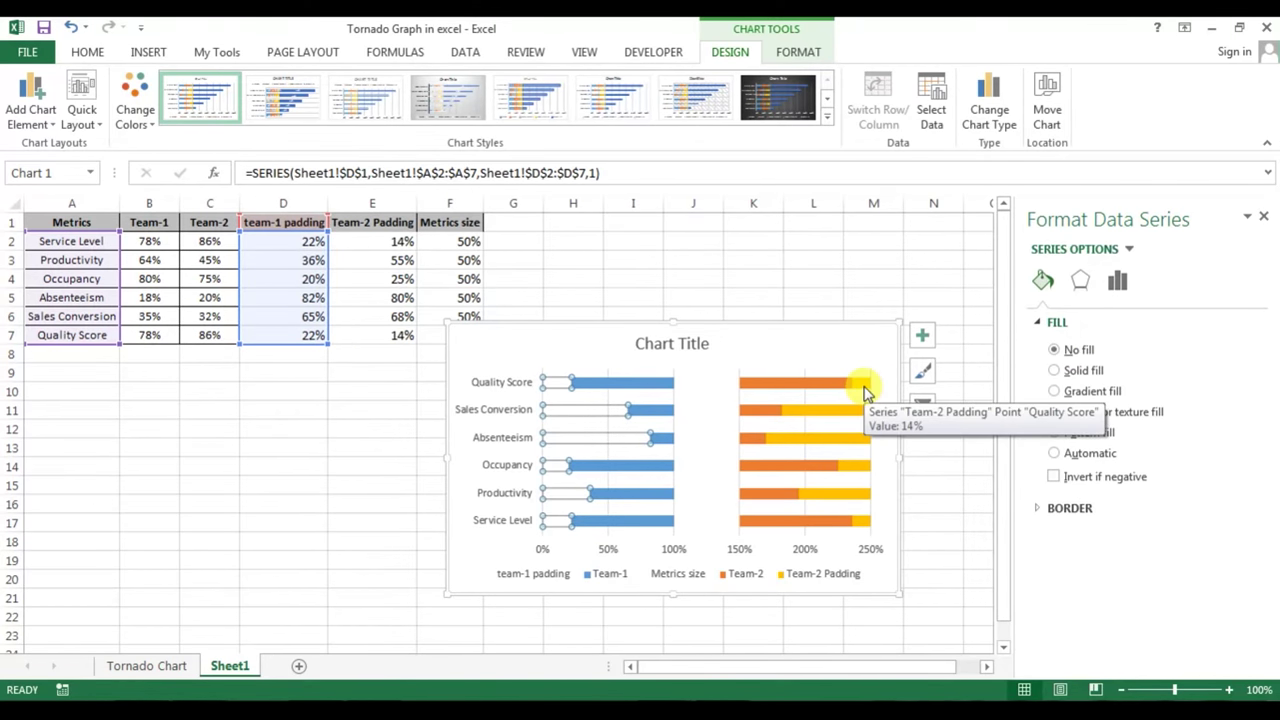
{"action": "left_click", "coordinate": [865, 392]}
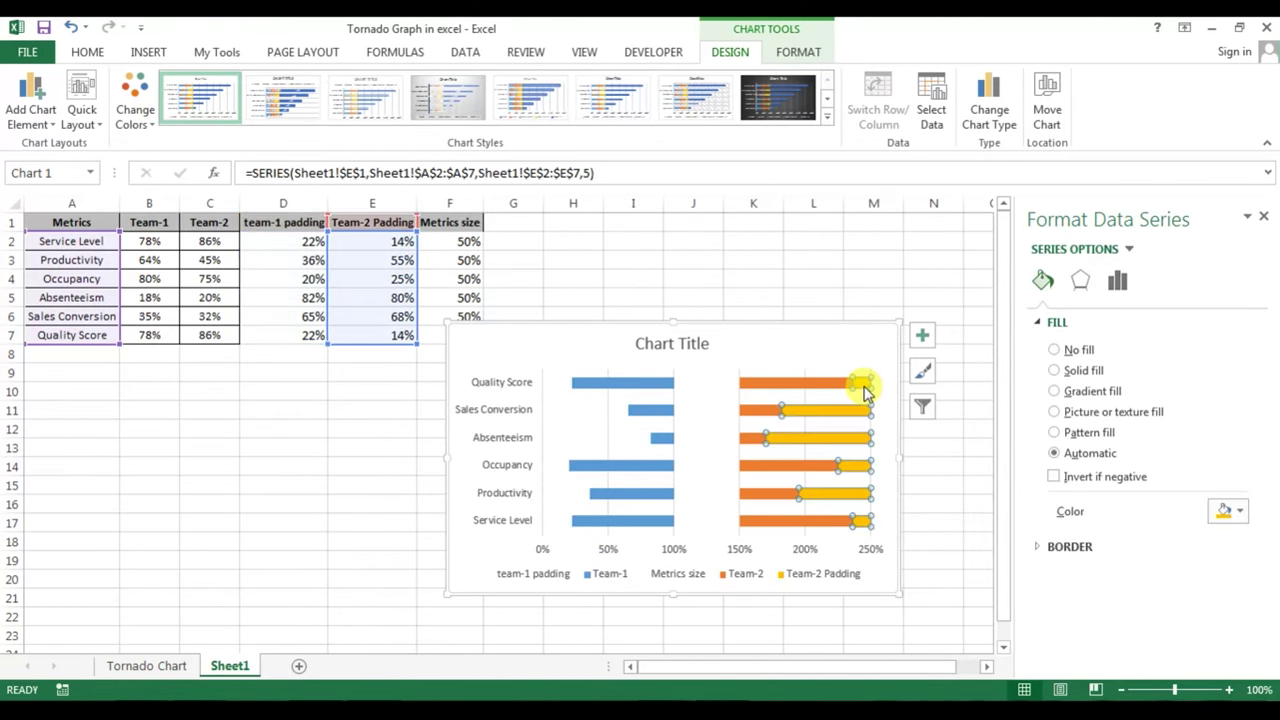
{"action": "left_click", "coordinate": [1068, 356]}
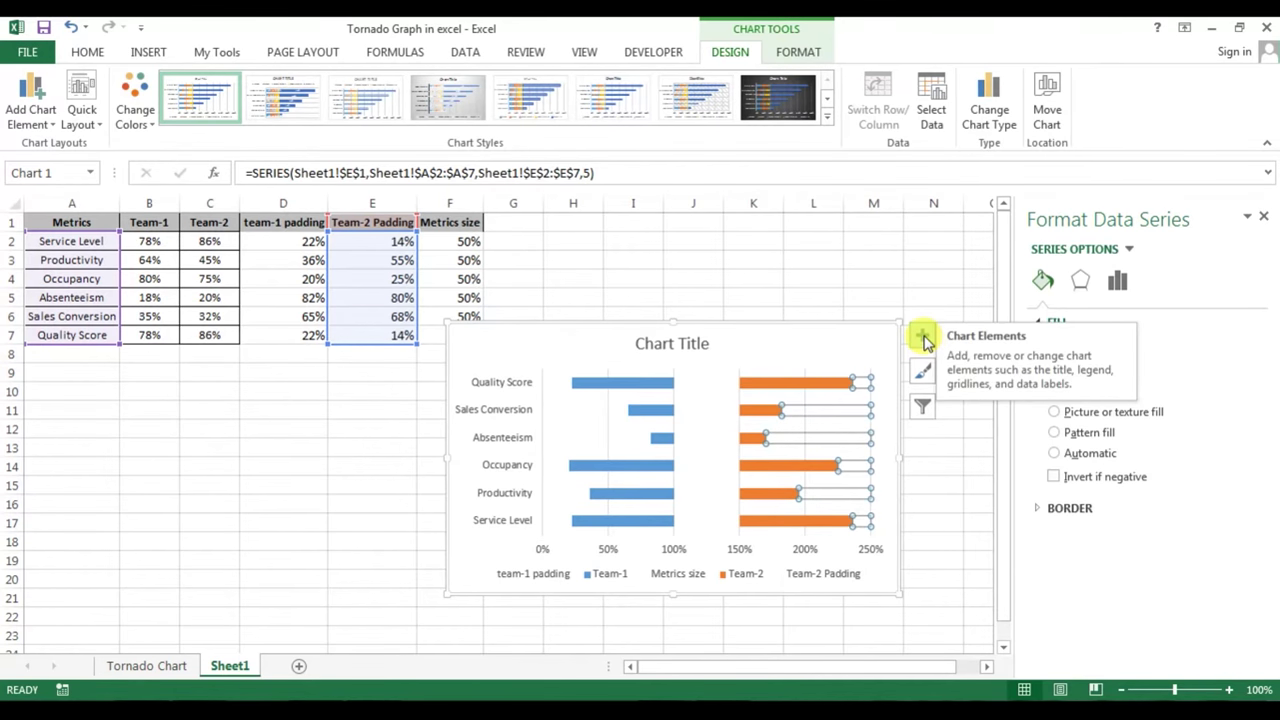
Turn off the chart axes and gridlines in Chart Elements.
{"action": "left_click", "coordinate": [923, 338]}
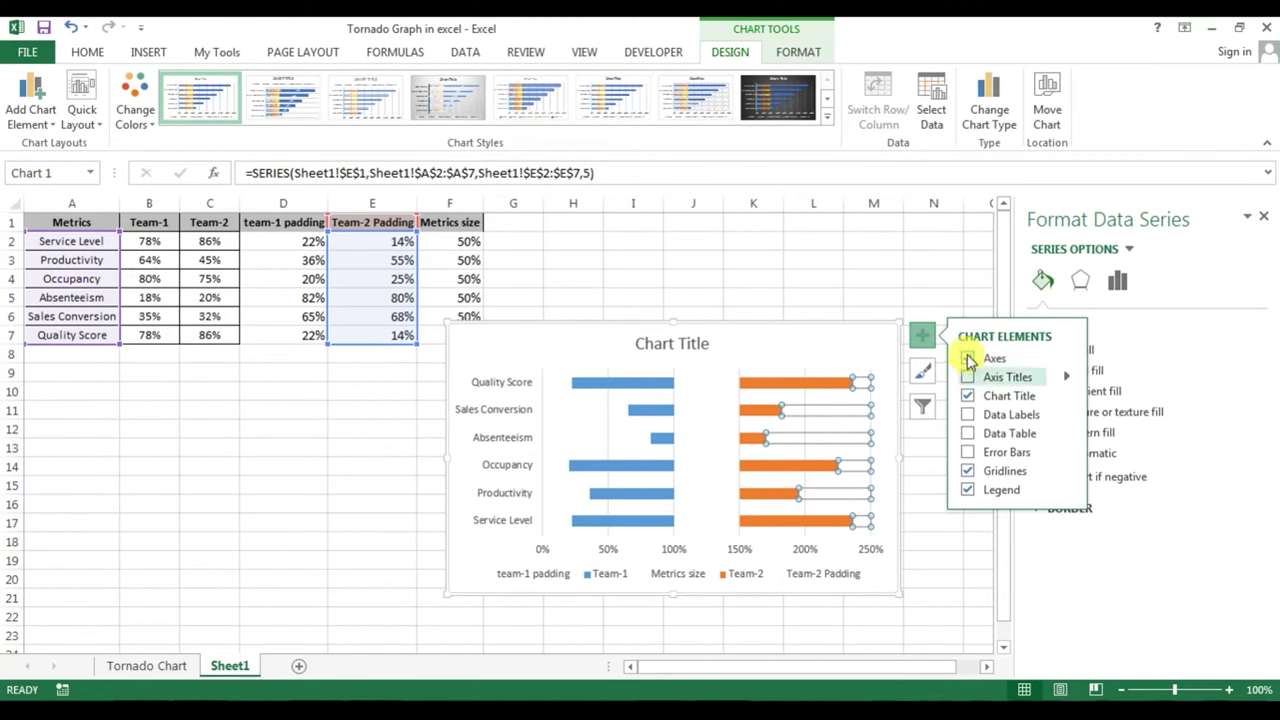
{"action": "left_click", "coordinate": [968, 359]}
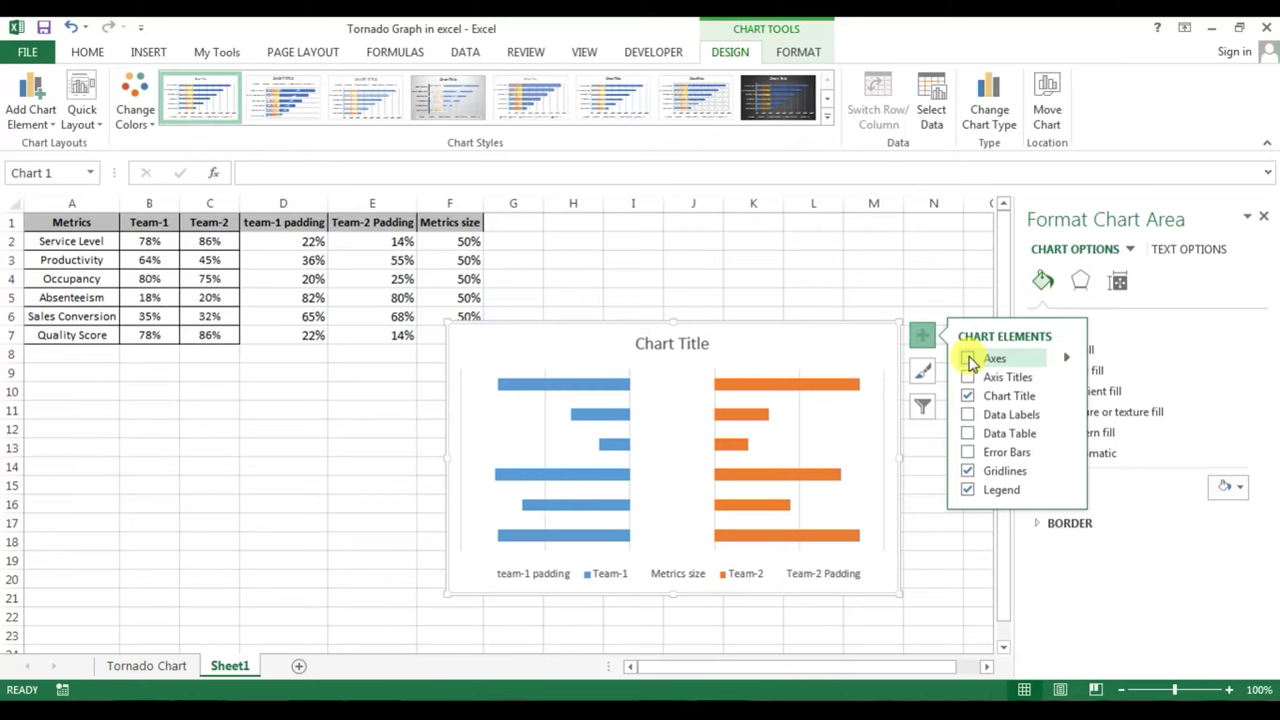
{"action": "left_click", "coordinate": [967, 471]}
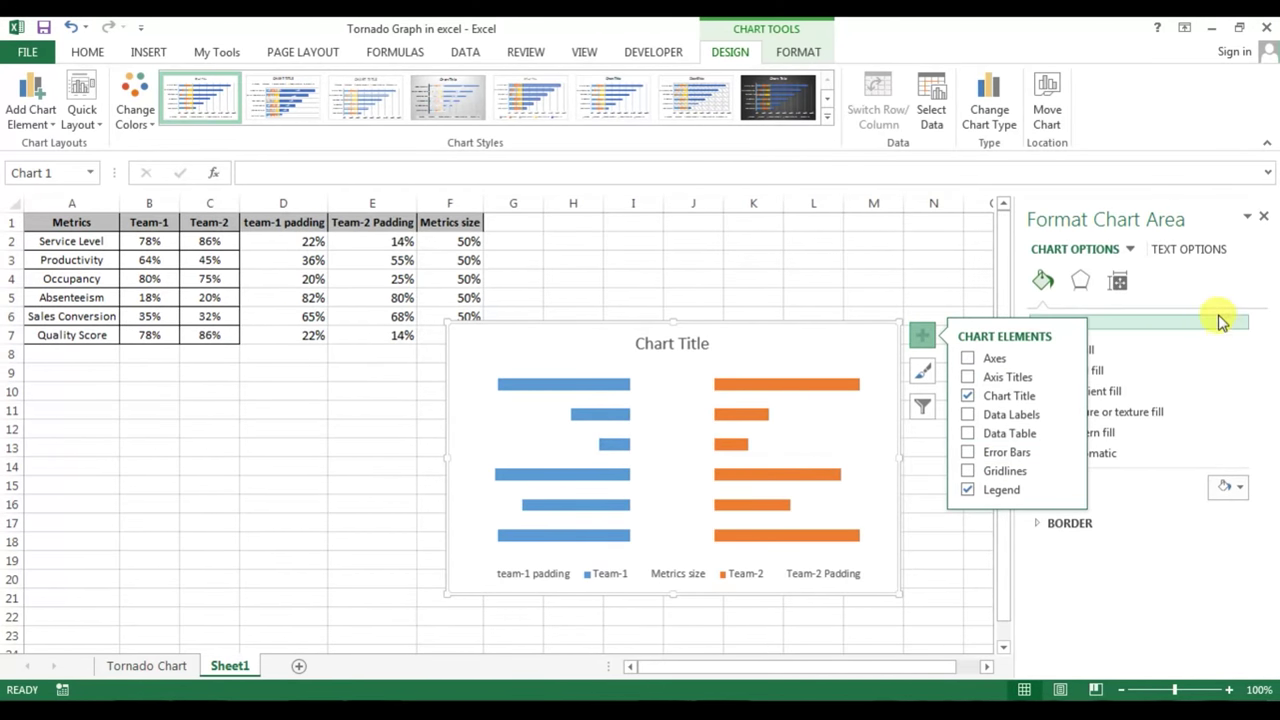
Set the legend position to Top.
{"action": "left_click", "coordinate": [800, 576]}
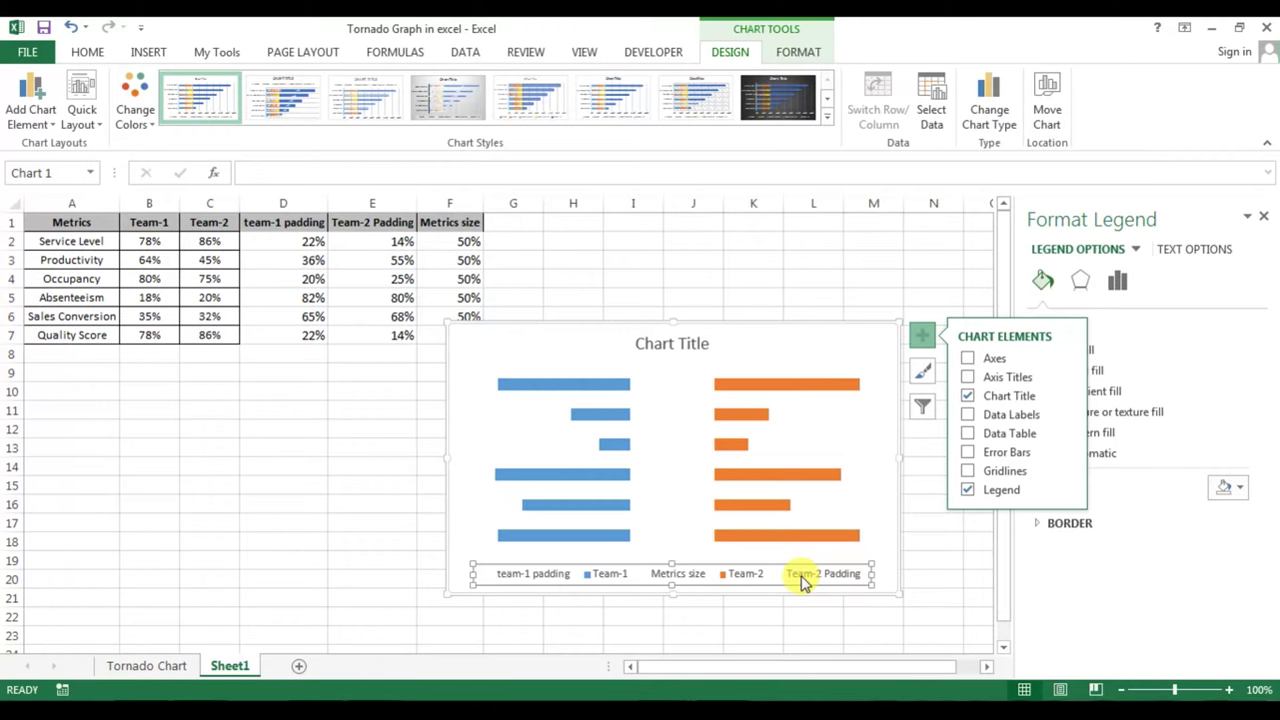
{"action": "right_click", "coordinate": [800, 578]}
{"action": "left_click", "coordinate": [825, 561]}
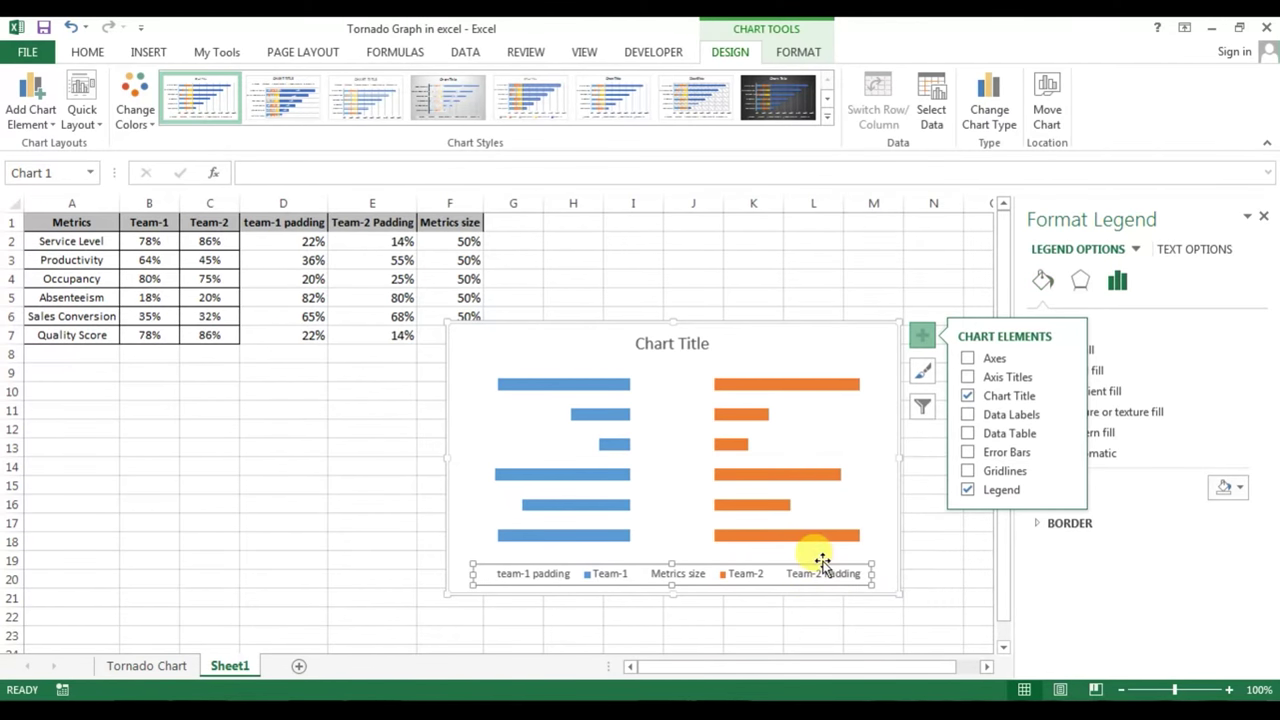
{"action": "left_click", "coordinate": [922, 335]}
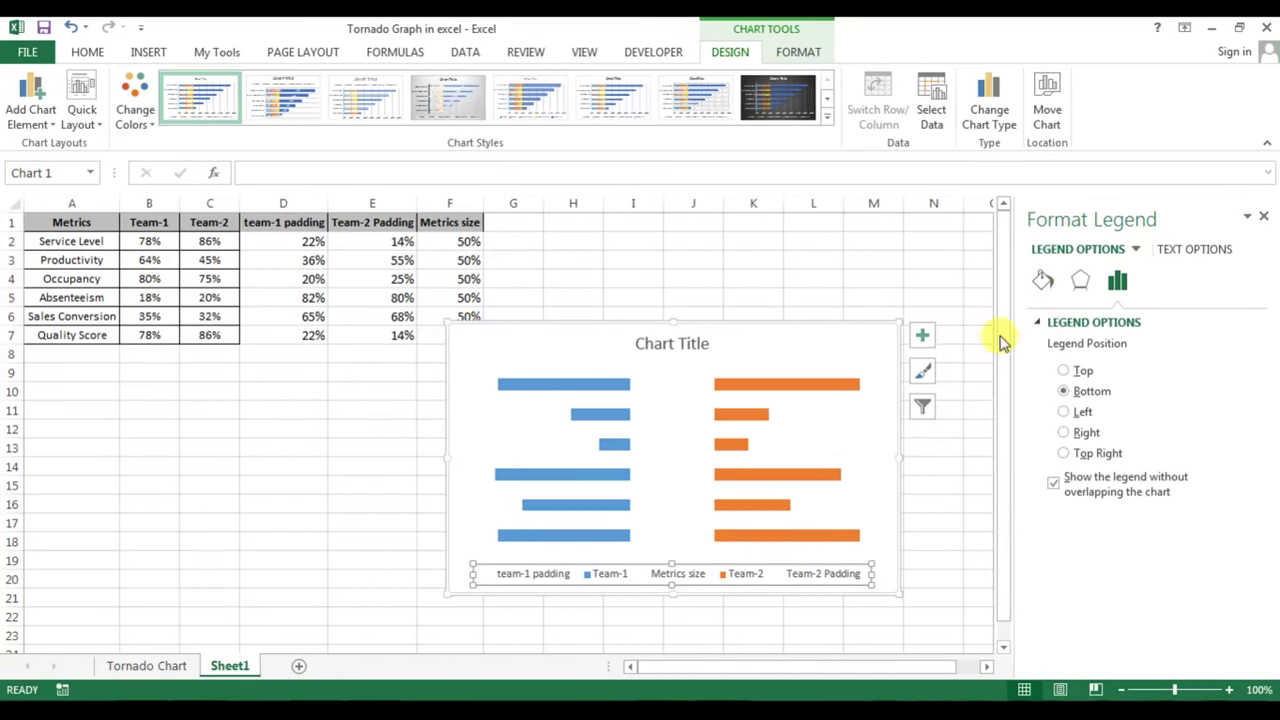
{"action": "left_click", "coordinate": [1077, 375]}
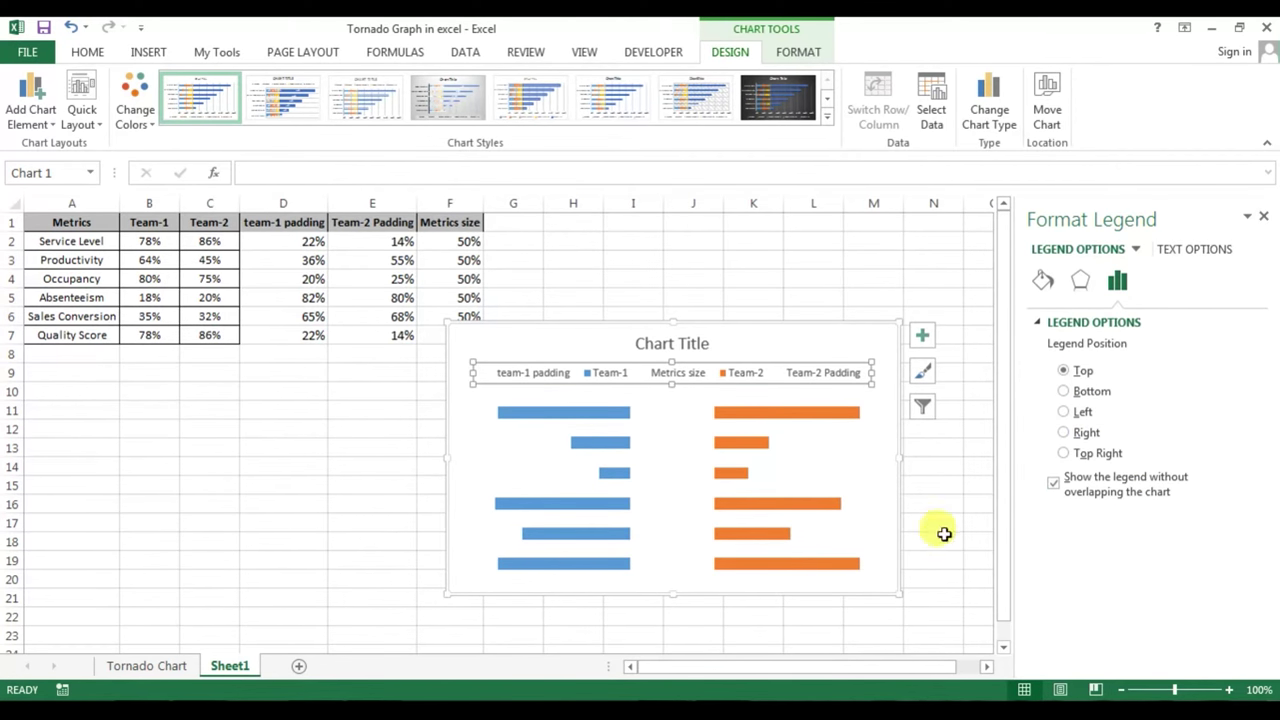
{"action": "left_click", "coordinate": [966, 503]}
{"action": "mouse_move", "coordinate": [786, 412]}
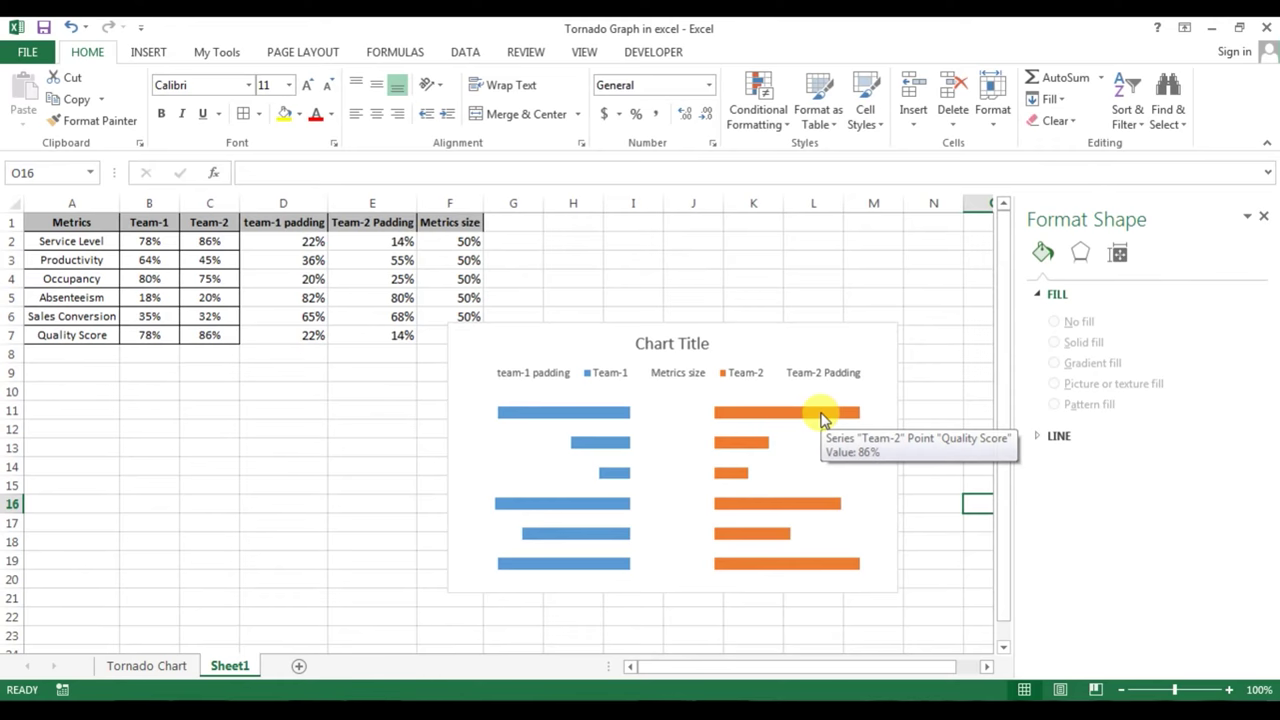
Change the Team-2 series gap width from 150% to 25% and shift the chart slightly left.
{"action": "left_click", "coordinate": [820, 420]}
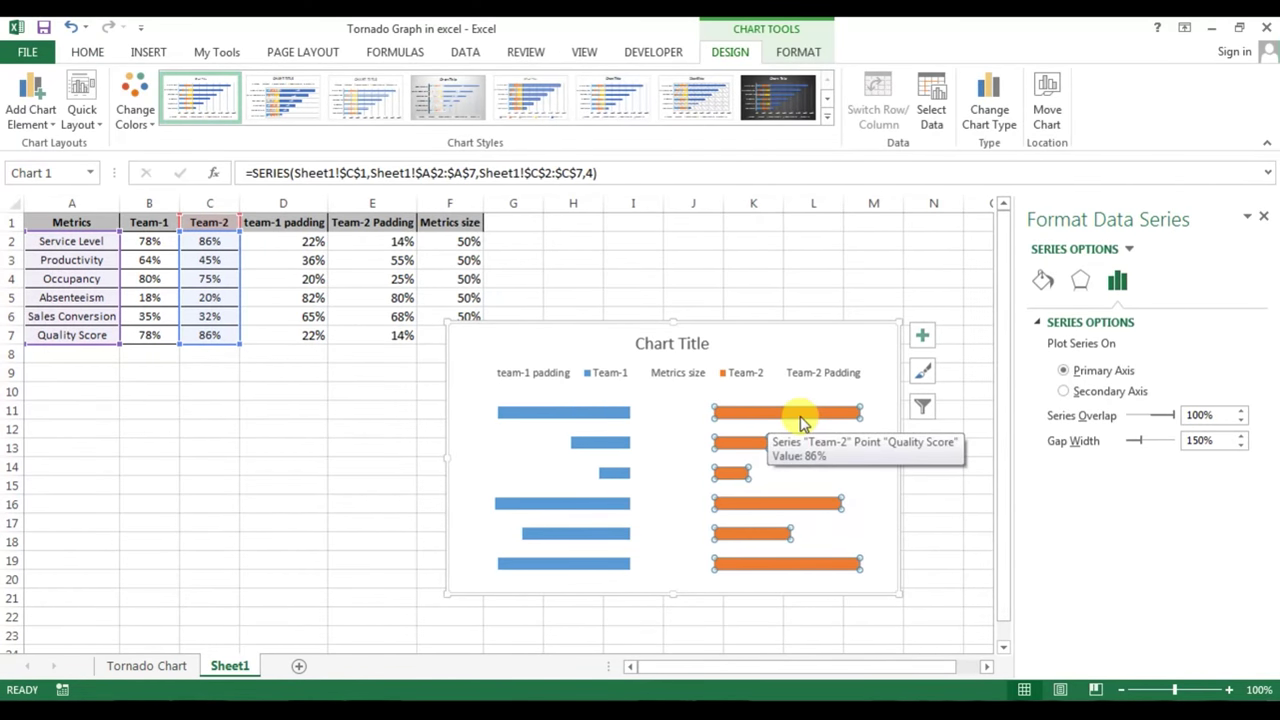
{"action": "double_click", "coordinate": [1200, 441]}
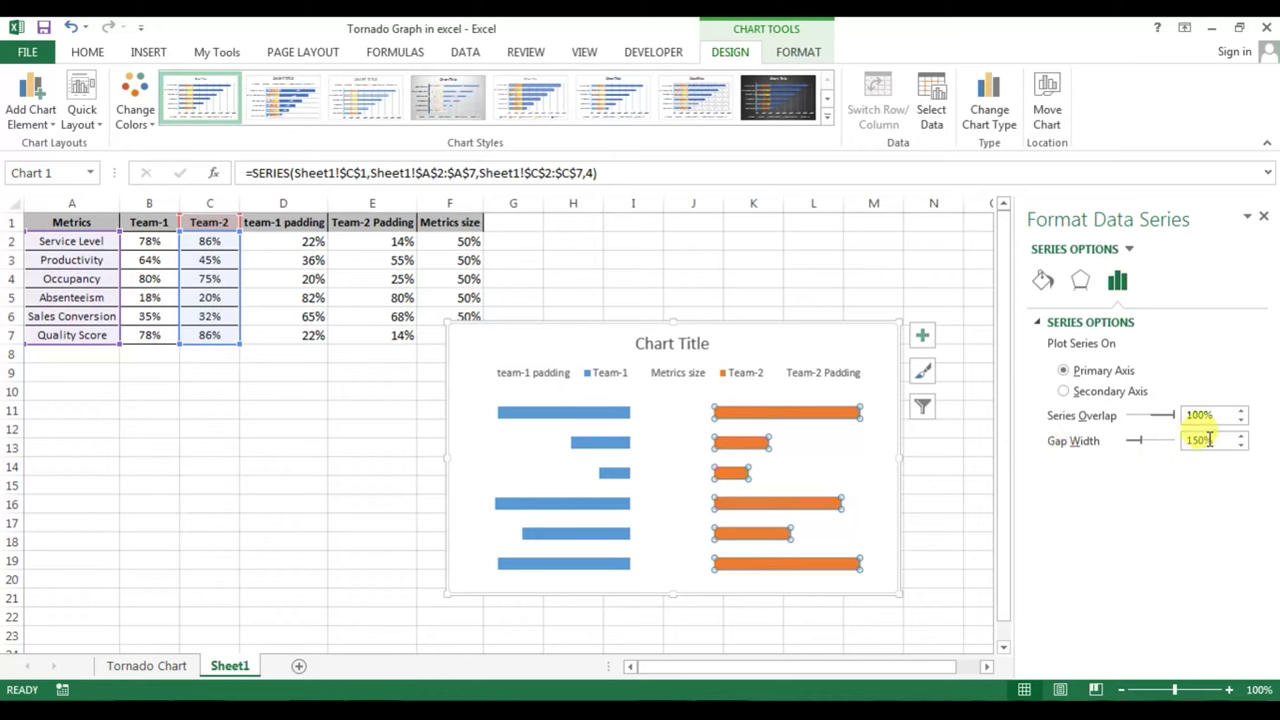
{"action": "left_click_drag", "start_coordinate": [1212, 447], "coordinate": [1180, 453]}
{"action": "type", "text": "25"}
{"action": "left_click", "coordinate": [1203, 415]}
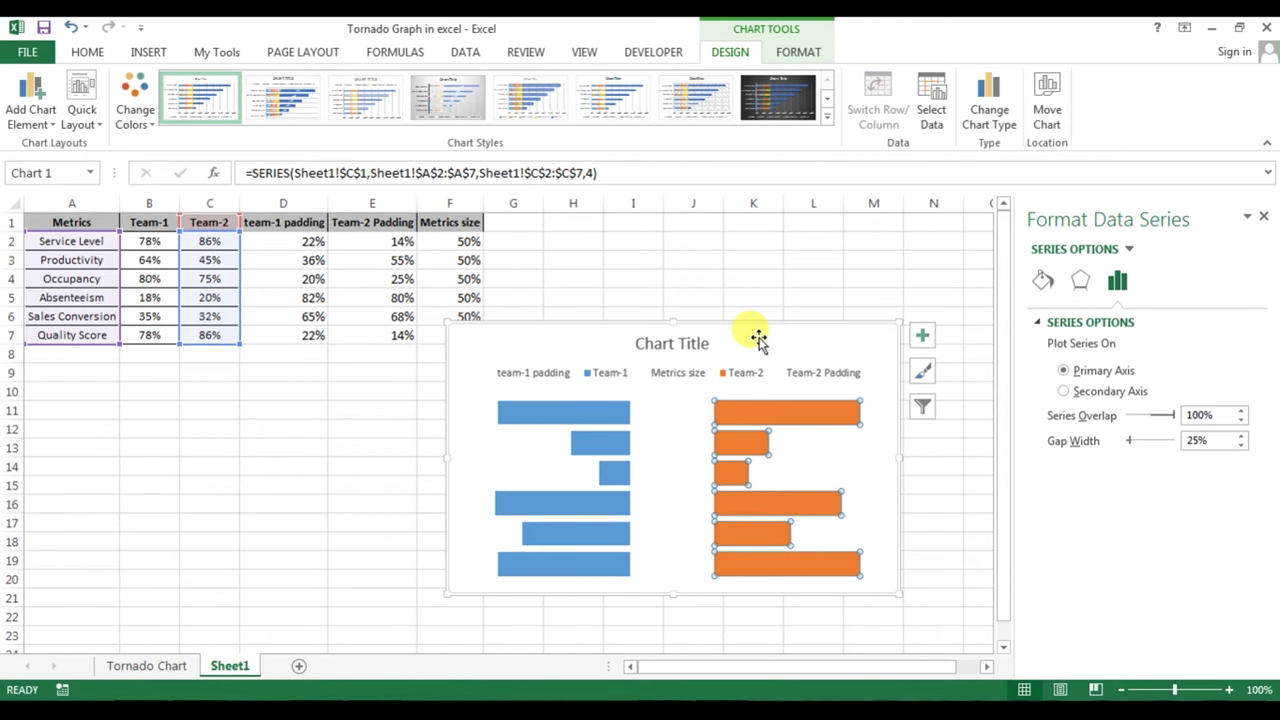
{"action": "left_click", "coordinate": [760, 336]}
{"action": "left_click_drag", "start_coordinate": [810, 327], "coordinate": [725, 344]}
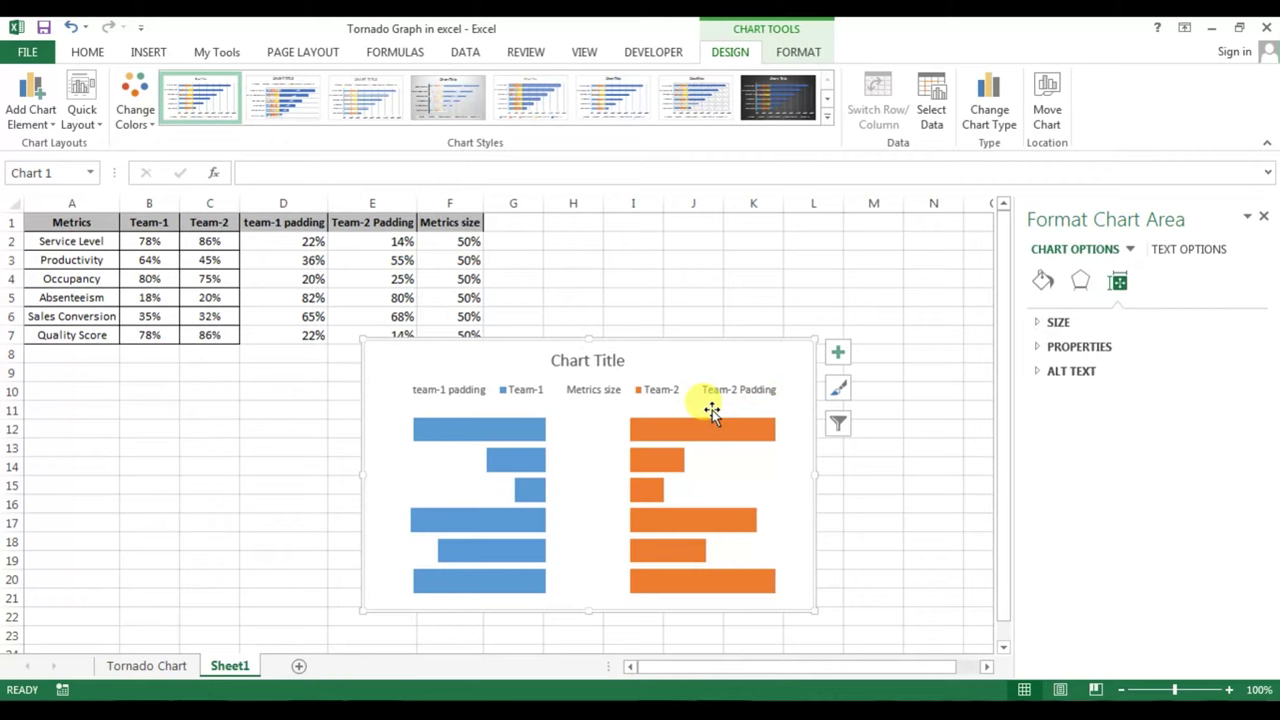
{"action": "left_click", "coordinate": [591, 440]}
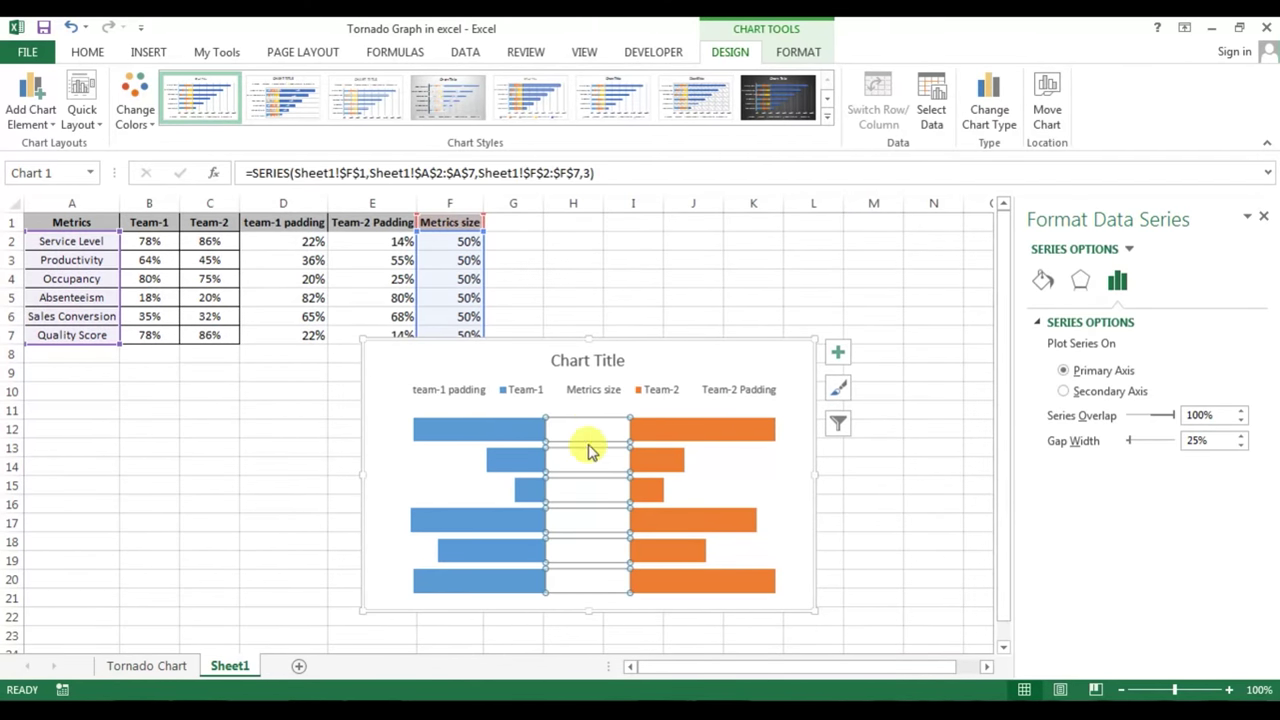
{"action": "mouse_move", "coordinate": [590, 435]}
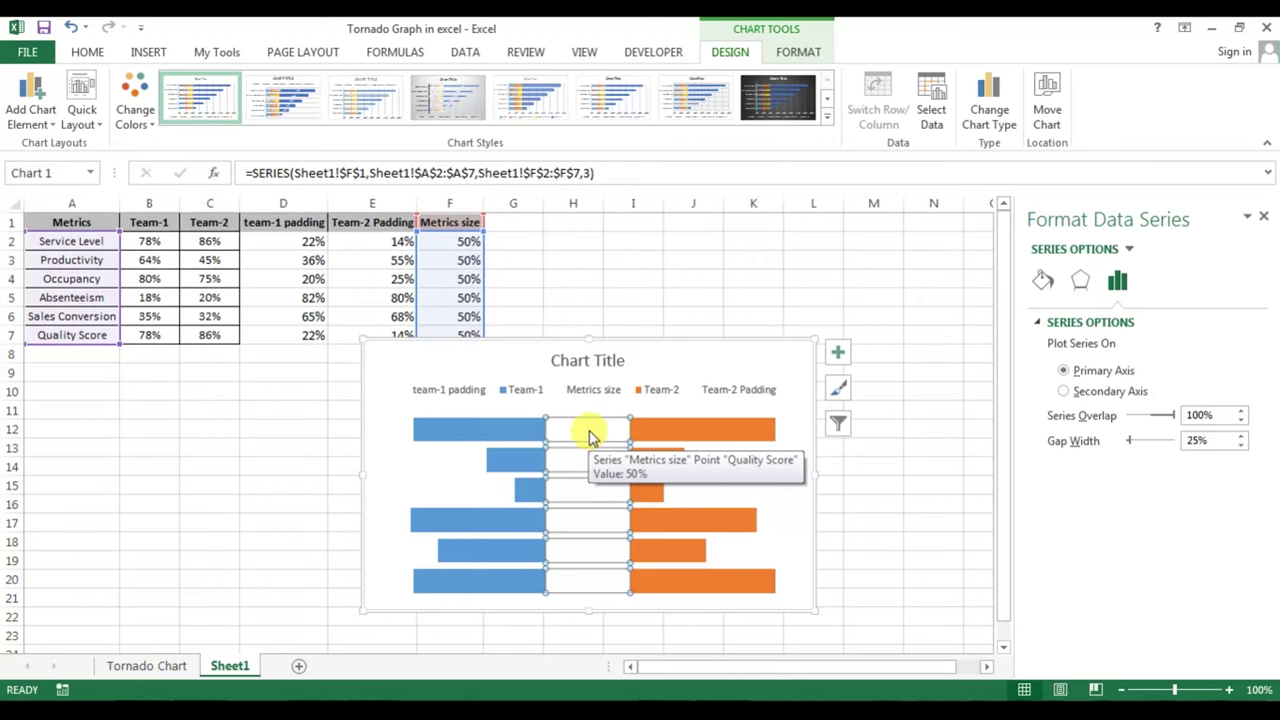
Label the Metrics size series with category names from Quality Score to Service Level, replacing the 50% values.
{"action": "right_click", "coordinate": [577, 437]}
{"action": "mouse_move", "coordinate": [648, 560]}
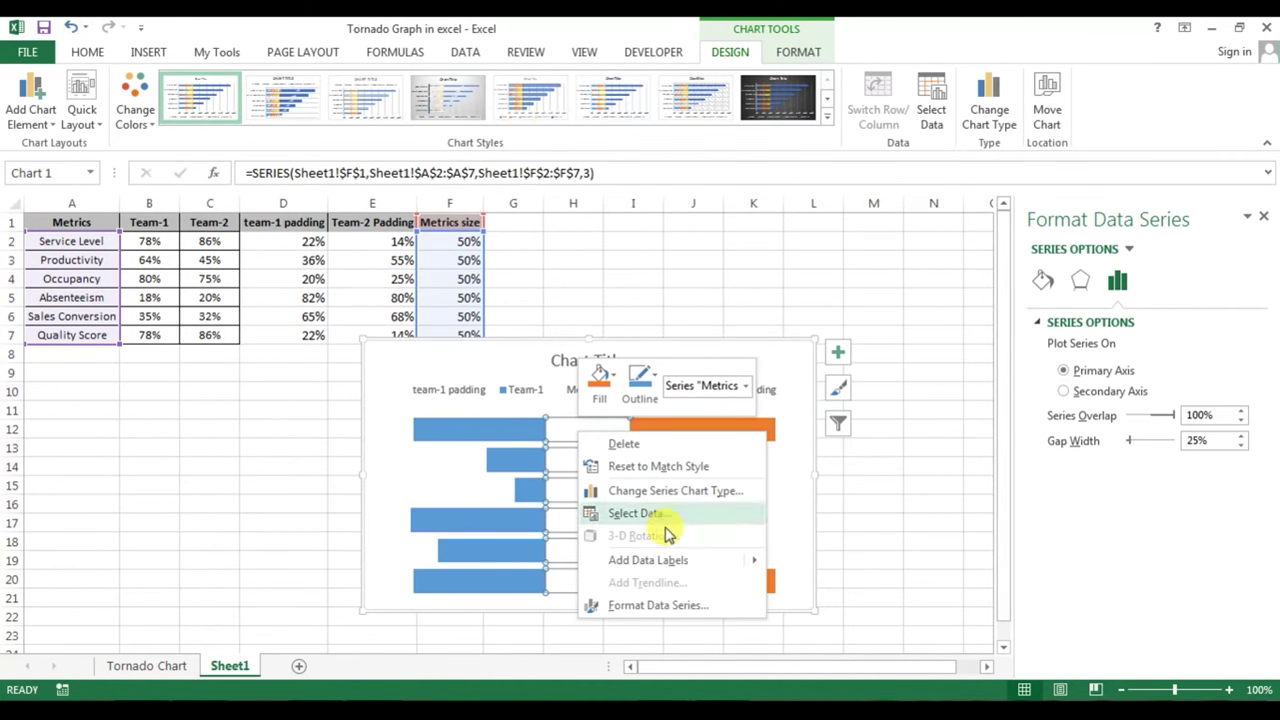
{"action": "left_click", "coordinate": [830, 561]}
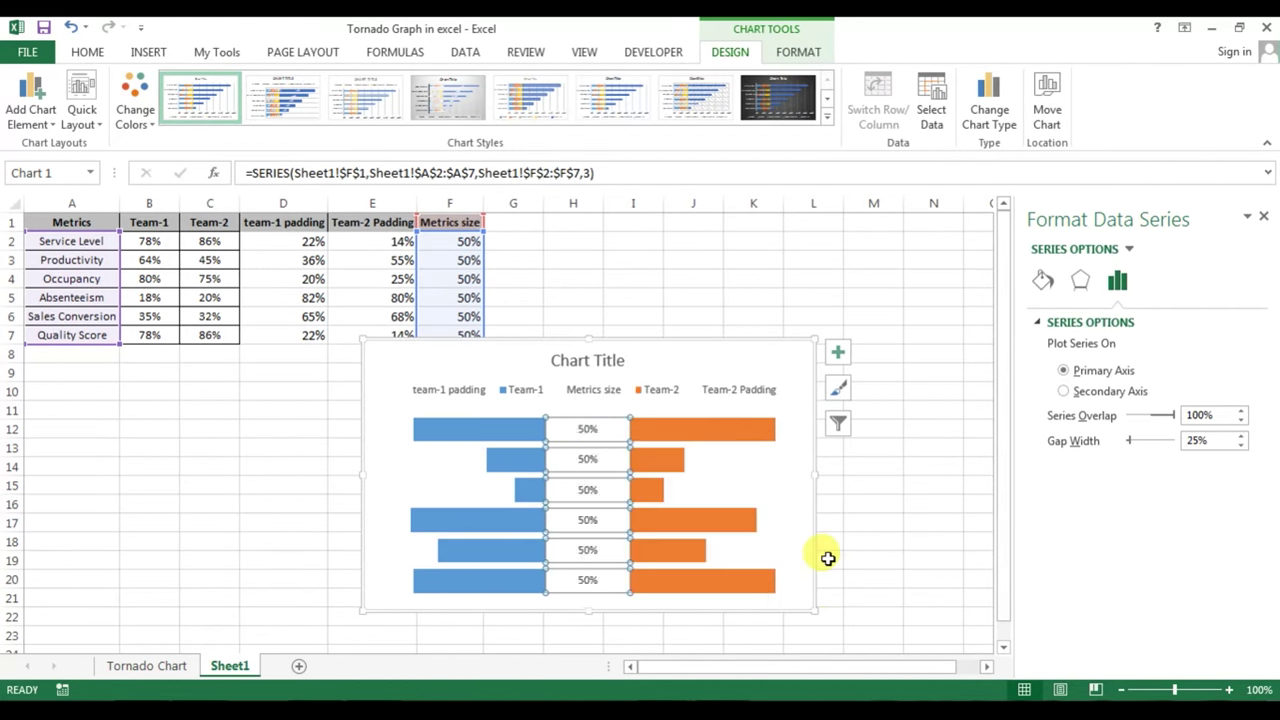
{"action": "left_click", "coordinate": [587, 429]}
{"action": "right_click", "coordinate": [587, 429]}
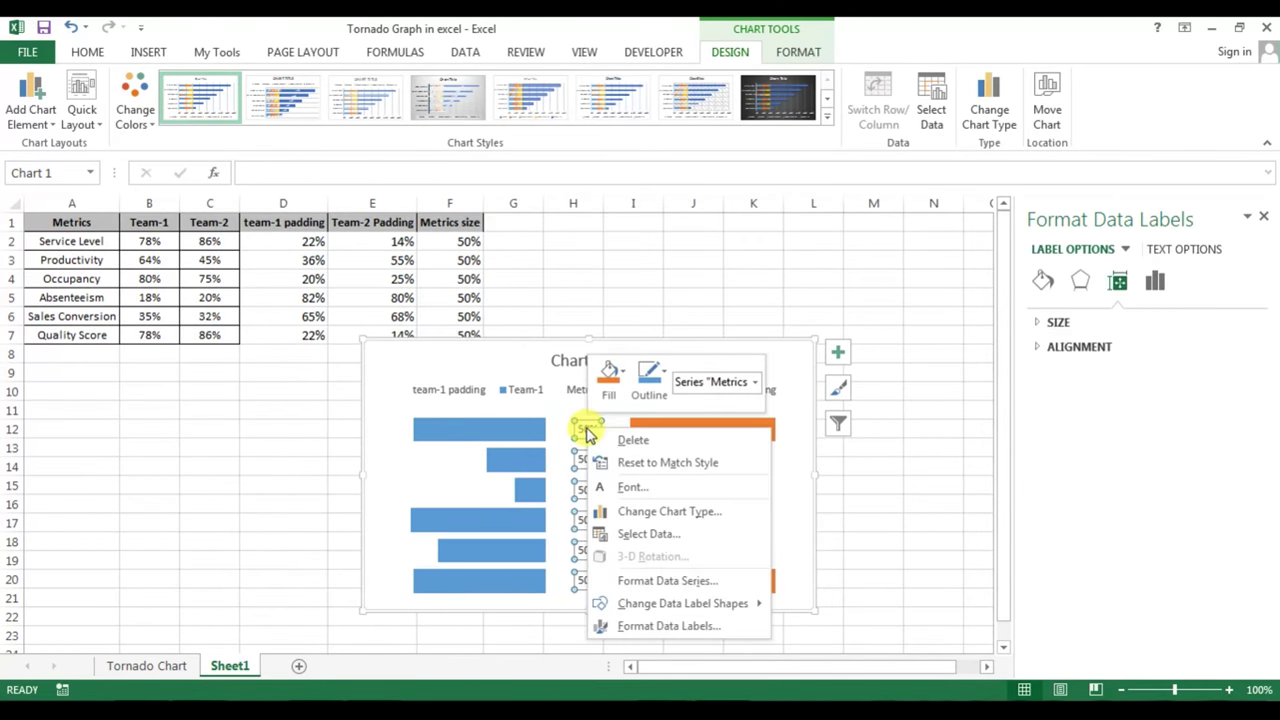
{"action": "left_click", "coordinate": [694, 633]}
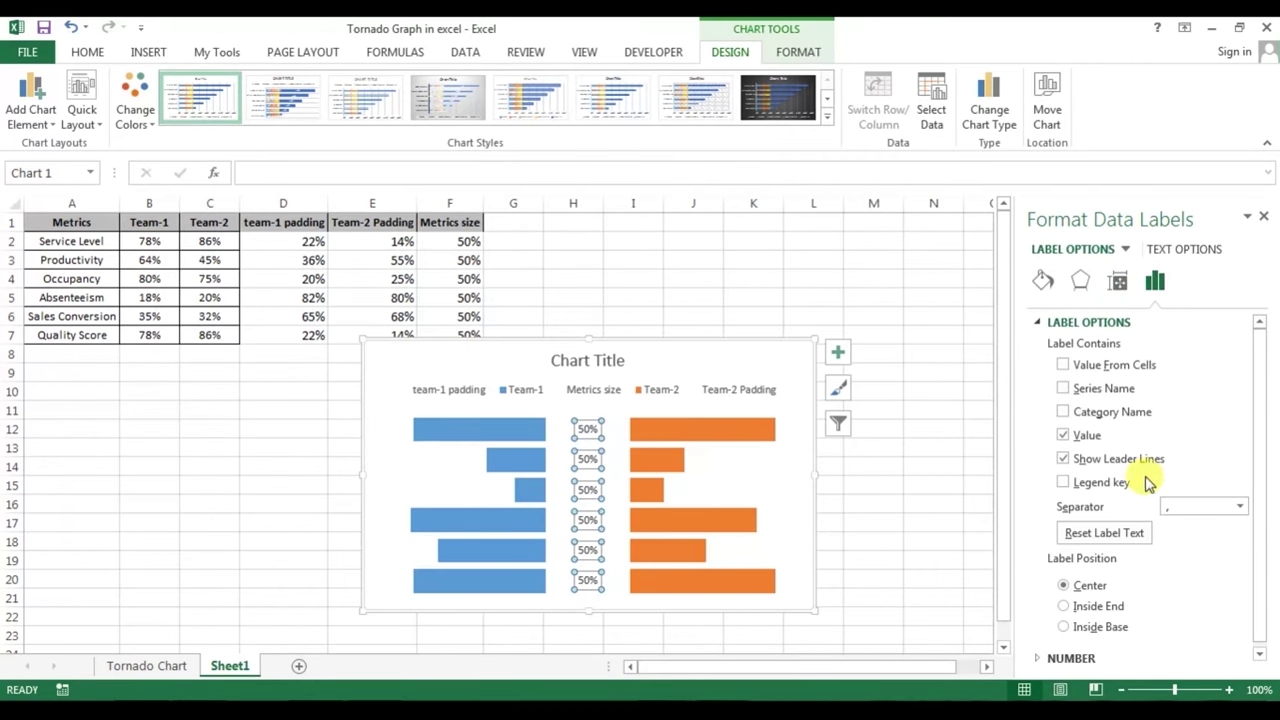
{"action": "left_click", "coordinate": [1063, 412]}
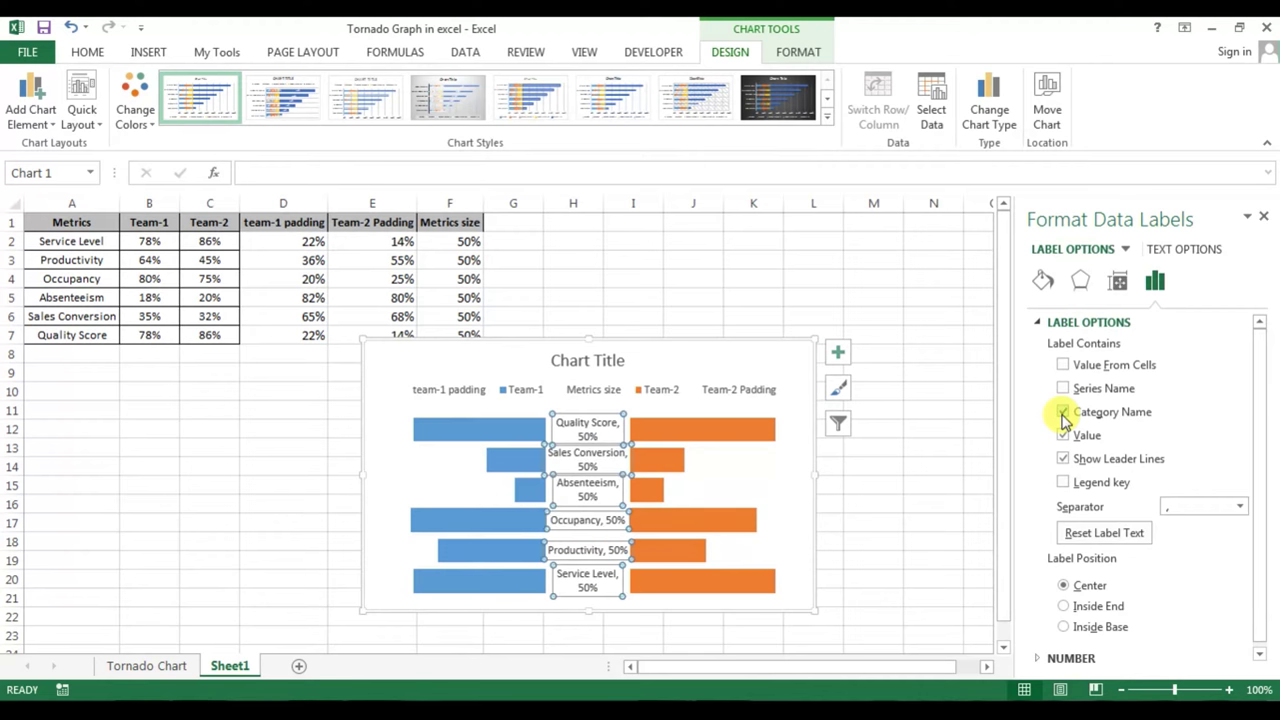
{"action": "left_click", "coordinate": [1063, 437]}
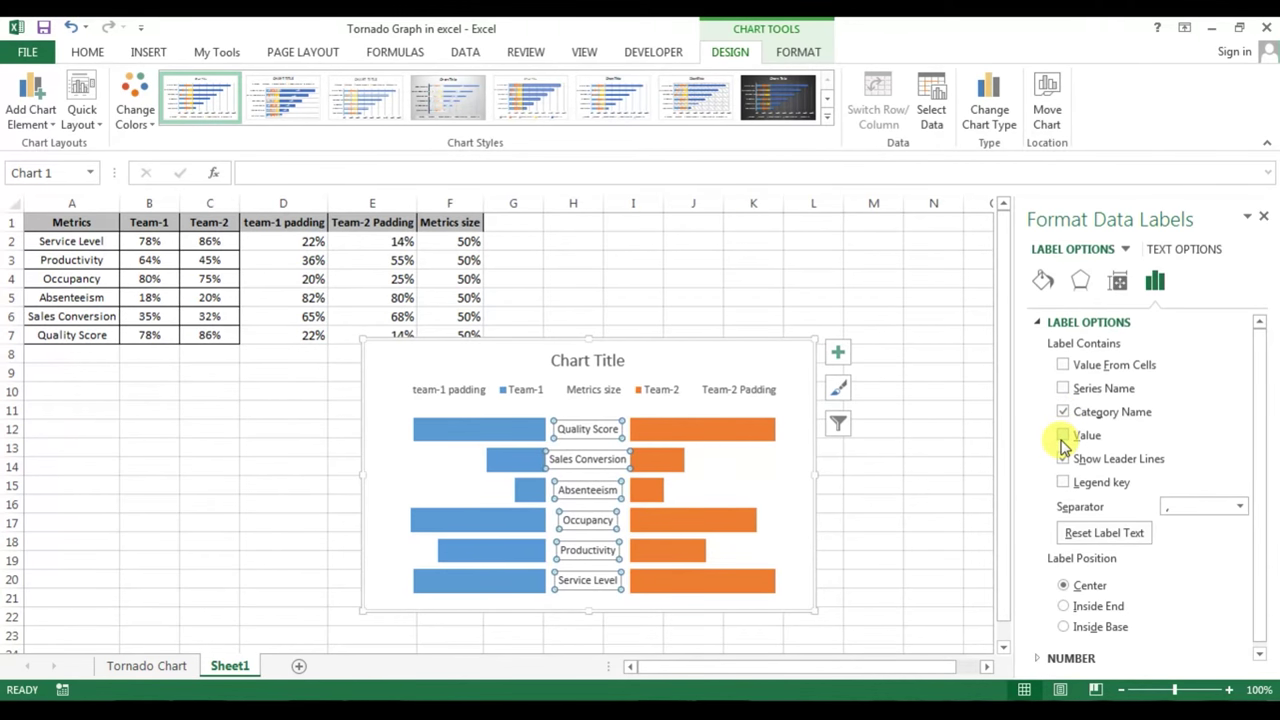
{"action": "left_click", "coordinate": [1265, 220]}
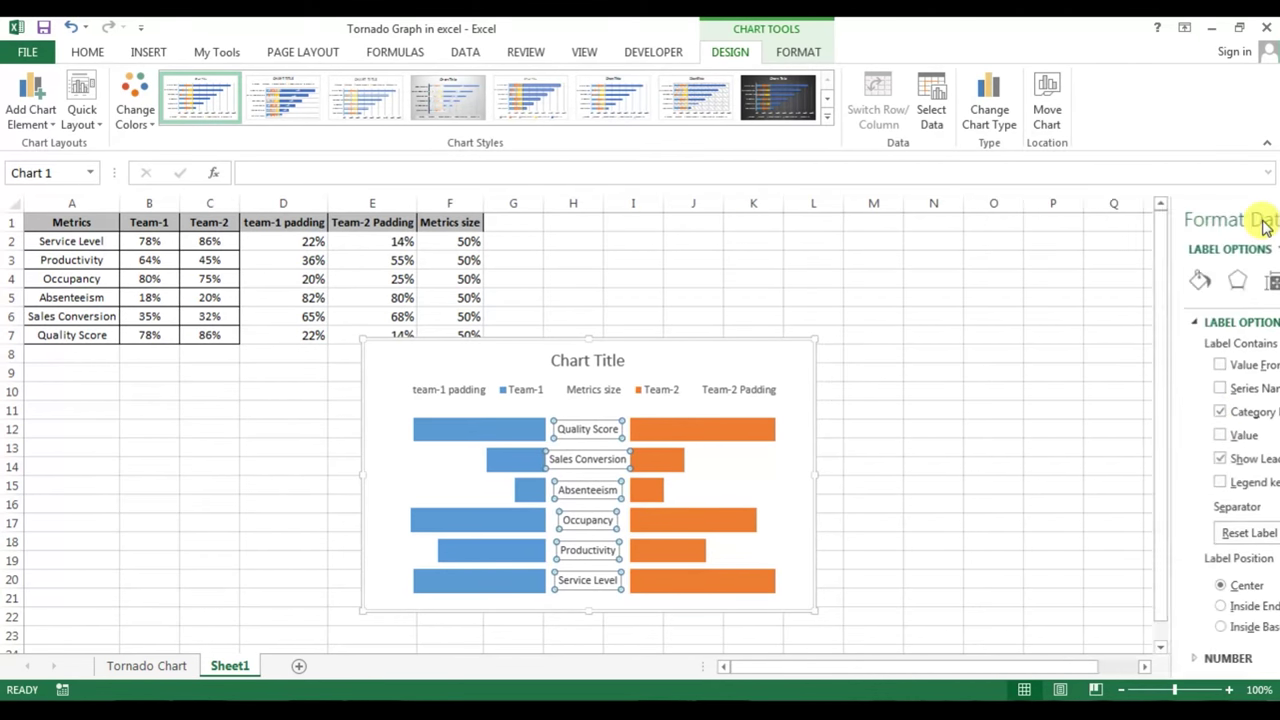
{"action": "left_click", "coordinate": [950, 446]}
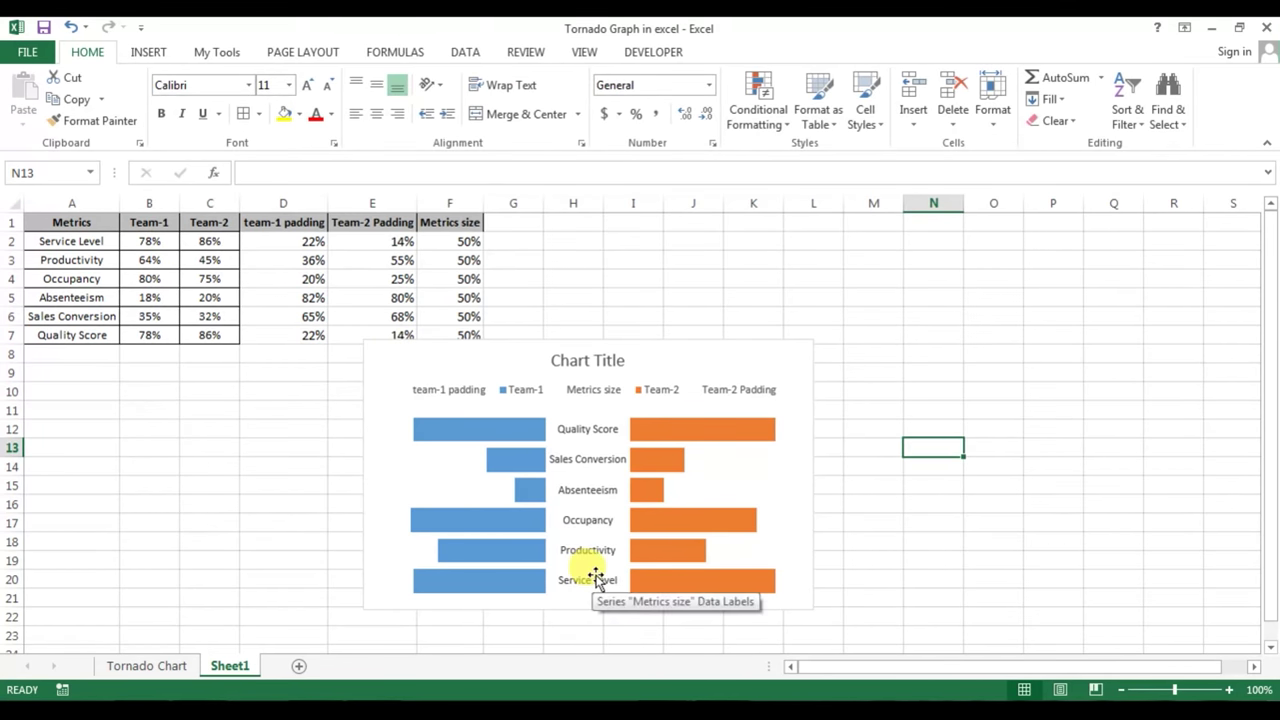
Add percentage data labels to the blue Team-1 bars and the orange Team-2 bars.
{"action": "left_click", "coordinate": [503, 437]}
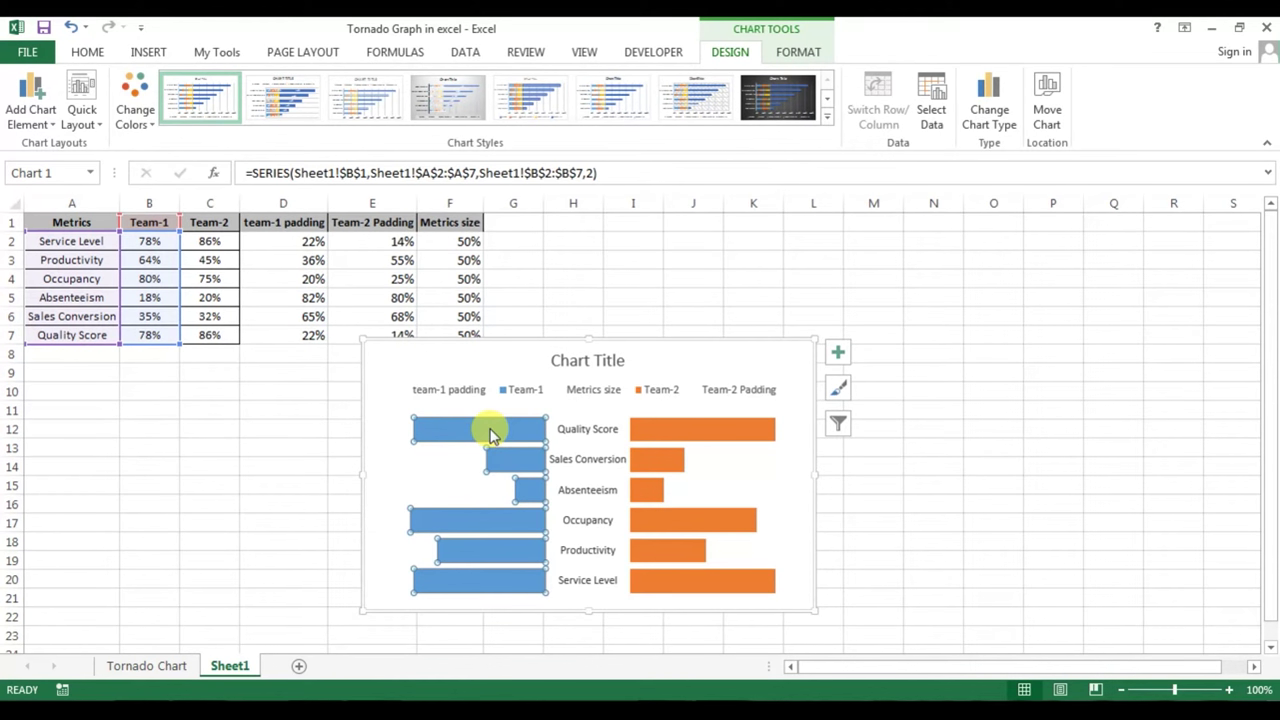
{"action": "right_click", "coordinate": [490, 435]}
{"action": "mouse_move", "coordinate": [561, 557]}
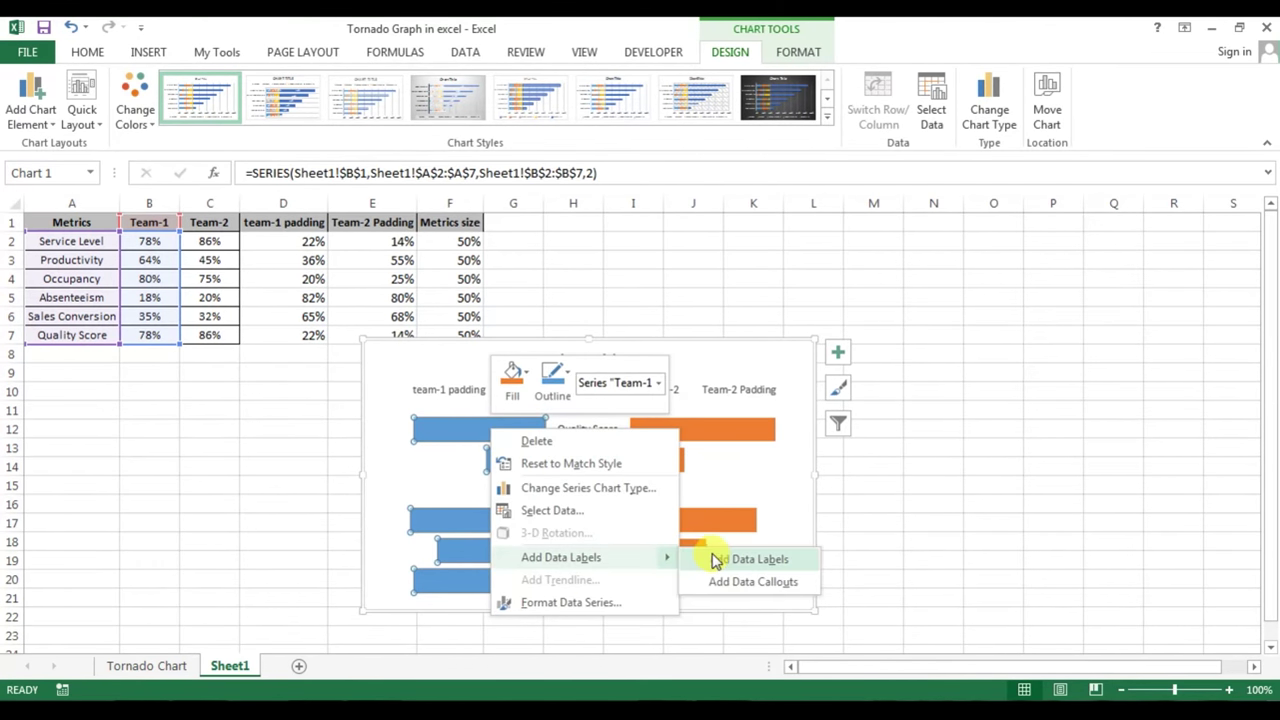
{"action": "left_click", "coordinate": [716, 560]}
{"action": "left_click", "coordinate": [678, 425]}
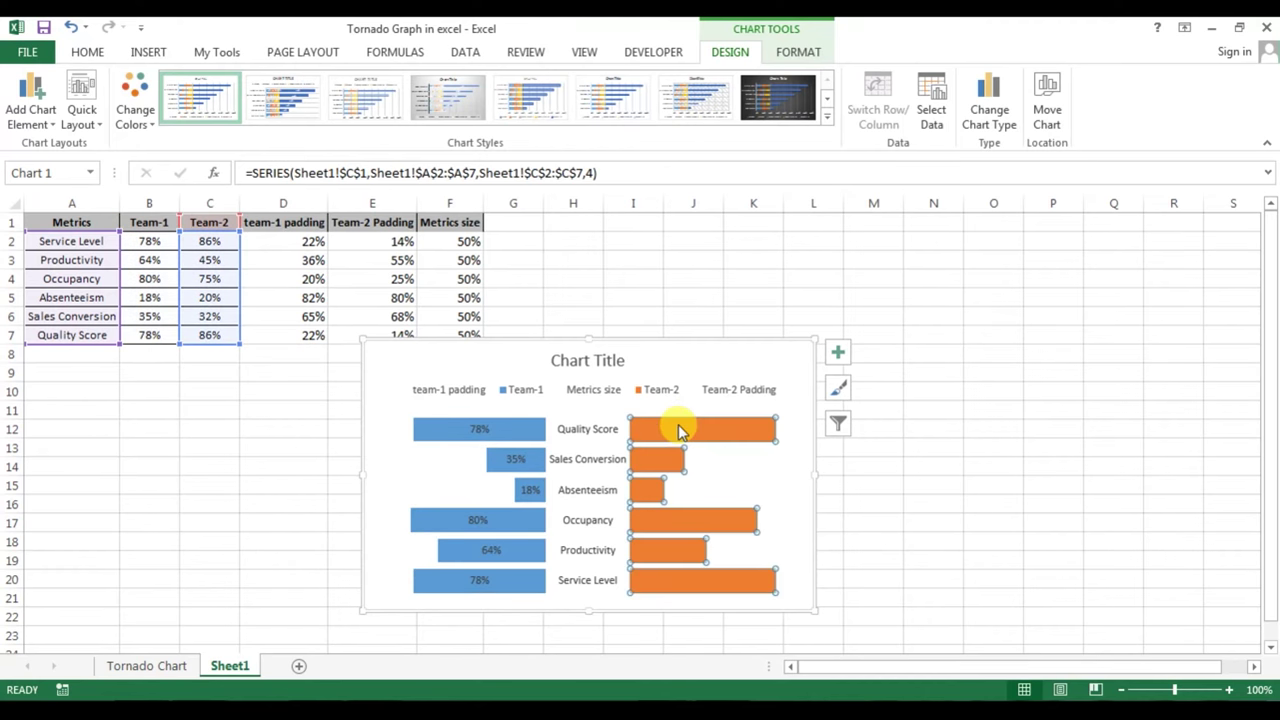
{"action": "right_click", "coordinate": [678, 430]}
{"action": "mouse_move", "coordinate": [750, 553]}
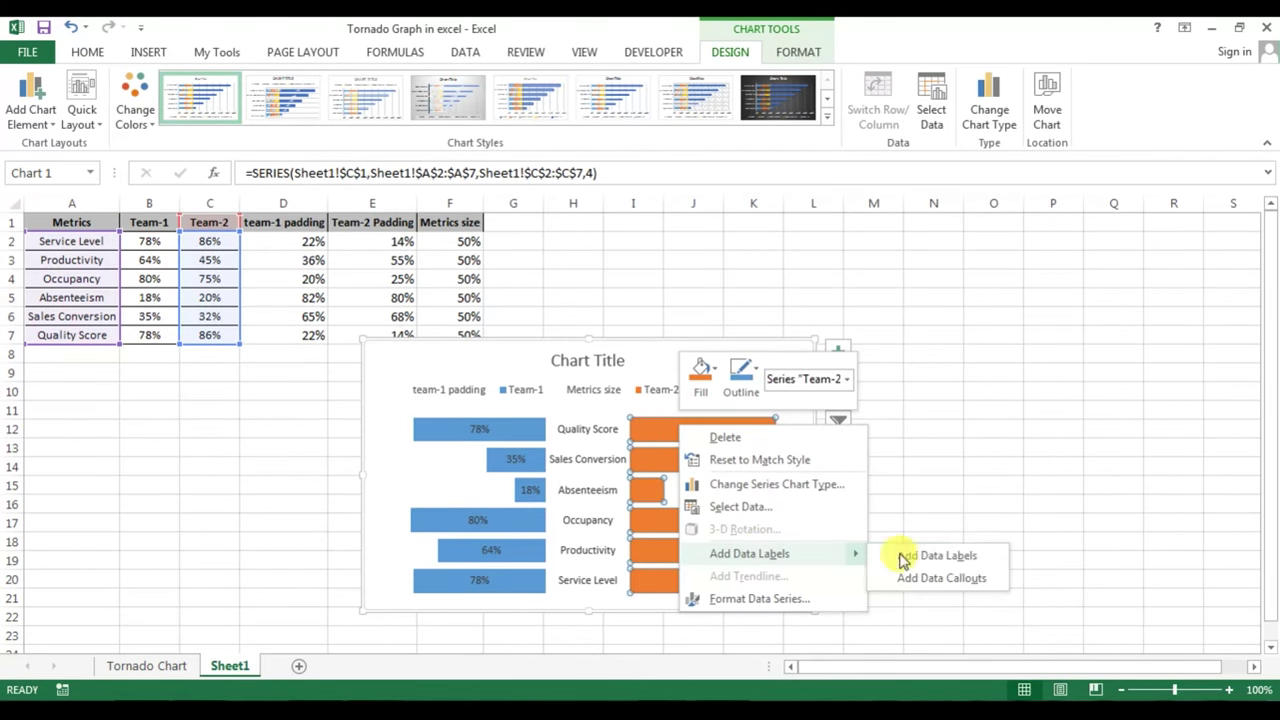
{"action": "left_click", "coordinate": [903, 558]}
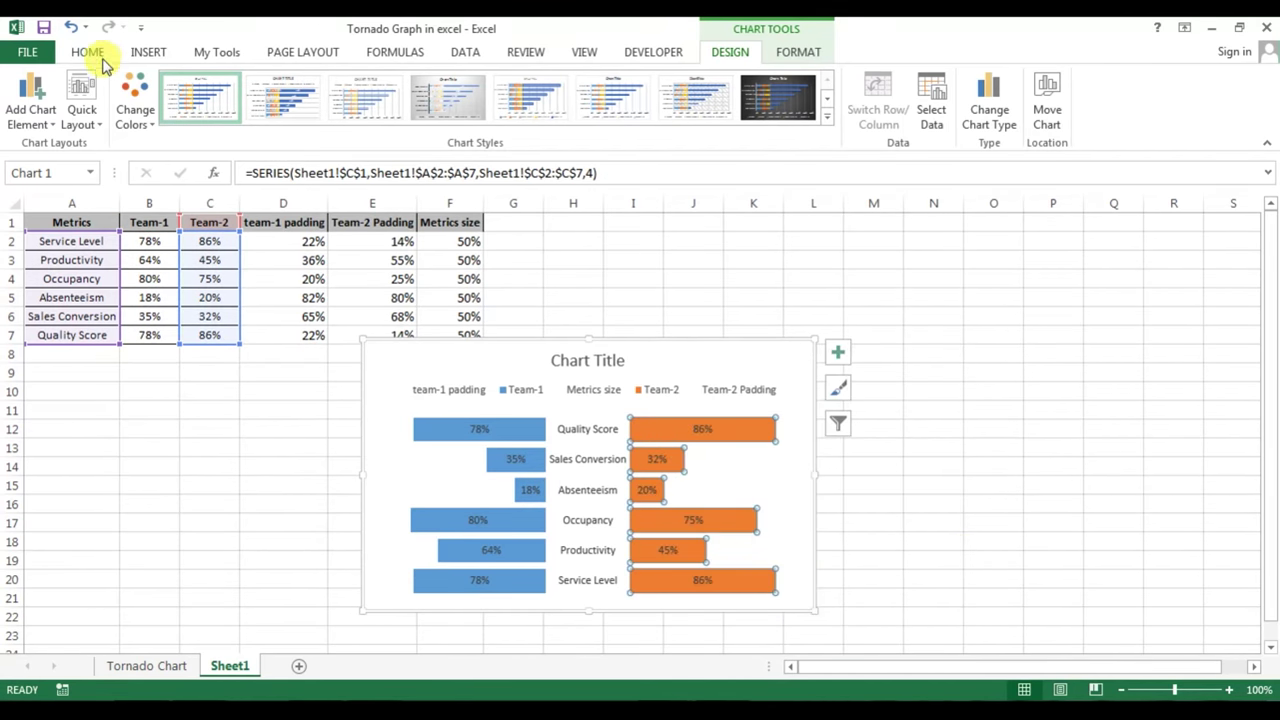
{"action": "left_click", "coordinate": [748, 343]}
Change the Team-2 percentage labels' font colour to white.
{"action": "left_click", "coordinate": [703, 432]}
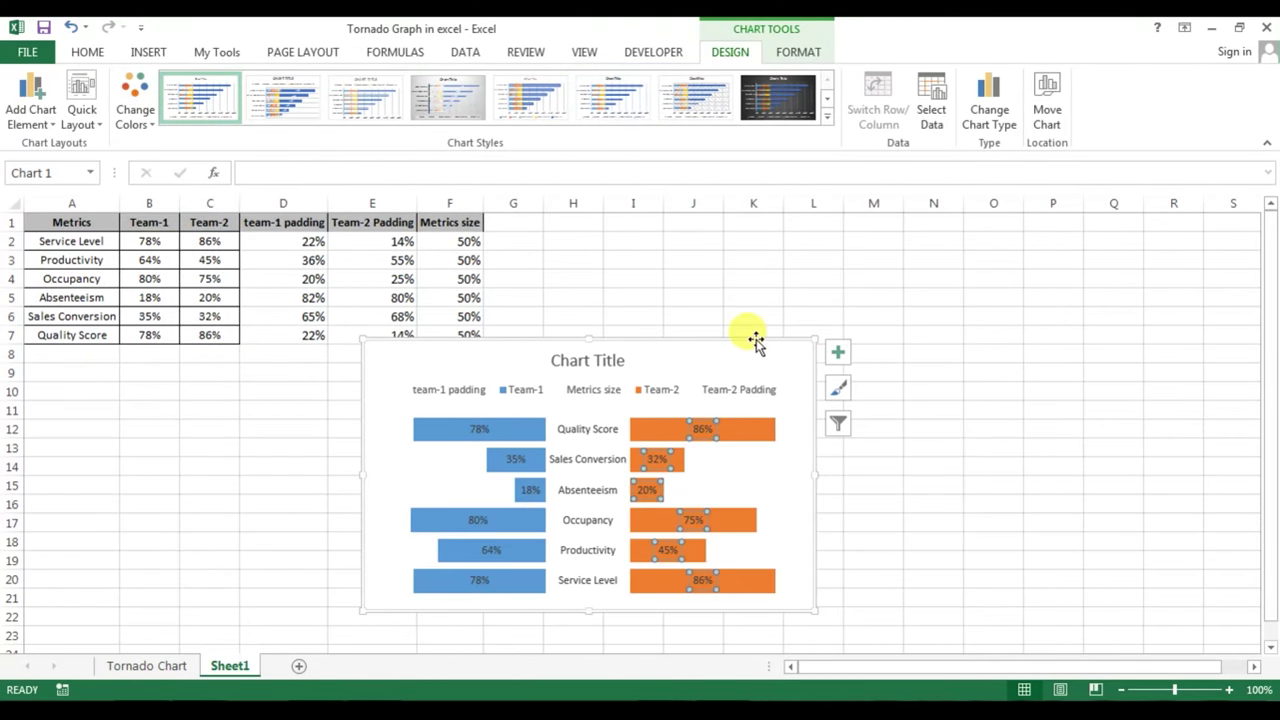
{"action": "left_click", "coordinate": [90, 52]}
{"action": "left_click", "coordinate": [334, 115]}
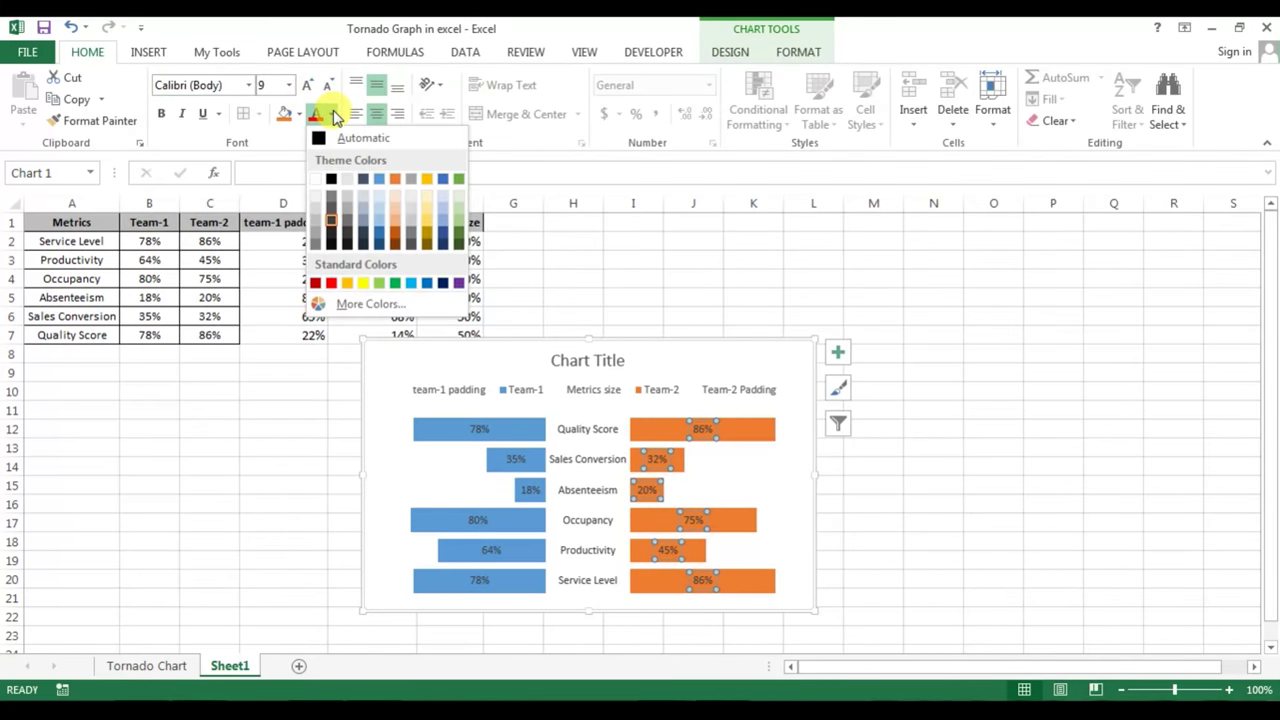
{"action": "left_click", "coordinate": [315, 178]}
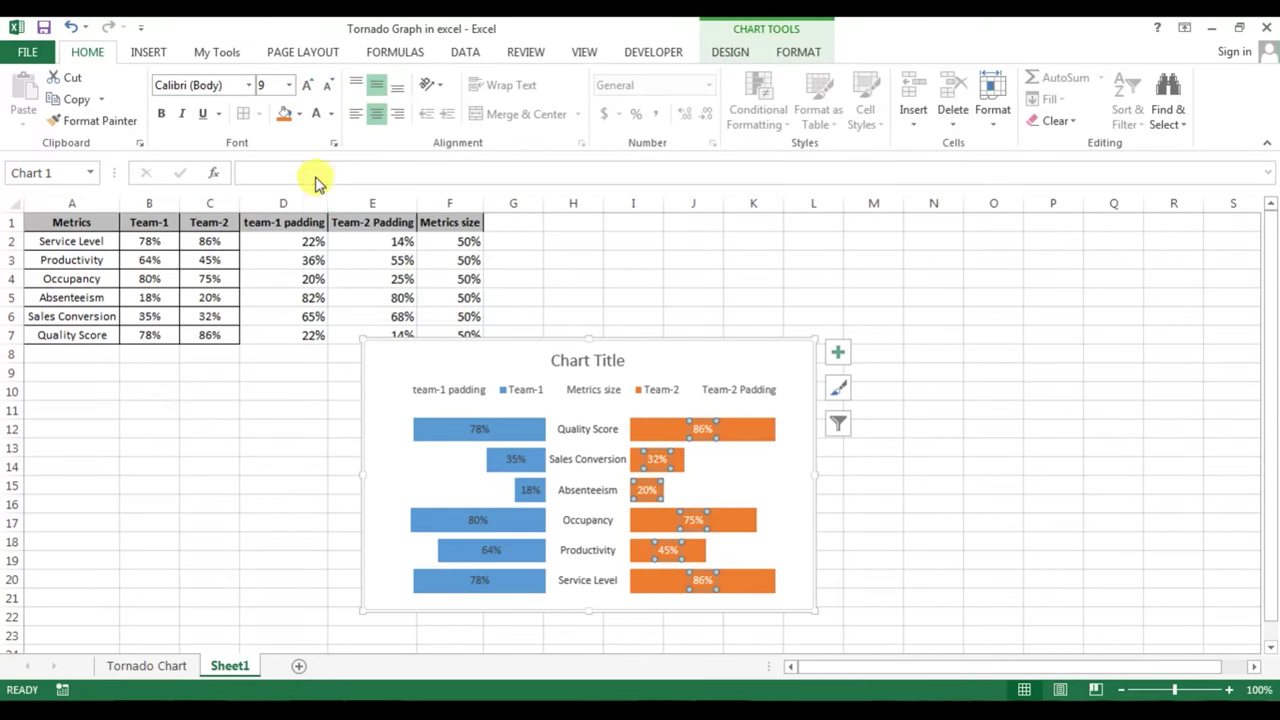
Make the Team-1 and Team-2 percentage labels bold.
{"action": "left_click", "coordinate": [475, 425]}
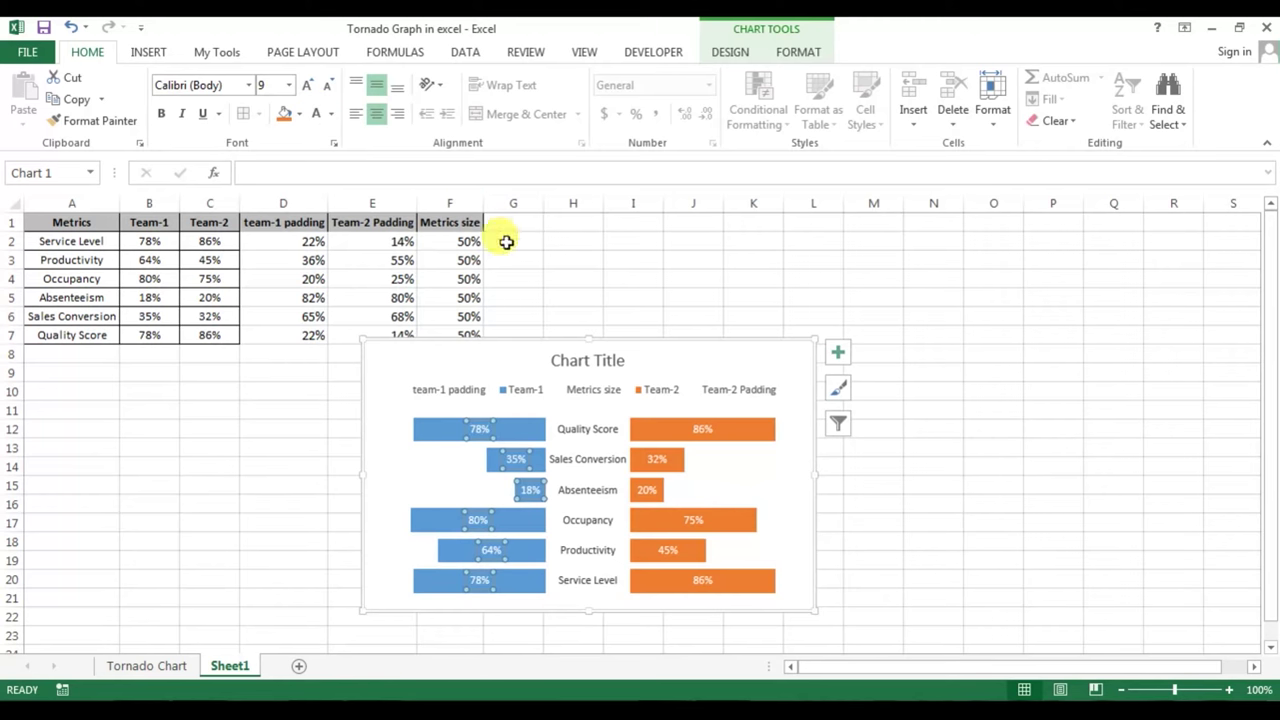
{"action": "left_click", "coordinate": [161, 113]}
{"action": "left_click", "coordinate": [692, 430]}
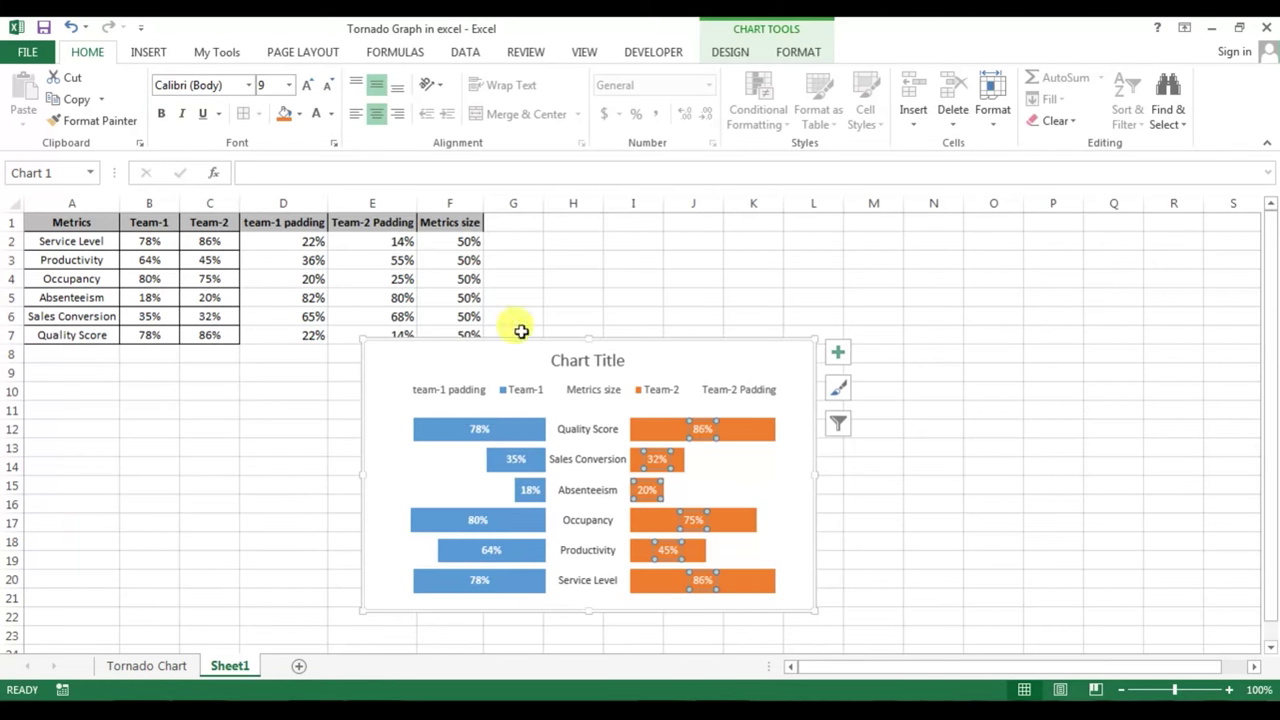
{"action": "left_click", "coordinate": [161, 113]}
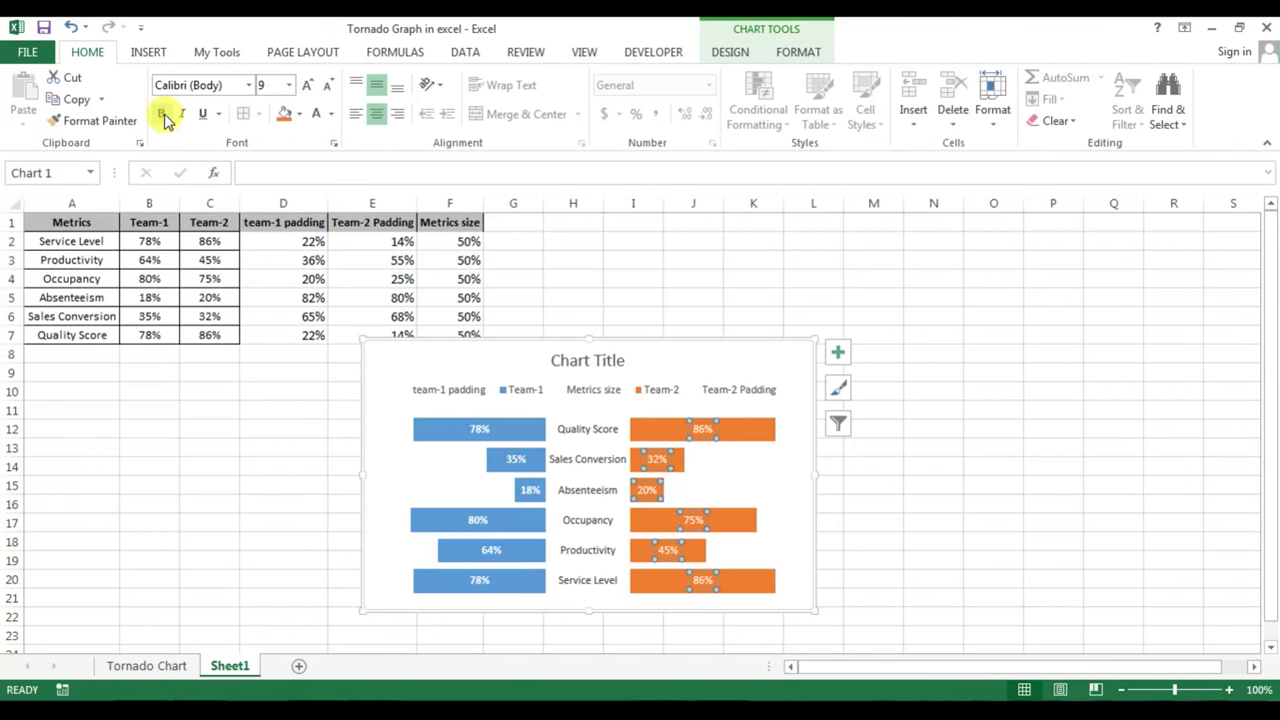
Place the Team-2 and Team-1 percentage labels at the Inside End of their bars.
{"action": "right_click", "coordinate": [704, 430]}
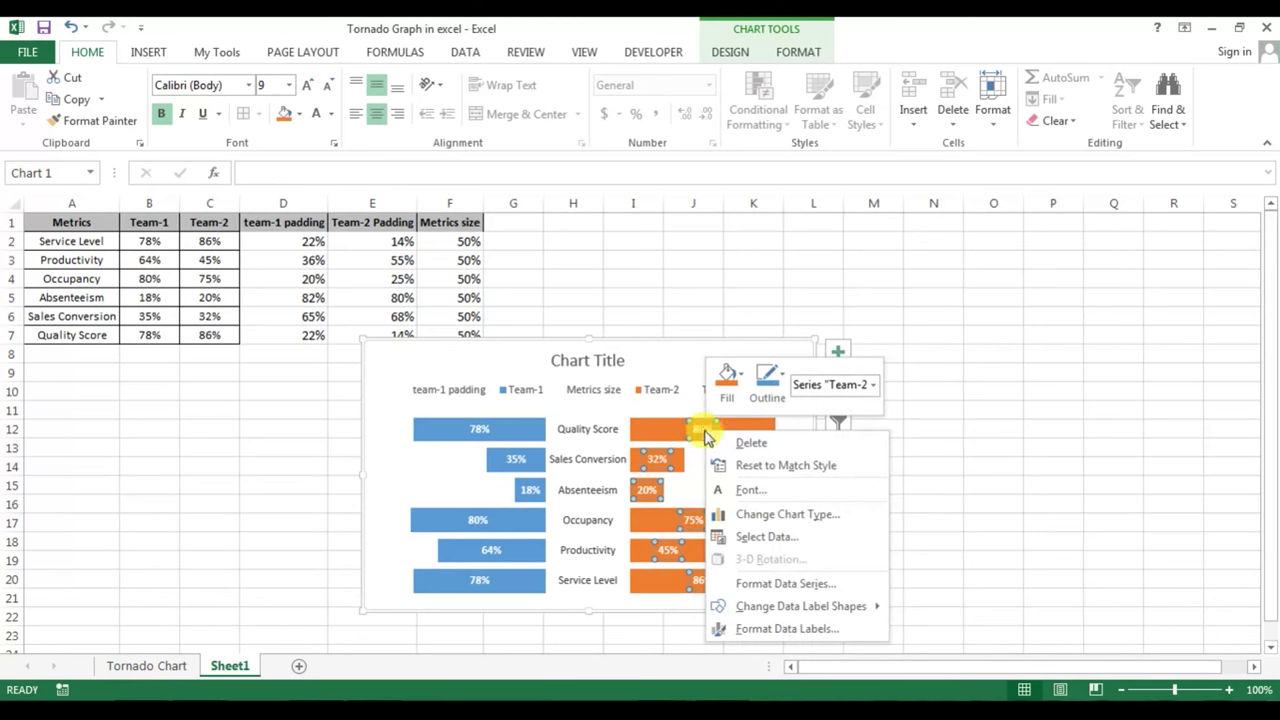
{"action": "left_click", "coordinate": [815, 630]}
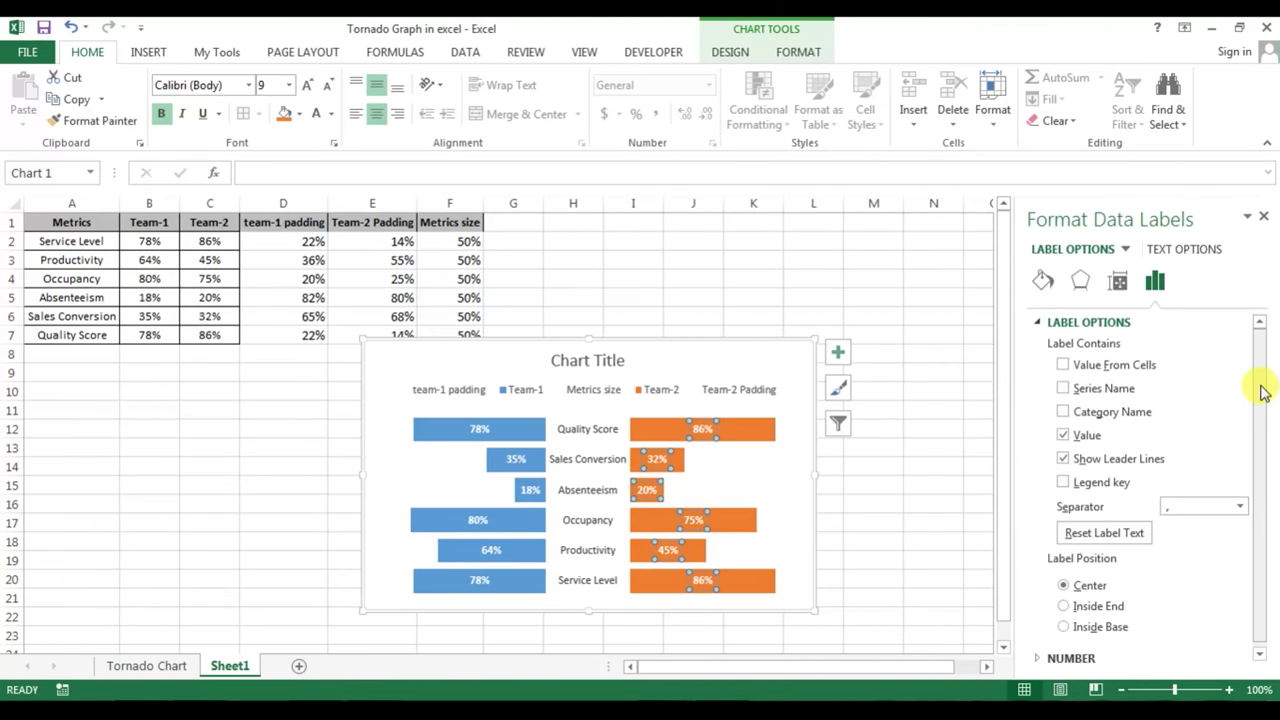
{"action": "left_click_drag", "start_coordinate": [1262, 392], "coordinate": [1260, 517]}
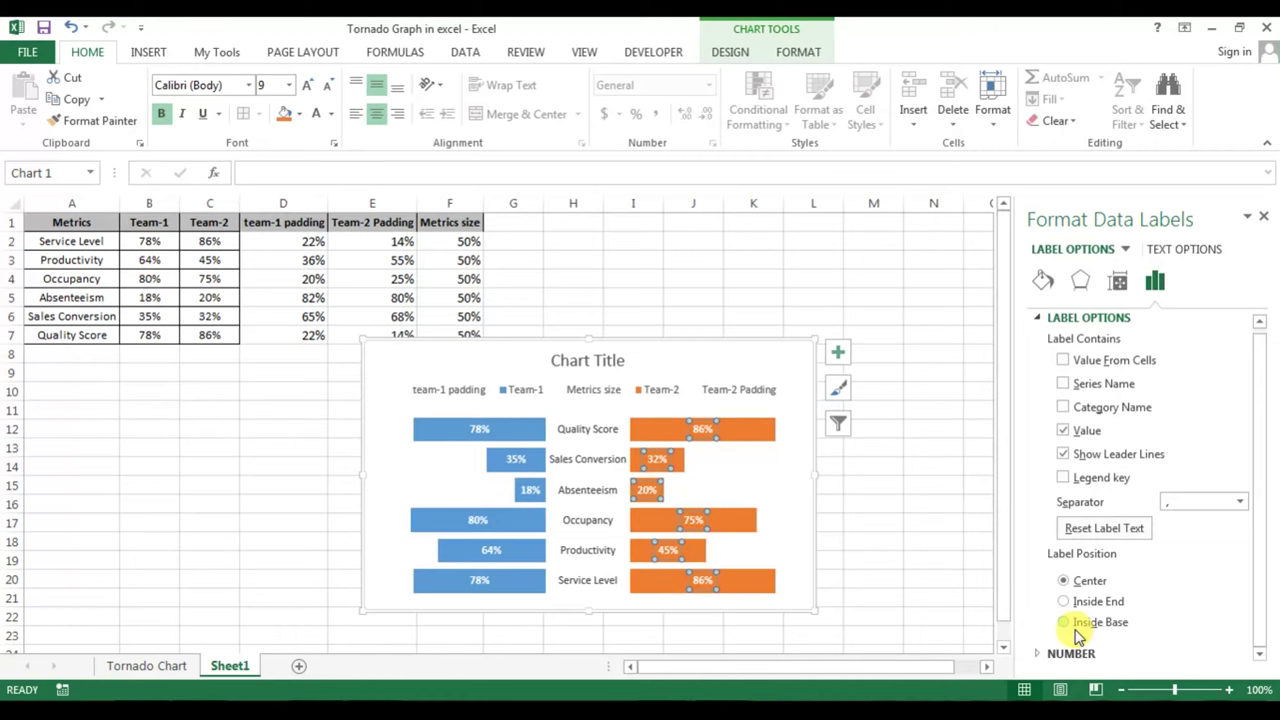
{"action": "left_click", "coordinate": [1064, 601]}
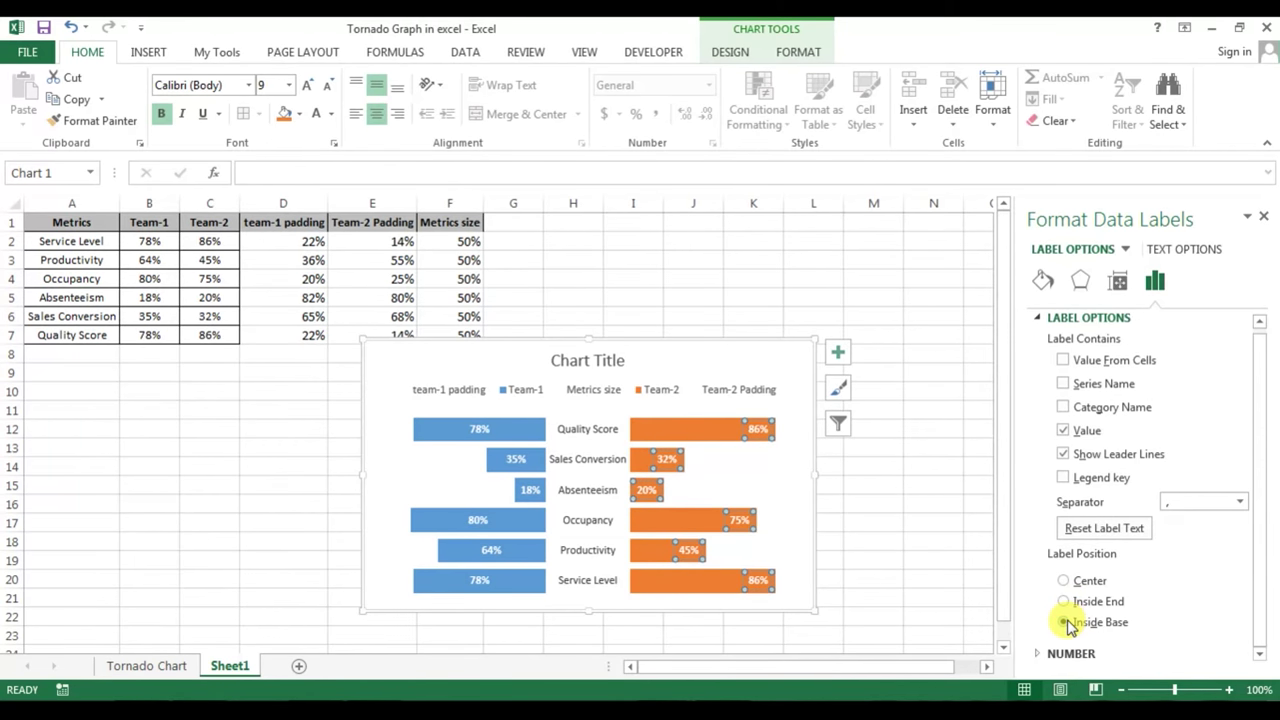
{"action": "left_click", "coordinate": [505, 461]}
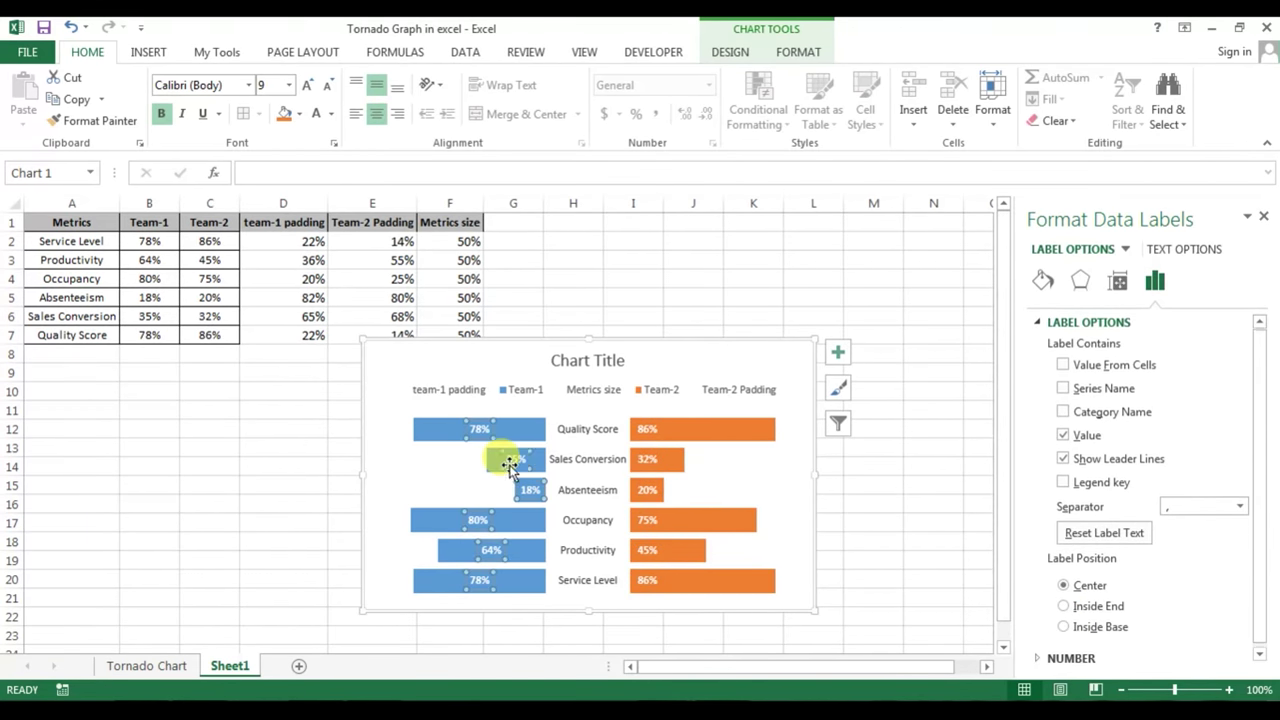
{"action": "left_click", "coordinate": [1084, 622]}
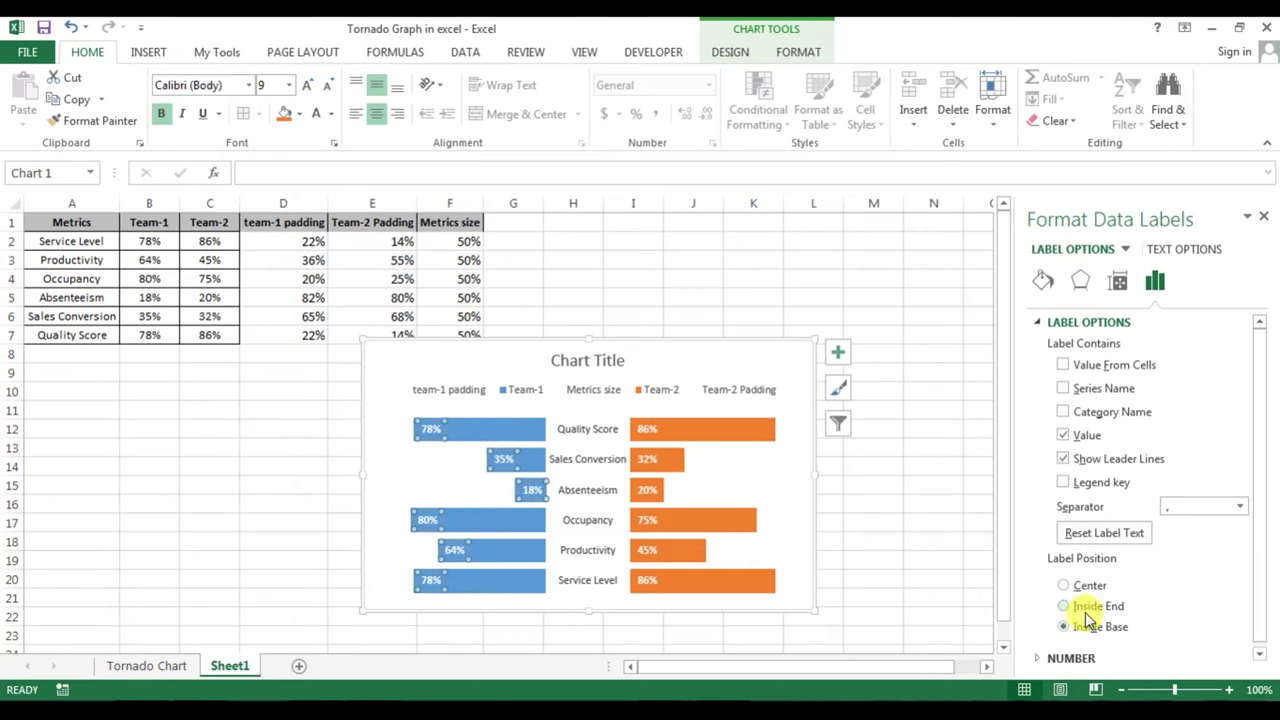
{"action": "left_click", "coordinate": [1086, 607]}
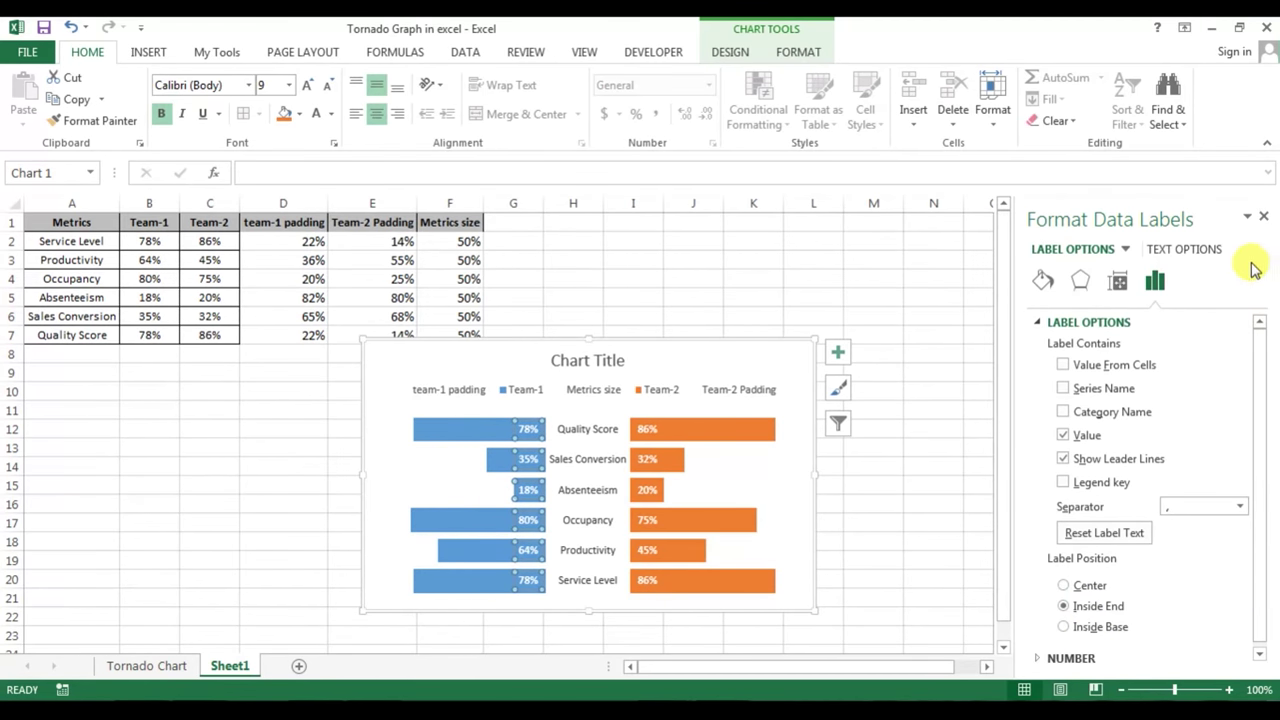
{"action": "left_click", "coordinate": [1263, 216]}
{"action": "left_click", "coordinate": [752, 430]}
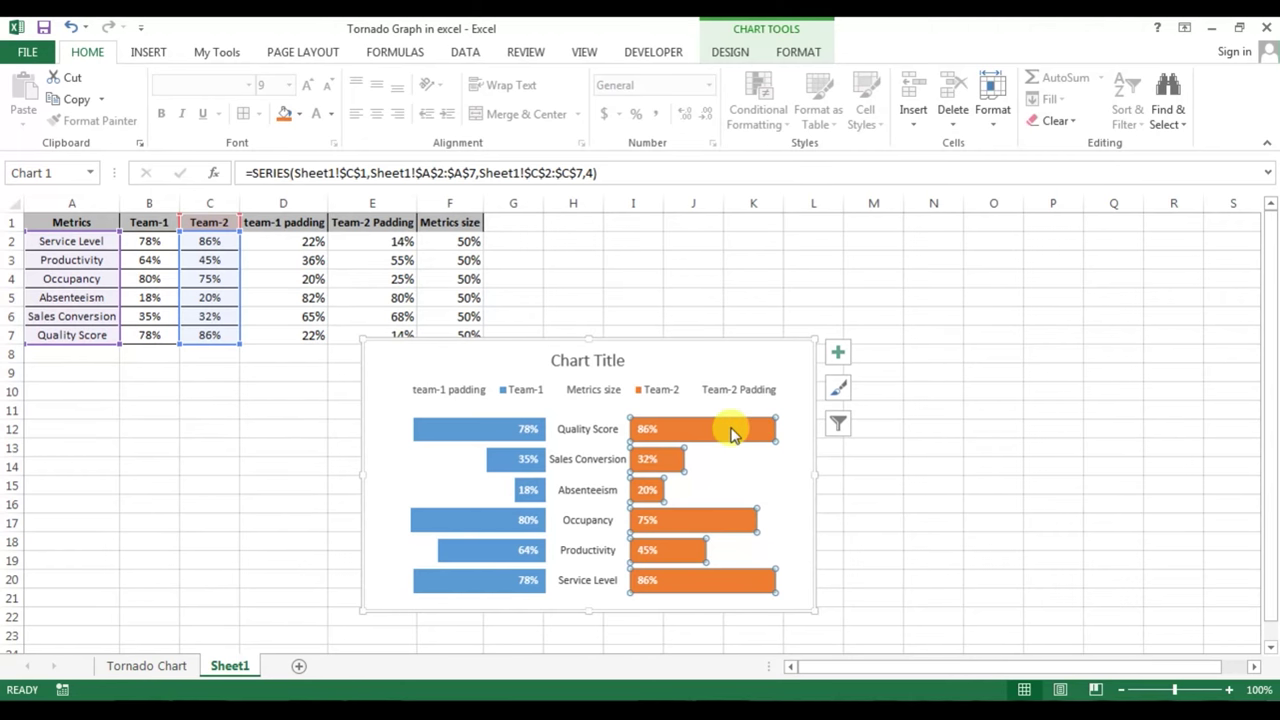
Apply an Offset Diagonal Bottom Right outer shadow to the Team-2 and Team-1 bars.
{"action": "left_click", "coordinate": [815, 52]}
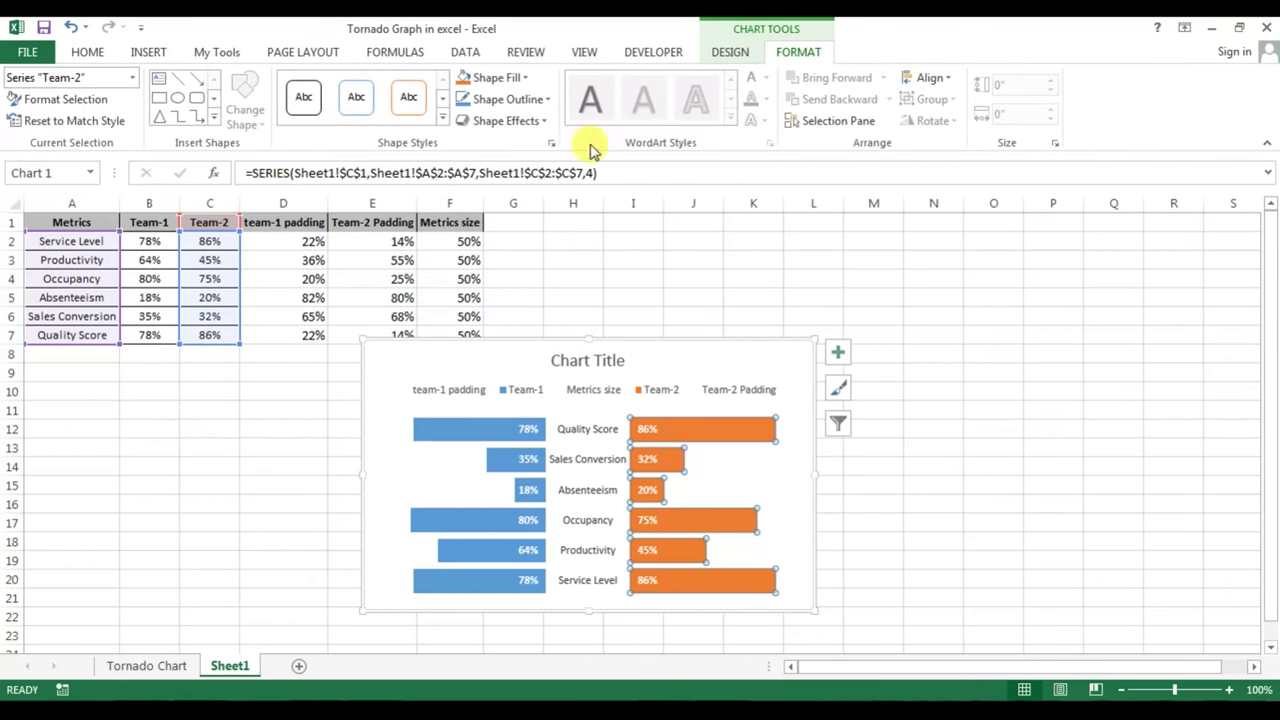
{"action": "left_click", "coordinate": [540, 122]}
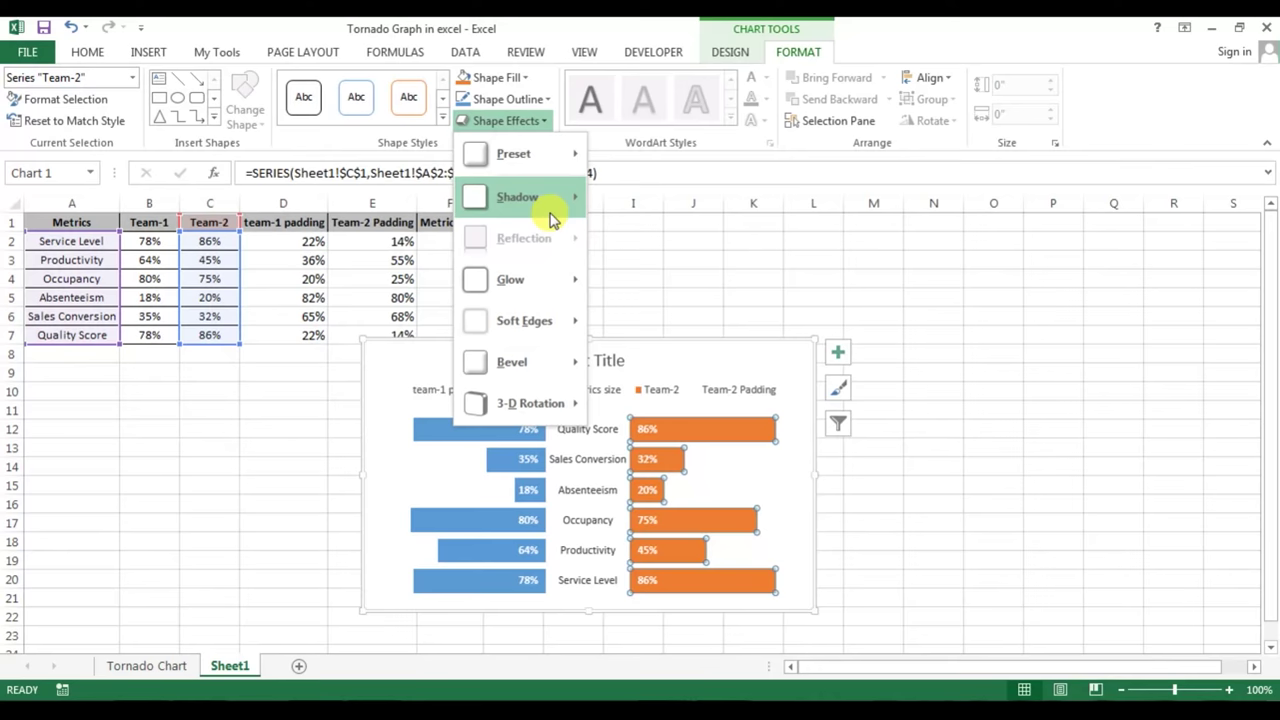
{"action": "mouse_move", "coordinate": [517, 197]}
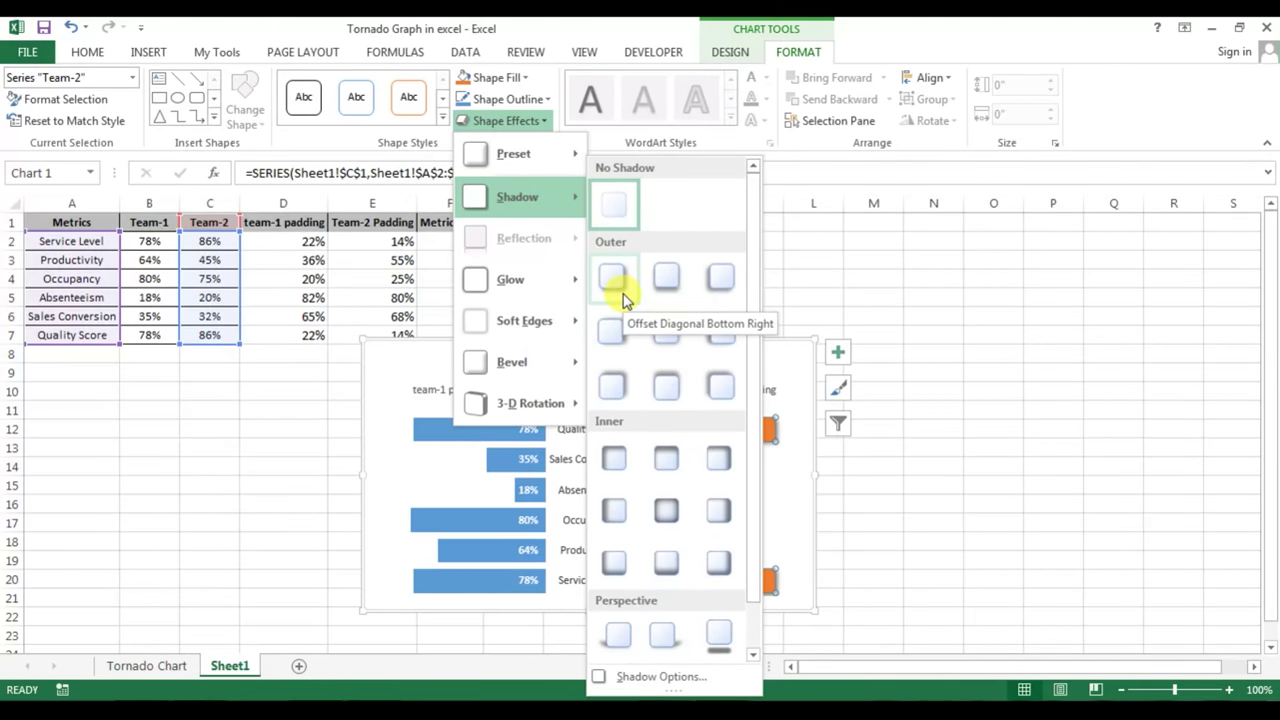
{"action": "left_click", "coordinate": [620, 290]}
{"action": "left_click", "coordinate": [485, 426]}
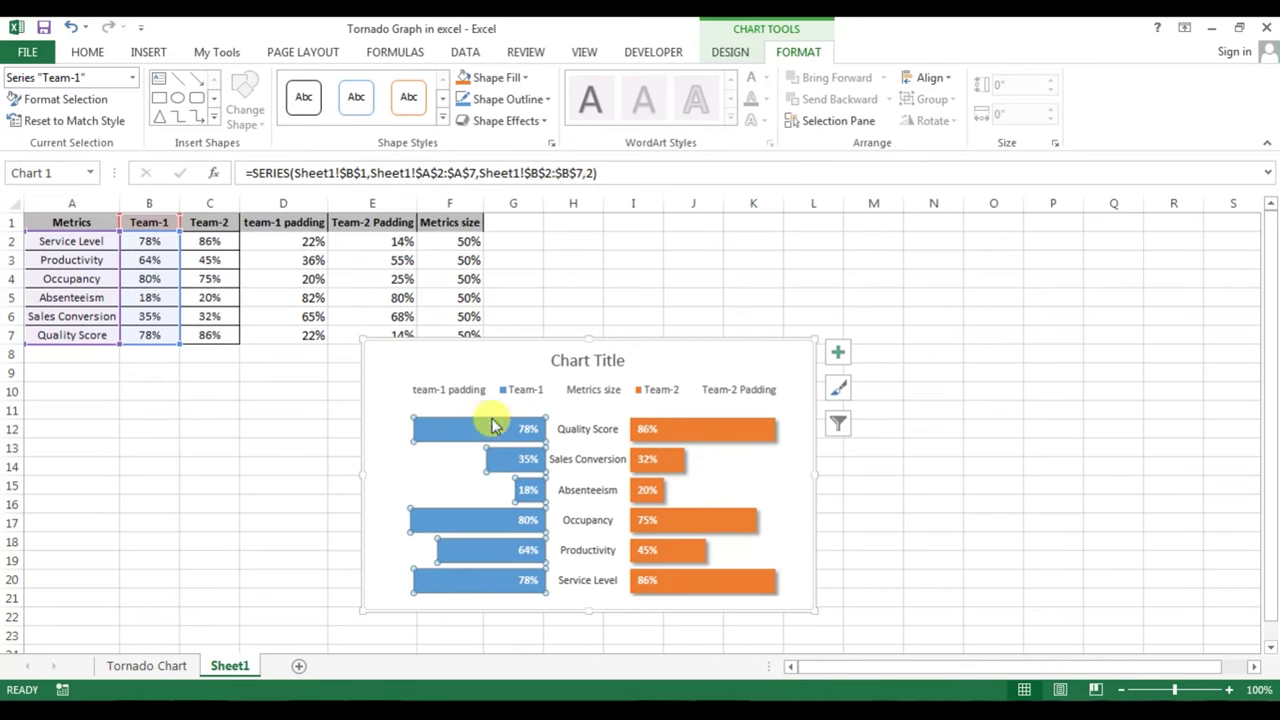
{"action": "left_click", "coordinate": [518, 127]}
{"action": "mouse_move", "coordinate": [517, 197]}
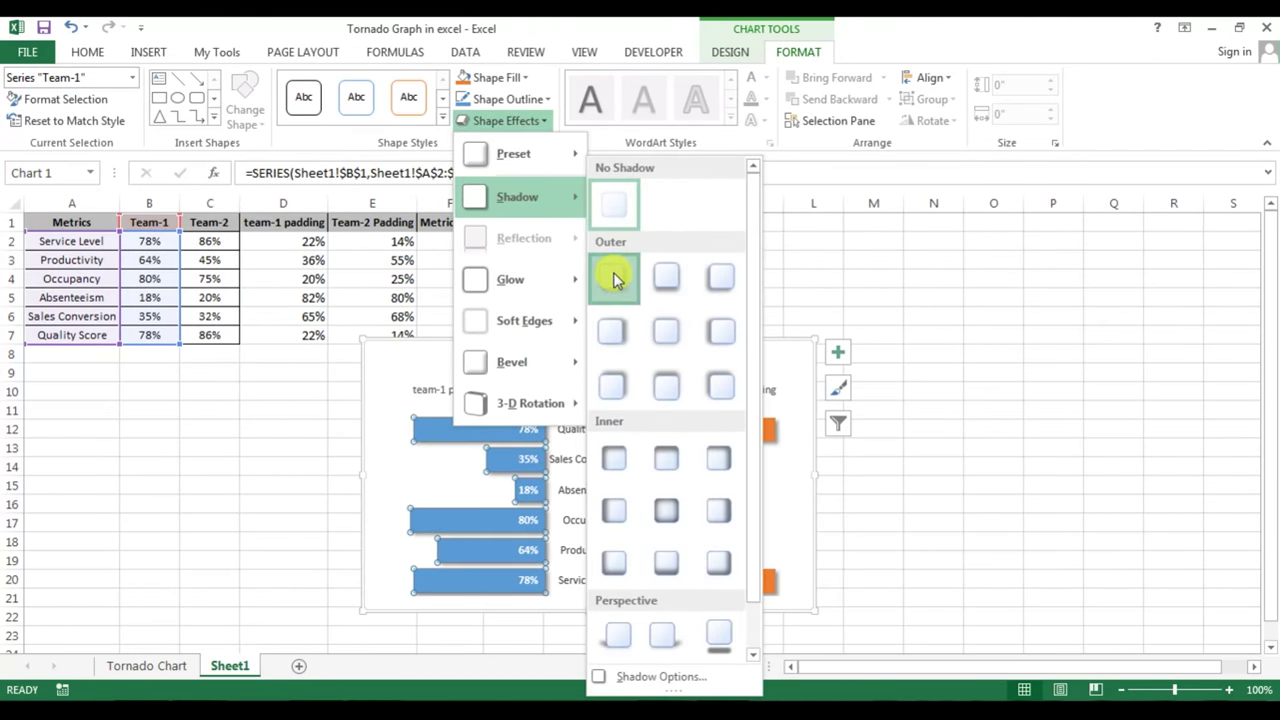
{"action": "left_click", "coordinate": [614, 280]}
{"action": "left_click", "coordinate": [940, 408]}
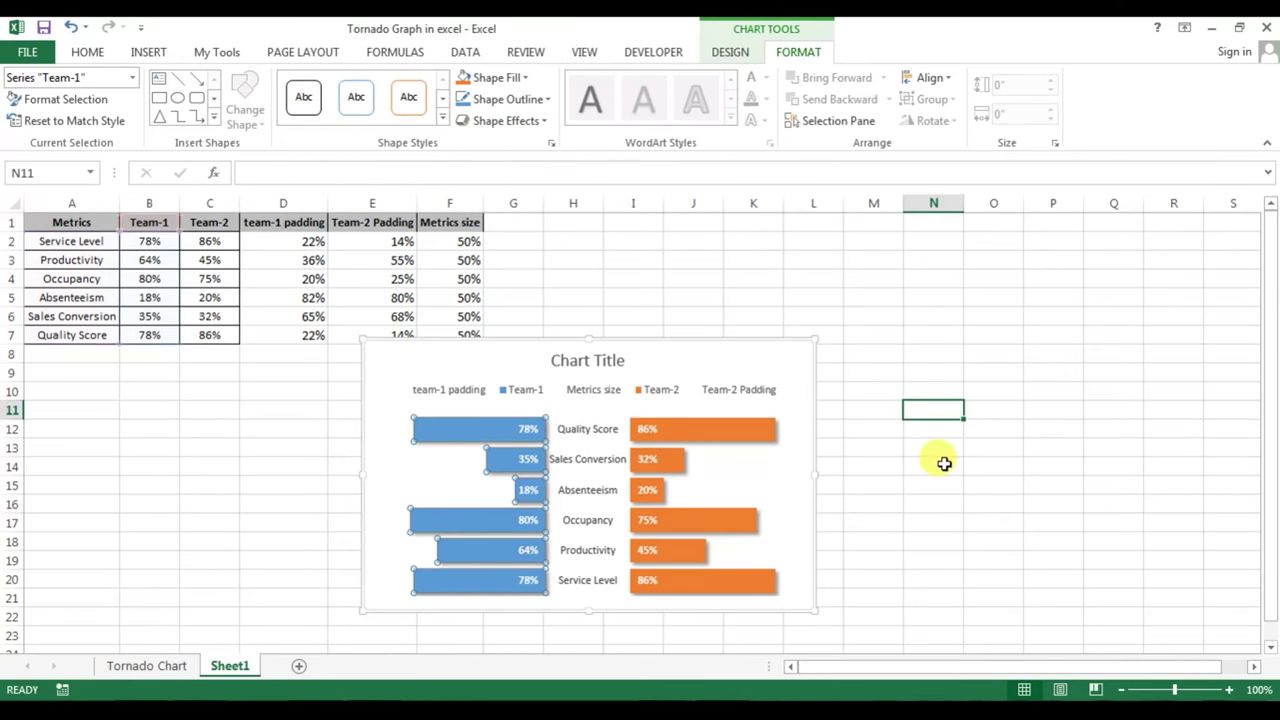
{"action": "left_click", "coordinate": [808, 362]}
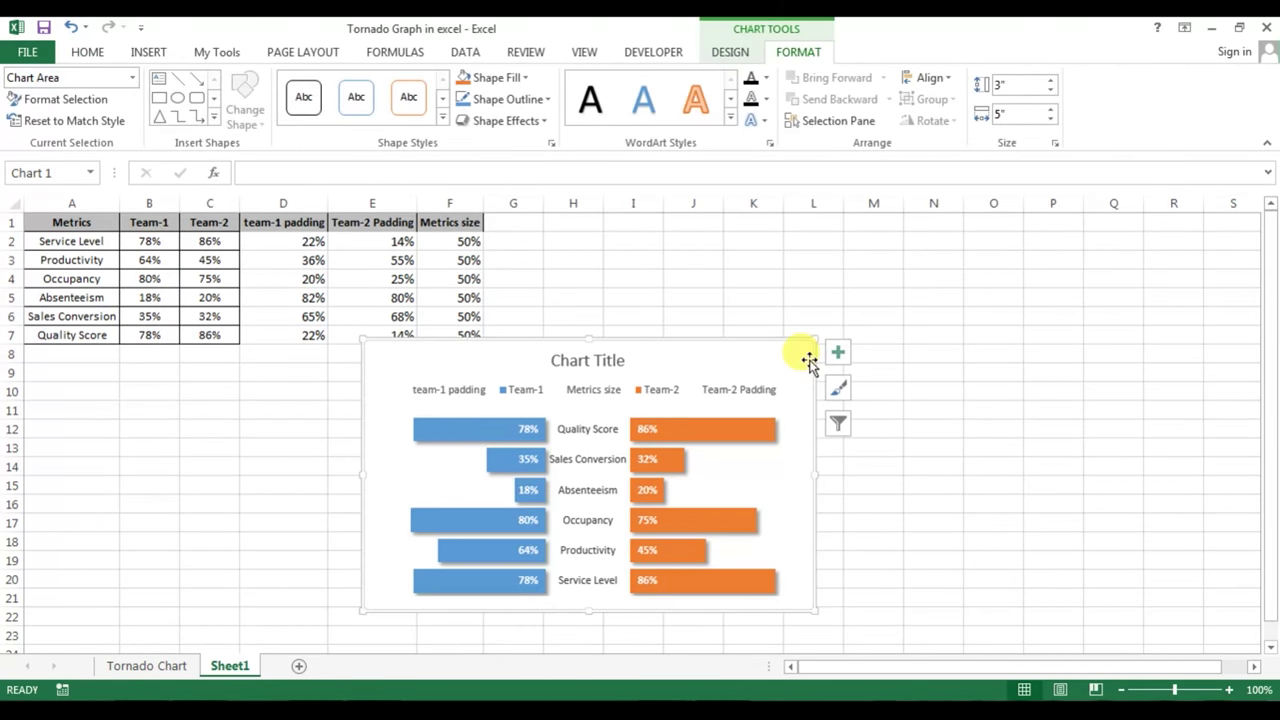
Apply the Intense Effect – Black, Dark 1 shape style to the chart and drag it right.
{"action": "left_click", "coordinate": [445, 119]}
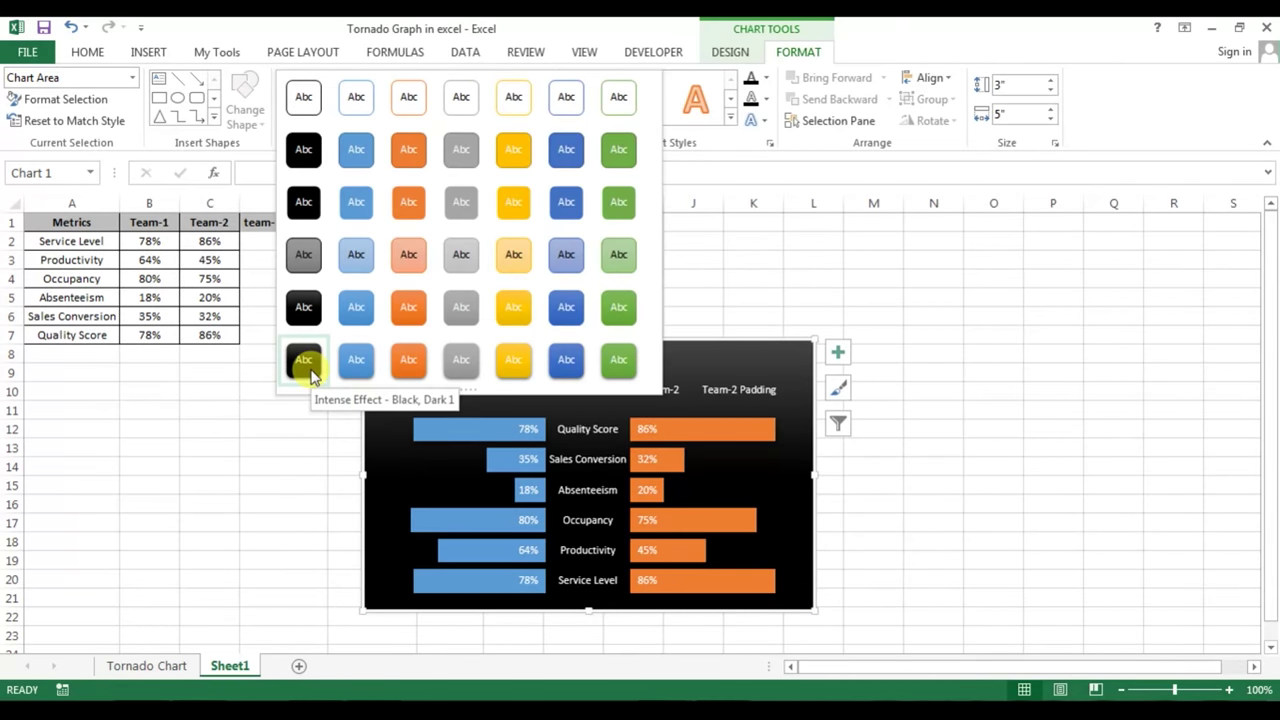
{"action": "left_click", "coordinate": [304, 362]}
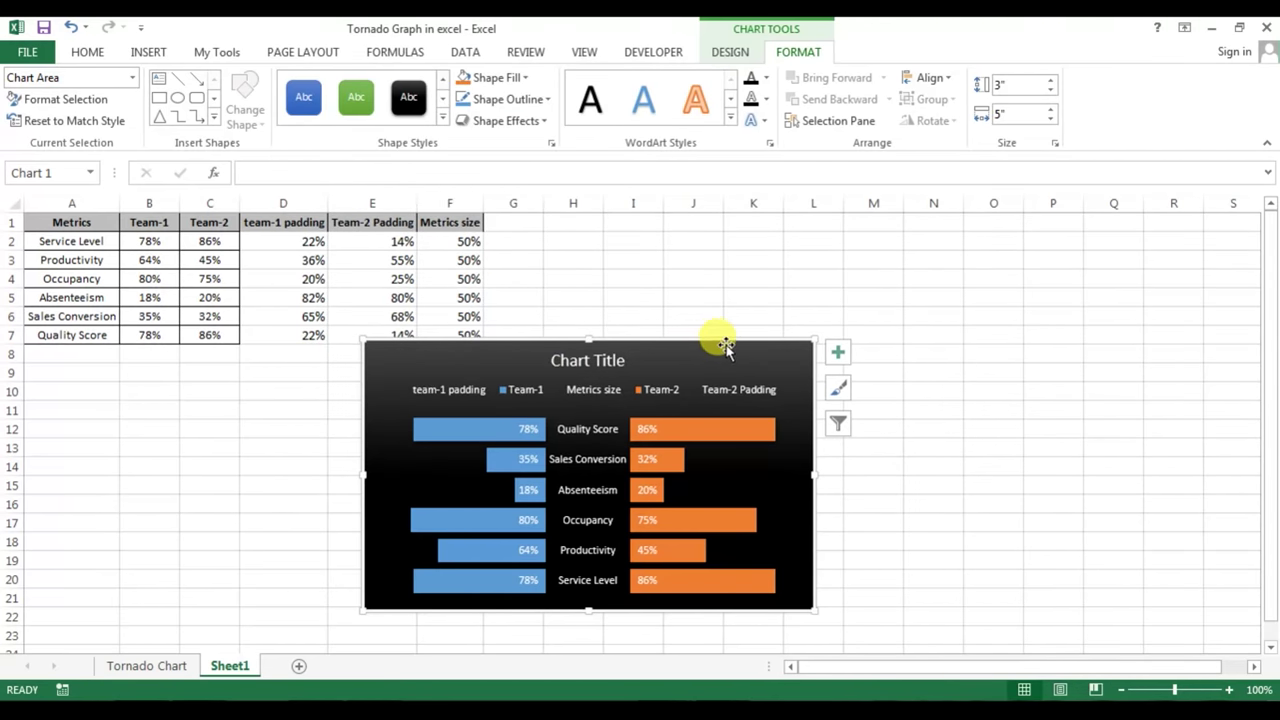
{"action": "left_click_drag", "start_coordinate": [728, 345], "coordinate": [928, 338]}
Remove all borders from D1:F7 and make its text white.
{"action": "left_click", "coordinate": [565, 240]}
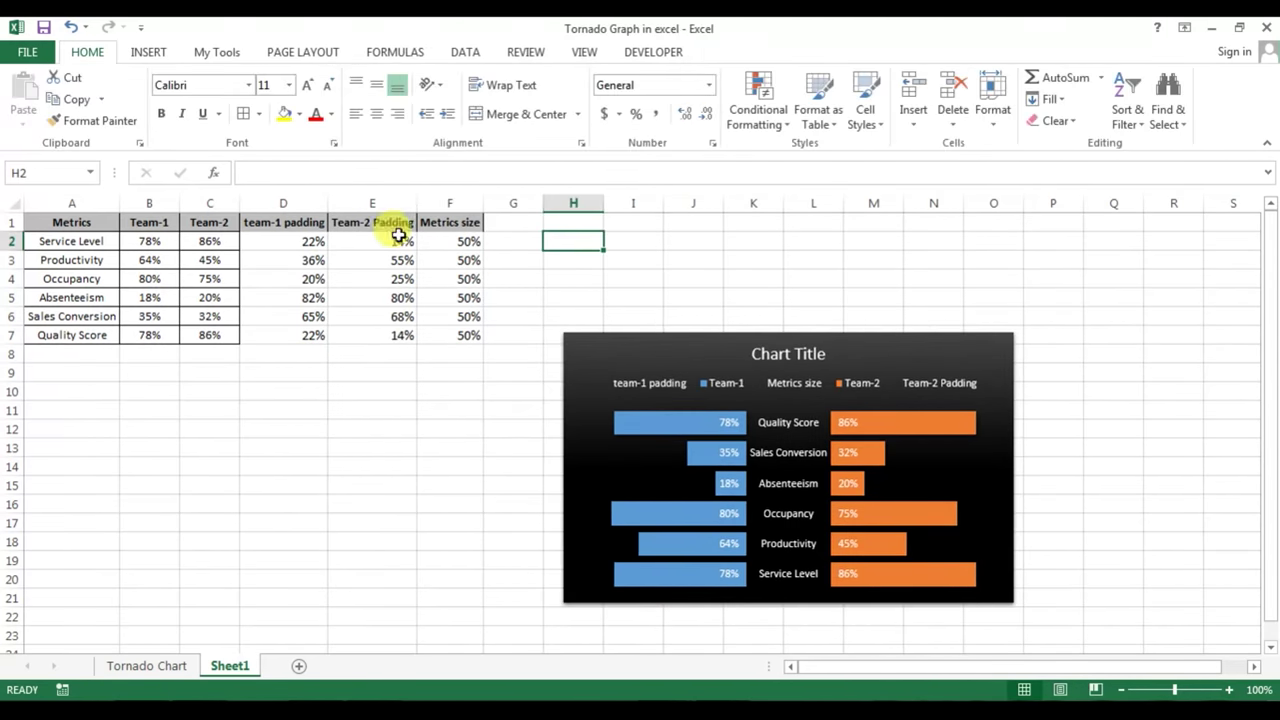
{"action": "left_click_drag", "start_coordinate": [285, 222], "coordinate": [460, 331]}
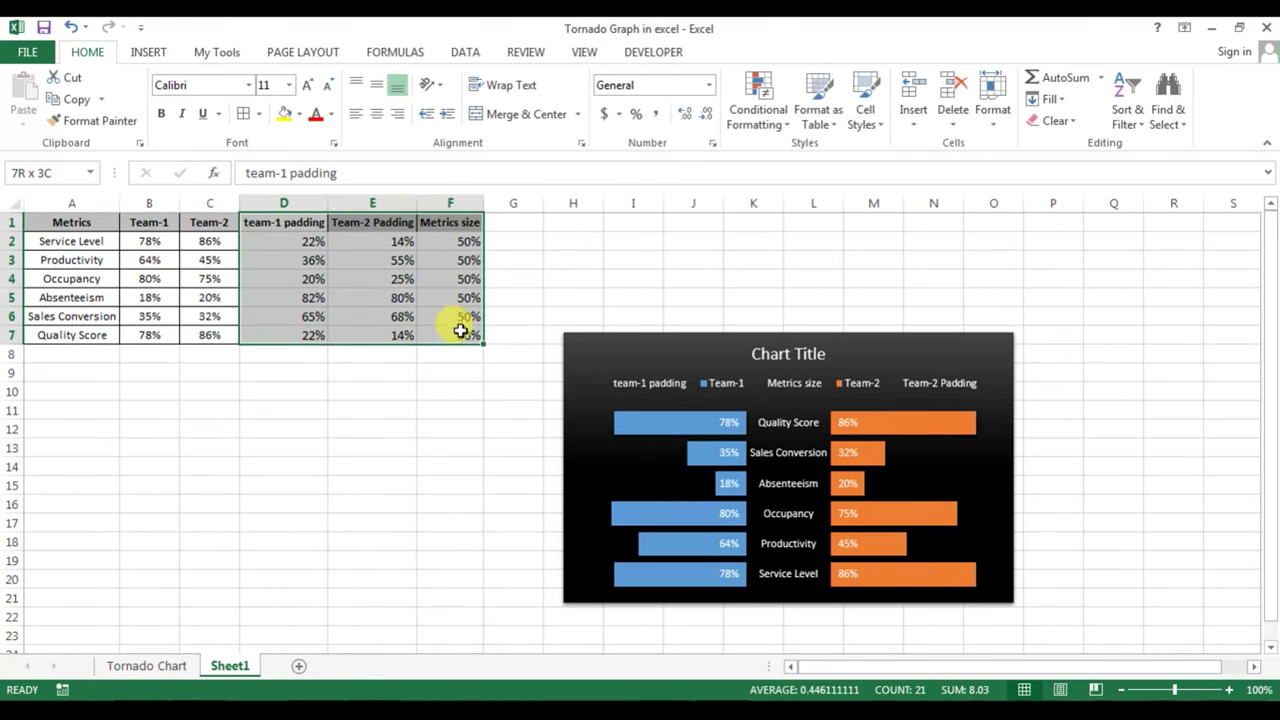
{"action": "left_click", "coordinate": [303, 115]}
{"action": "left_click", "coordinate": [308, 278]}
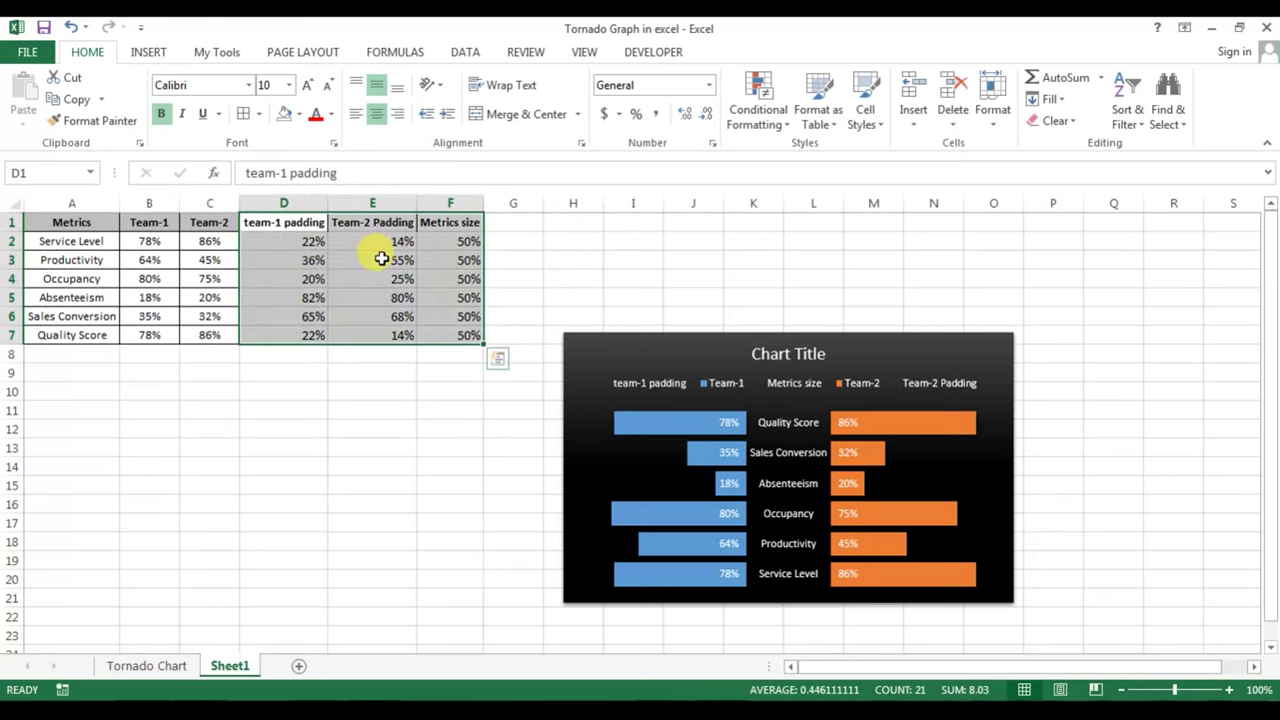
{"action": "left_click", "coordinate": [258, 115]}
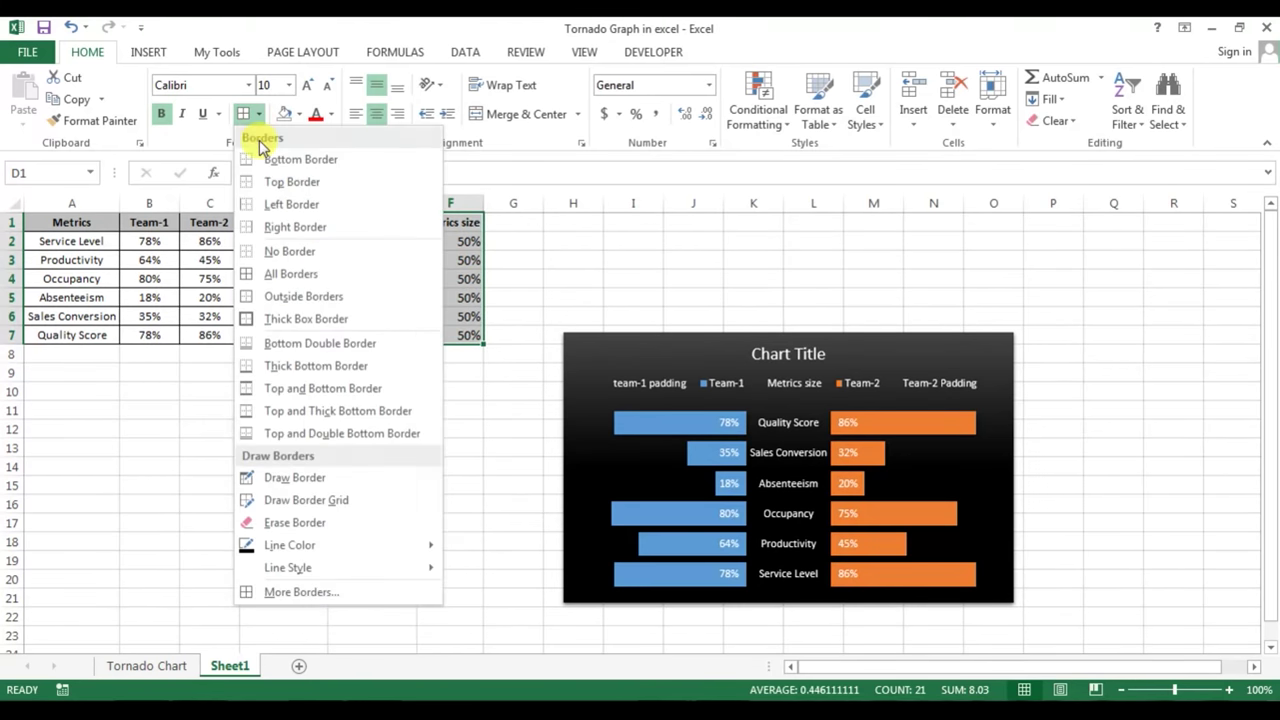
{"action": "left_click", "coordinate": [268, 252]}
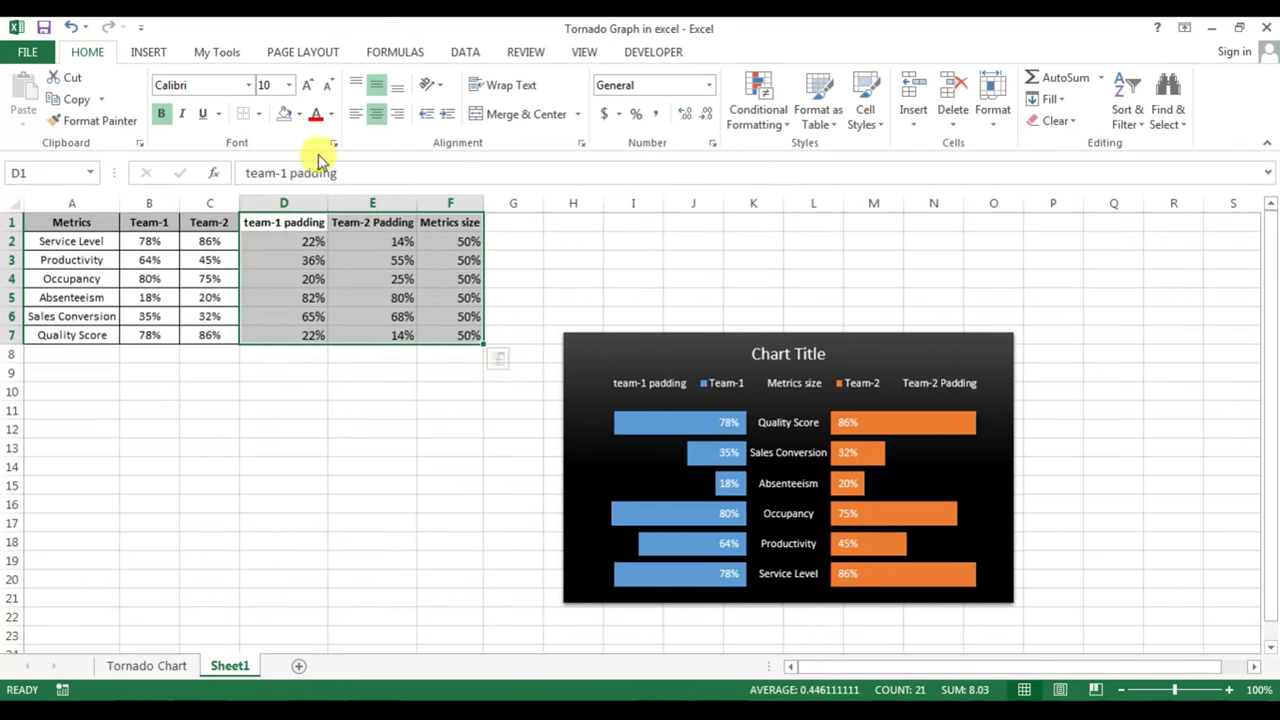
{"action": "left_click", "coordinate": [331, 114]}
{"action": "left_click", "coordinate": [327, 179]}
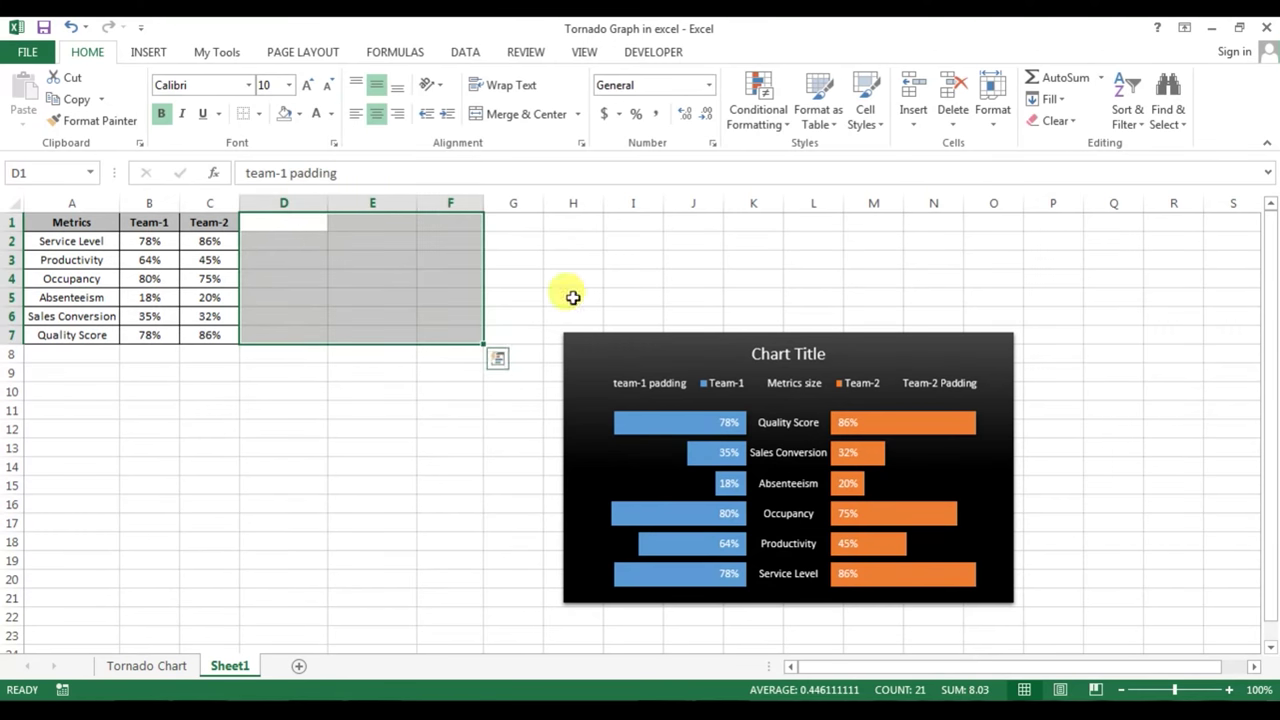
Move the chart up beside the data table and enlarge it by its corner.
{"action": "left_click", "coordinate": [653, 330]}
{"action": "left_click_drag", "start_coordinate": [653, 321], "coordinate": [416, 221]}
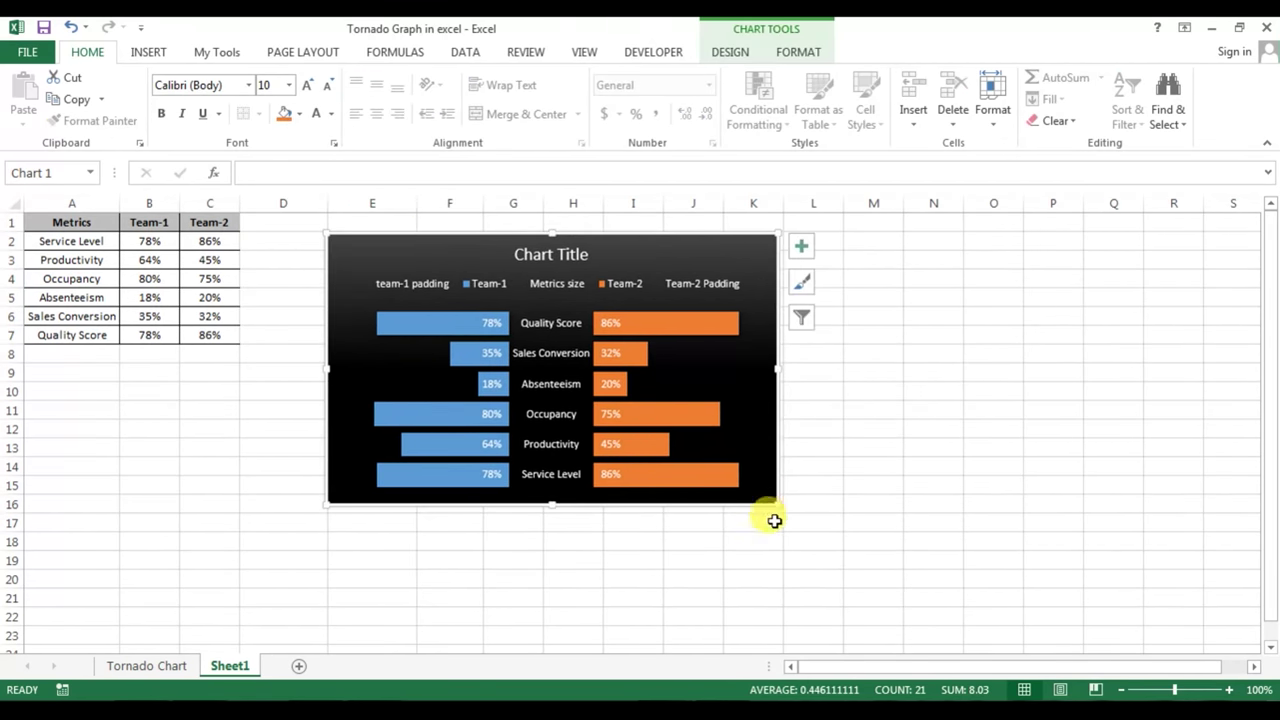
{"action": "left_click_drag", "start_coordinate": [775, 507], "coordinate": [859, 549]}
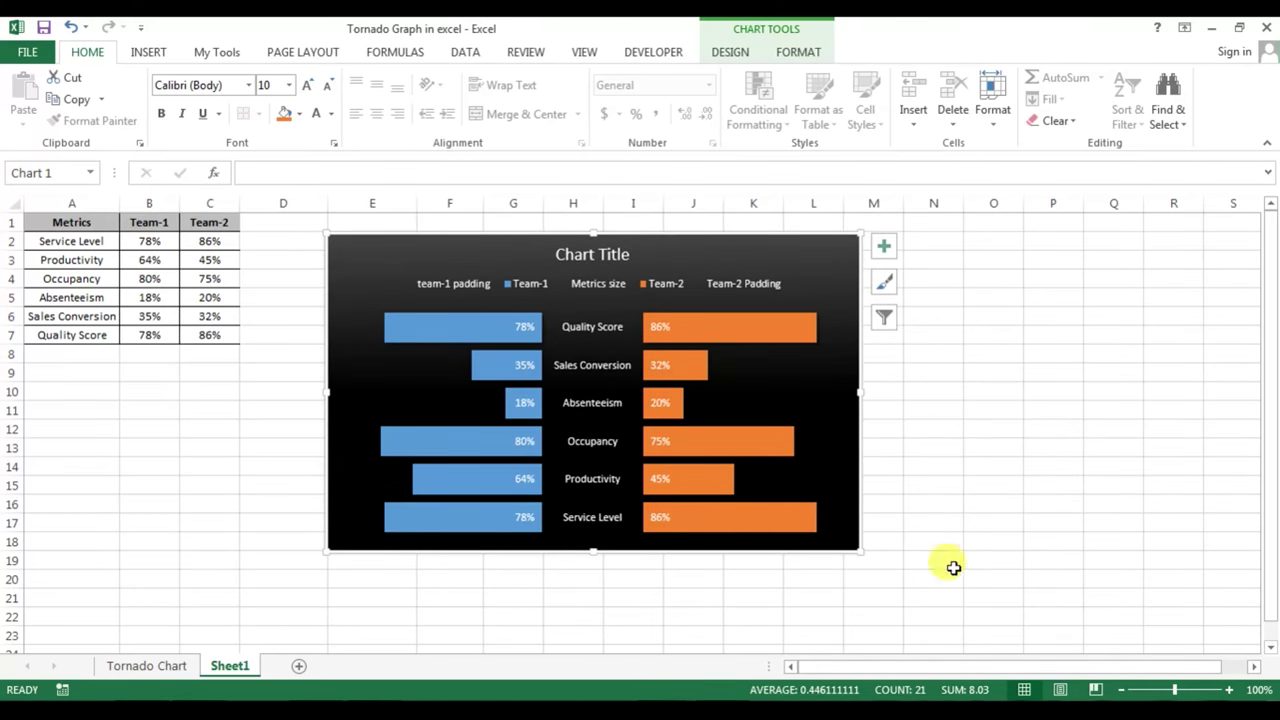
{"action": "left_click", "coordinate": [977, 396]}
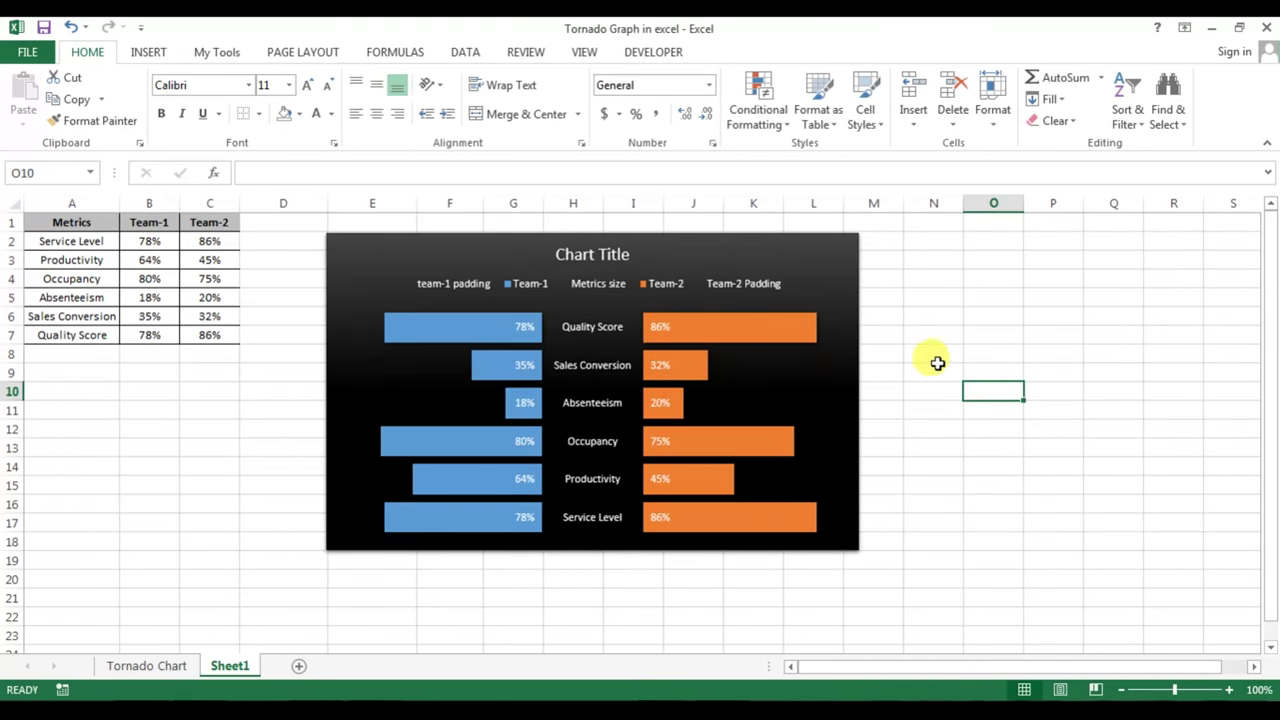
Rename the chart title to 'Metrics Performace'.
{"action": "left_click", "coordinate": [600, 254]}
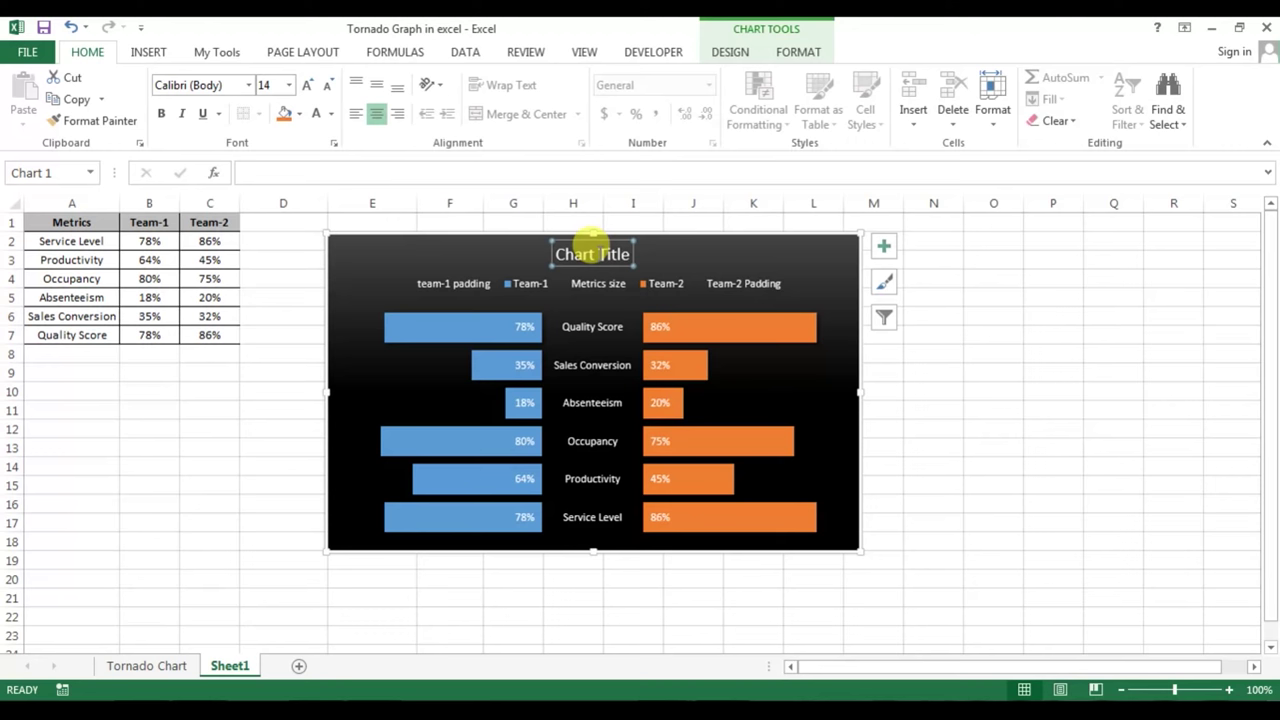
{"action": "left_click", "coordinate": [598, 254]}
{"action": "type", "text": "Metrics"}
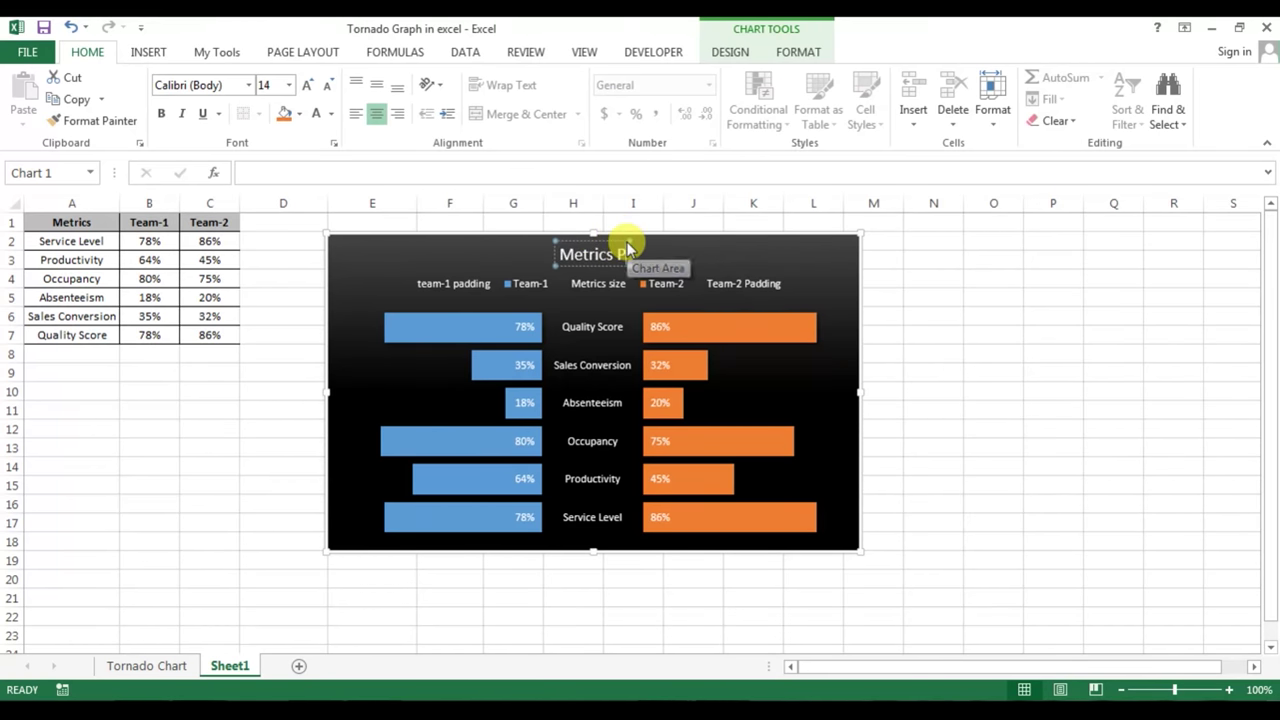
{"action": "type", "text": "Pe"}
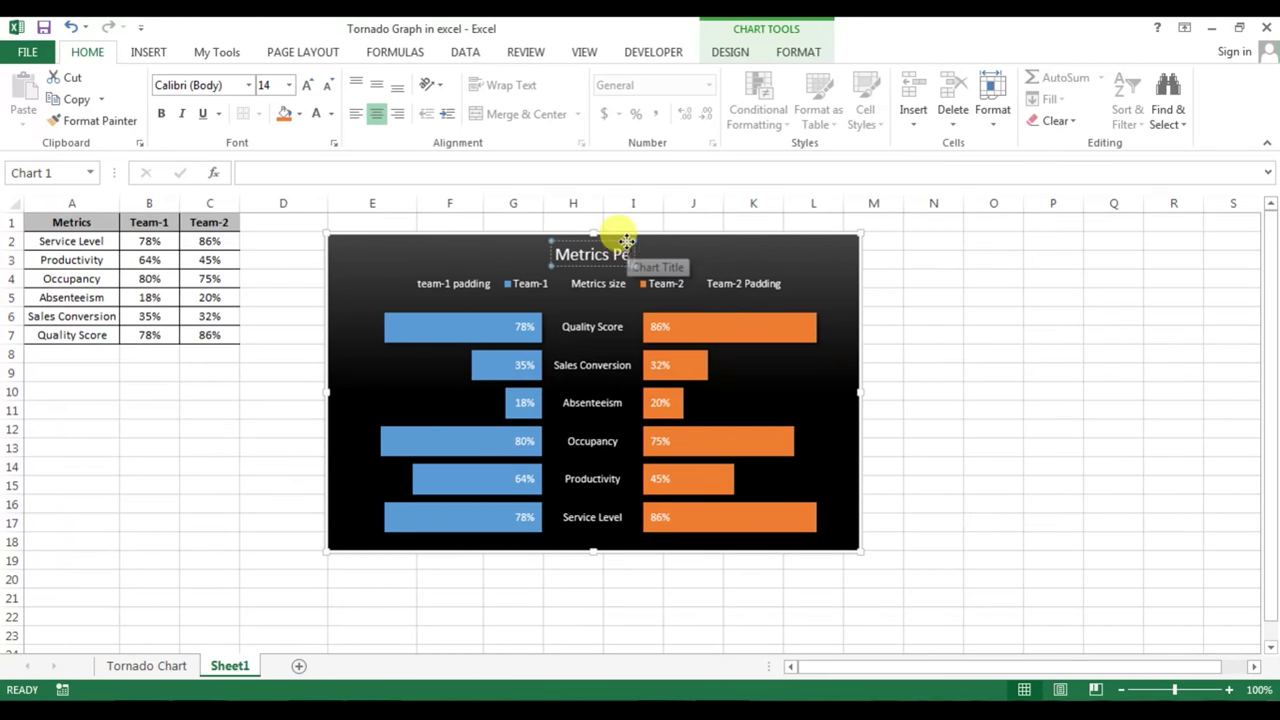
{"action": "type", "text": "rforma"}
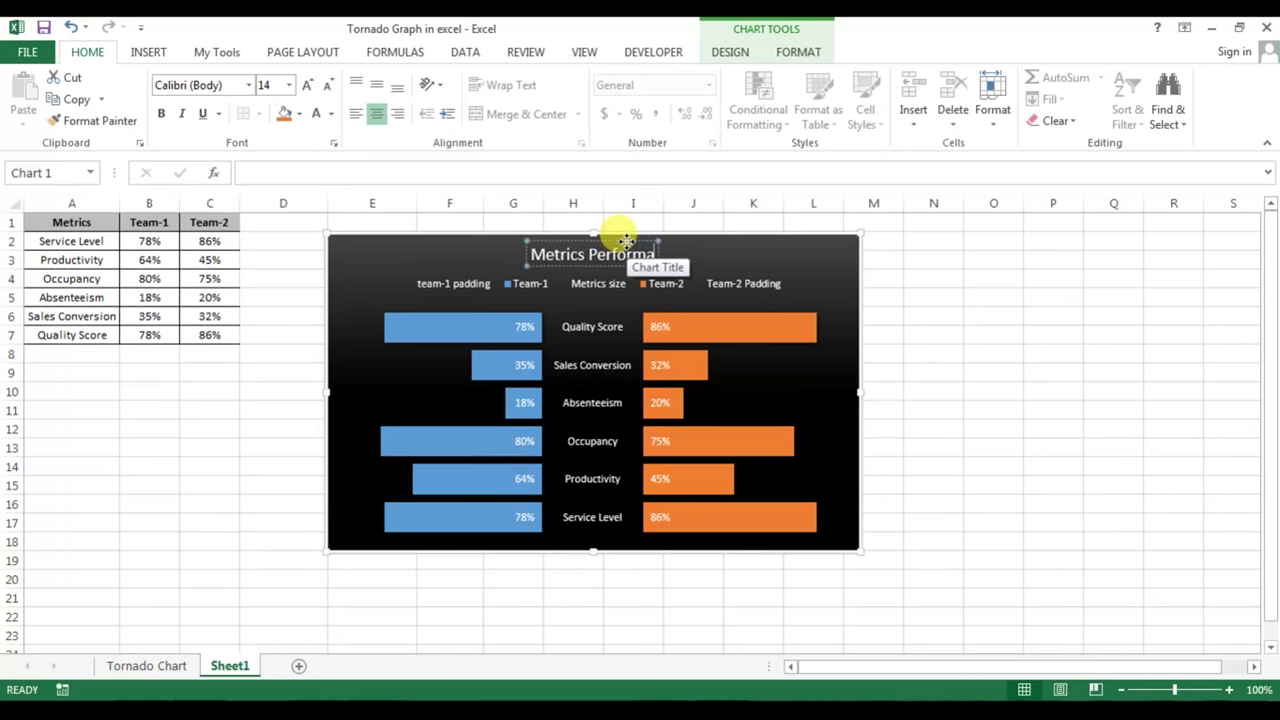
{"action": "type", "text": "ce"}
{"action": "left_click", "coordinate": [829, 250]}
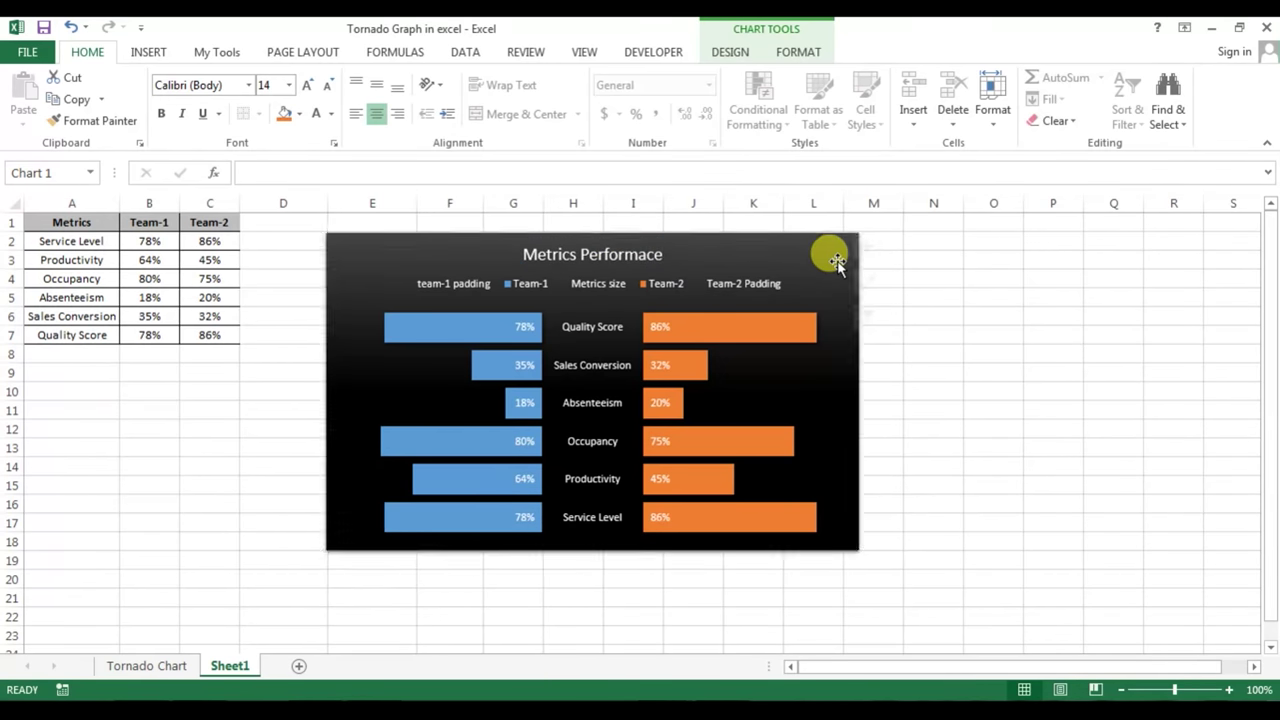
Give the chart title box a green preset shape style.
{"action": "left_click", "coordinate": [635, 252]}
{"action": "left_click", "coordinate": [798, 51]}
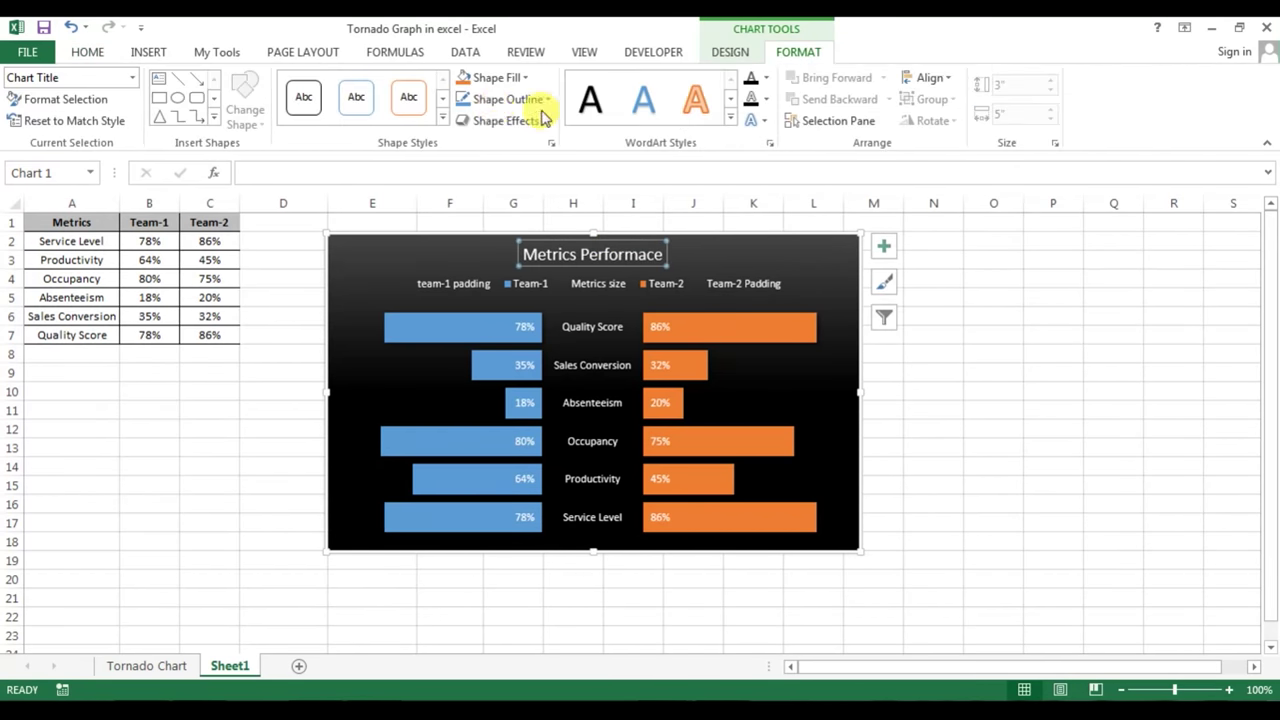
{"action": "left_click", "coordinate": [443, 115]}
{"action": "left_click", "coordinate": [614, 357]}
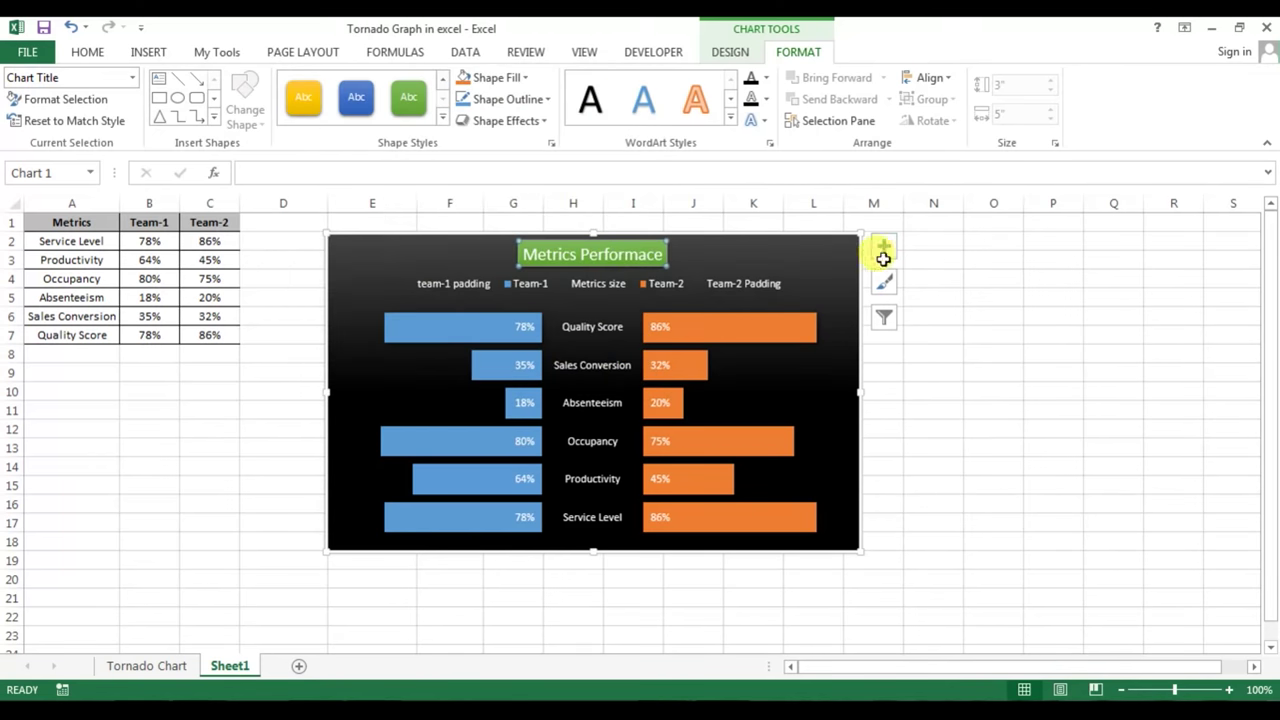
{"action": "left_click", "coordinate": [848, 294]}
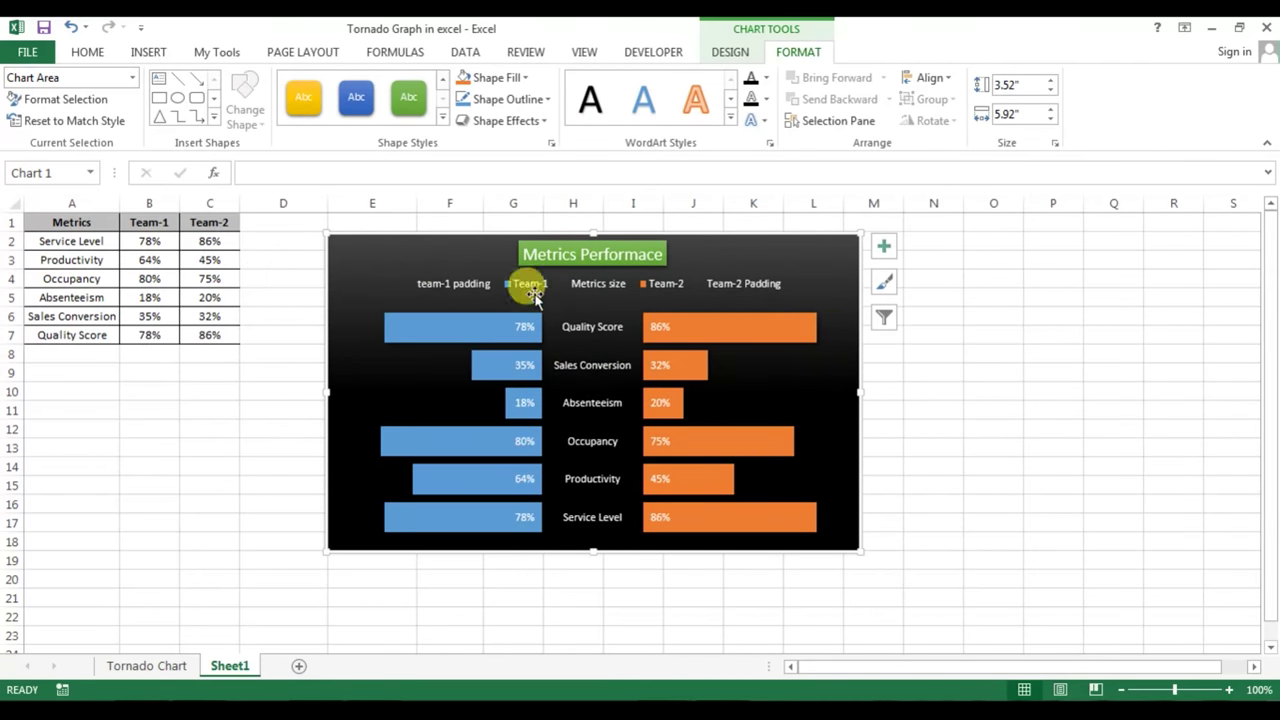
Delete the team-1 padding, Metrics size and Team-2 Padding entries from the legend.
{"action": "left_click", "coordinate": [472, 292]}
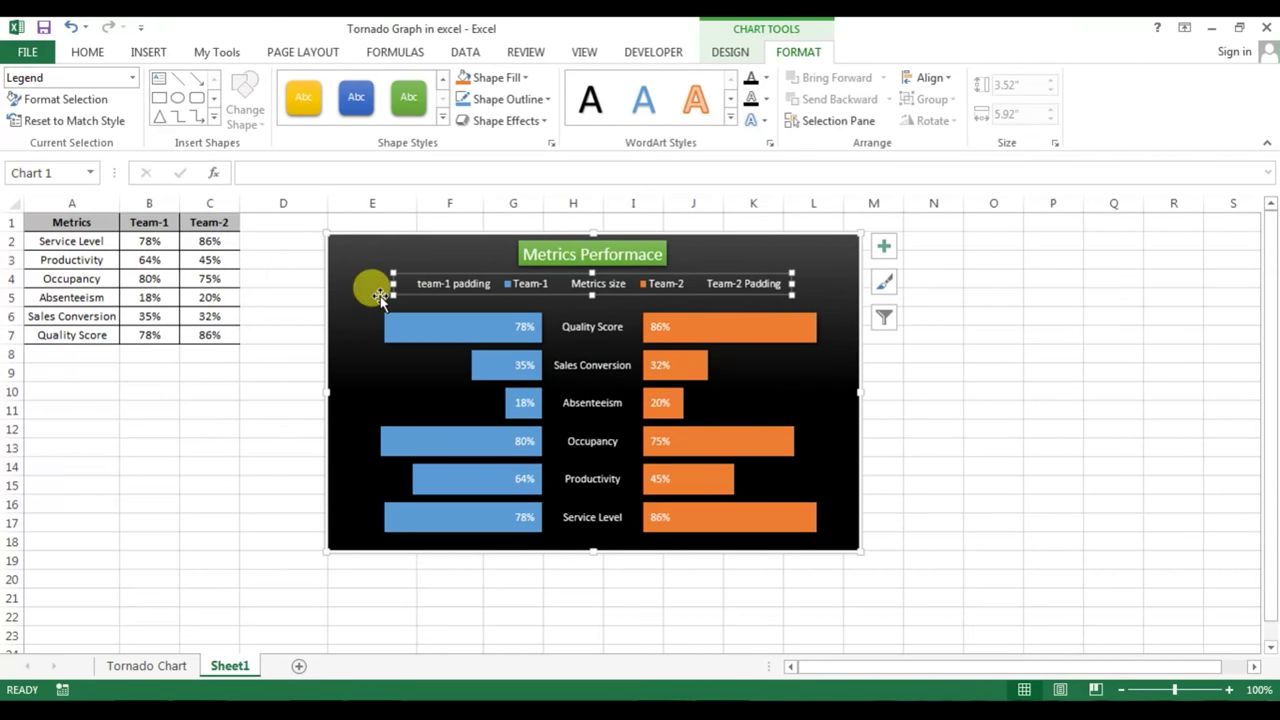
{"action": "double_click", "coordinate": [463, 290]}
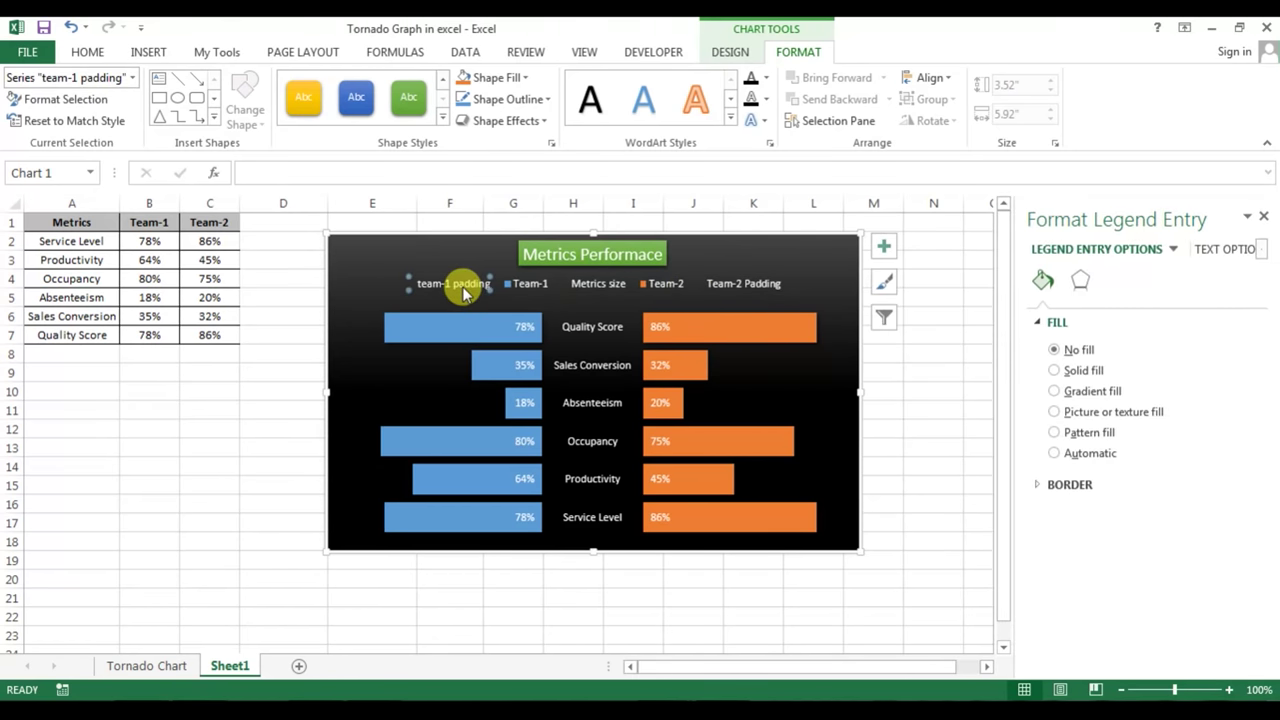
{"action": "key", "text": "Delete"}
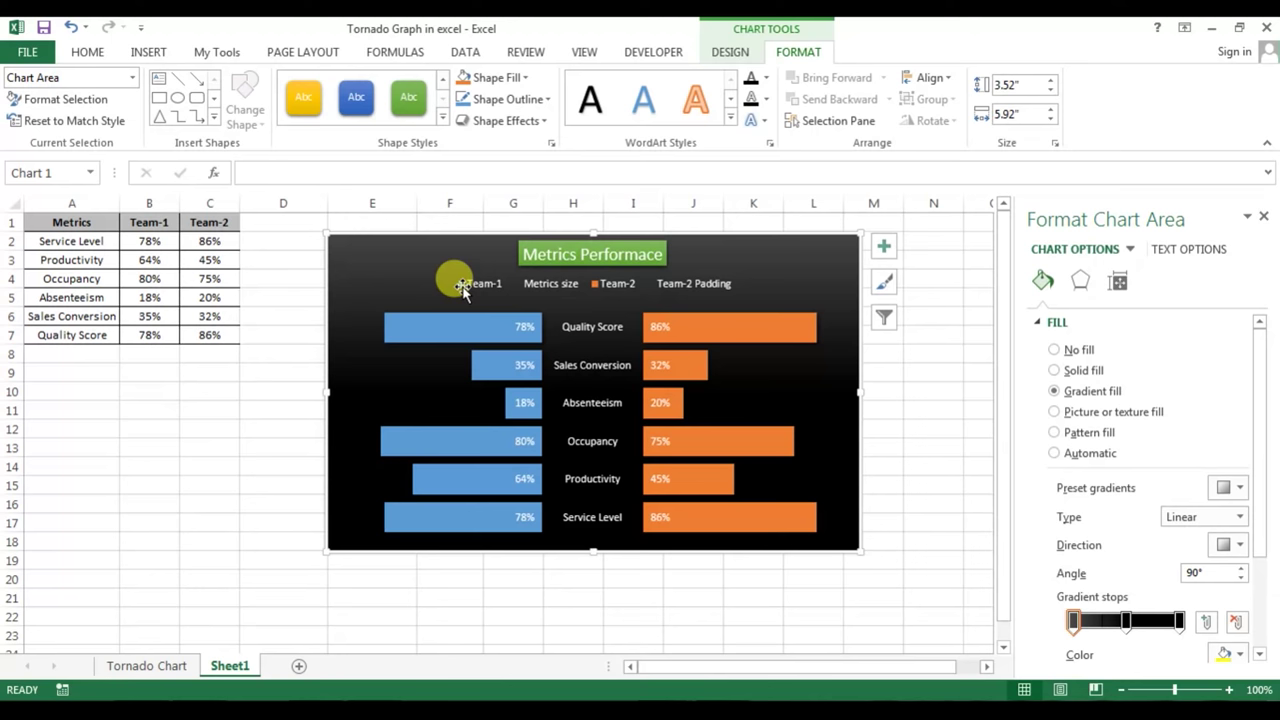
{"action": "left_click", "coordinate": [555, 287]}
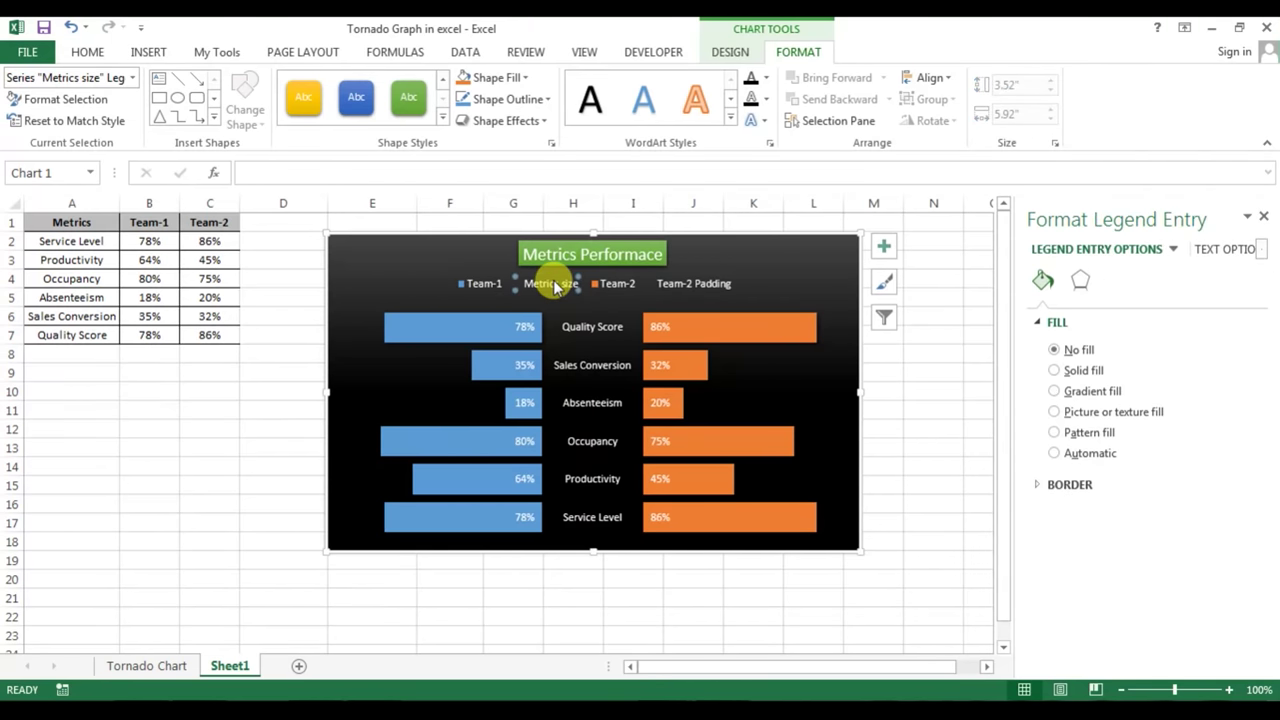
{"action": "key", "text": "Delete"}
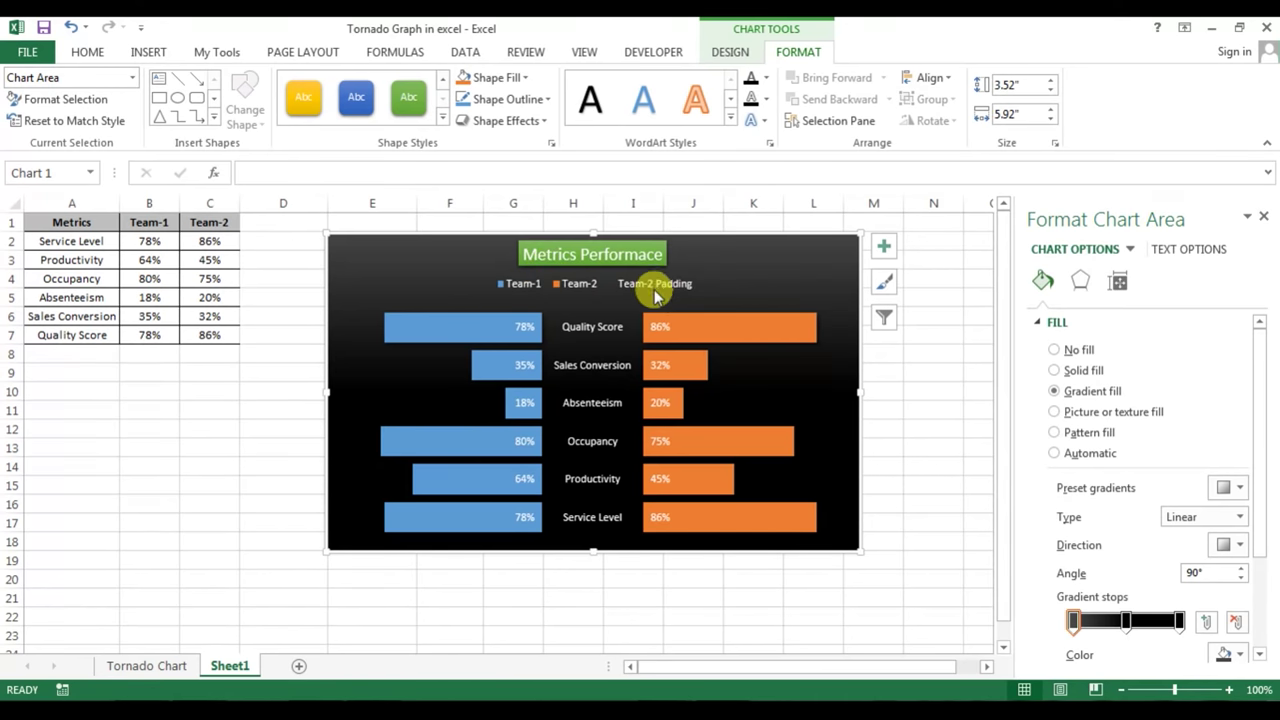
{"action": "left_click", "coordinate": [655, 290]}
{"action": "left_click", "coordinate": [652, 290]}
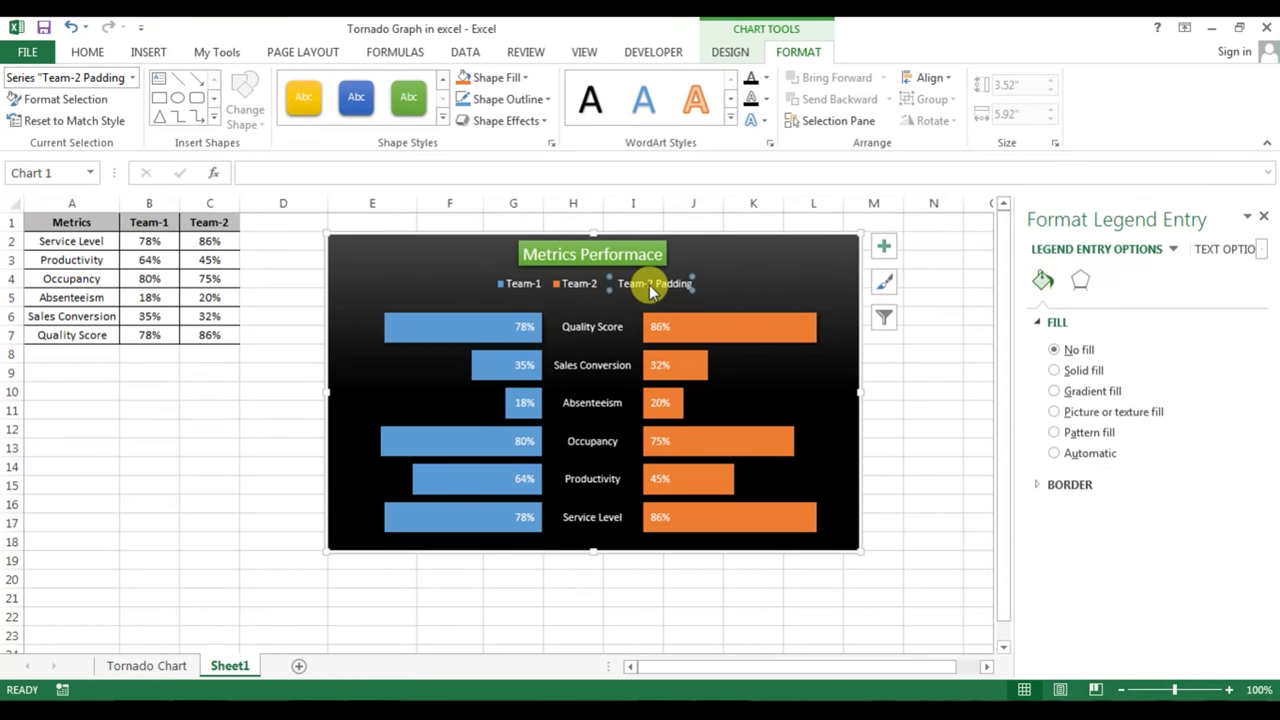
{"action": "key", "text": "Delete"}
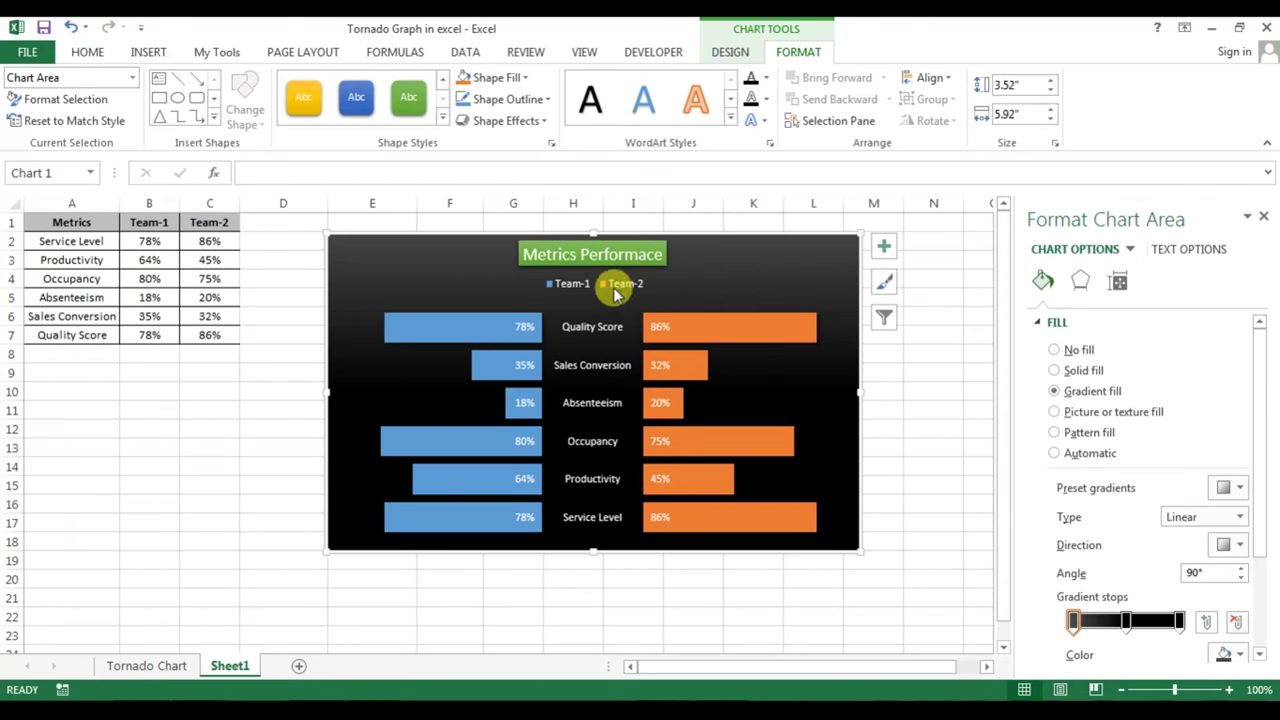
Widen the remaining Team-1/Team-2 legend on both sides and nudge it slightly lower.
{"action": "left_click", "coordinate": [643, 288]}
{"action": "left_click_drag", "start_coordinate": [649, 284], "coordinate": [778, 284]}
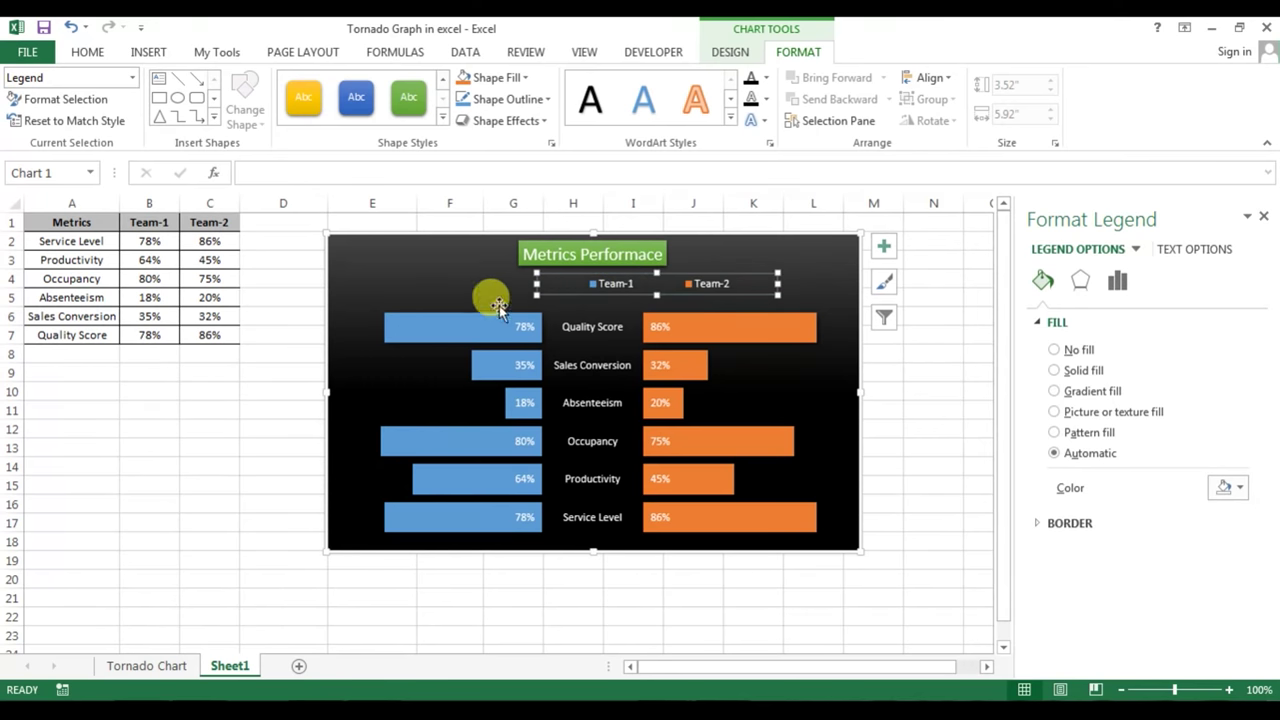
{"action": "left_click_drag", "start_coordinate": [532, 284], "coordinate": [440, 284]}
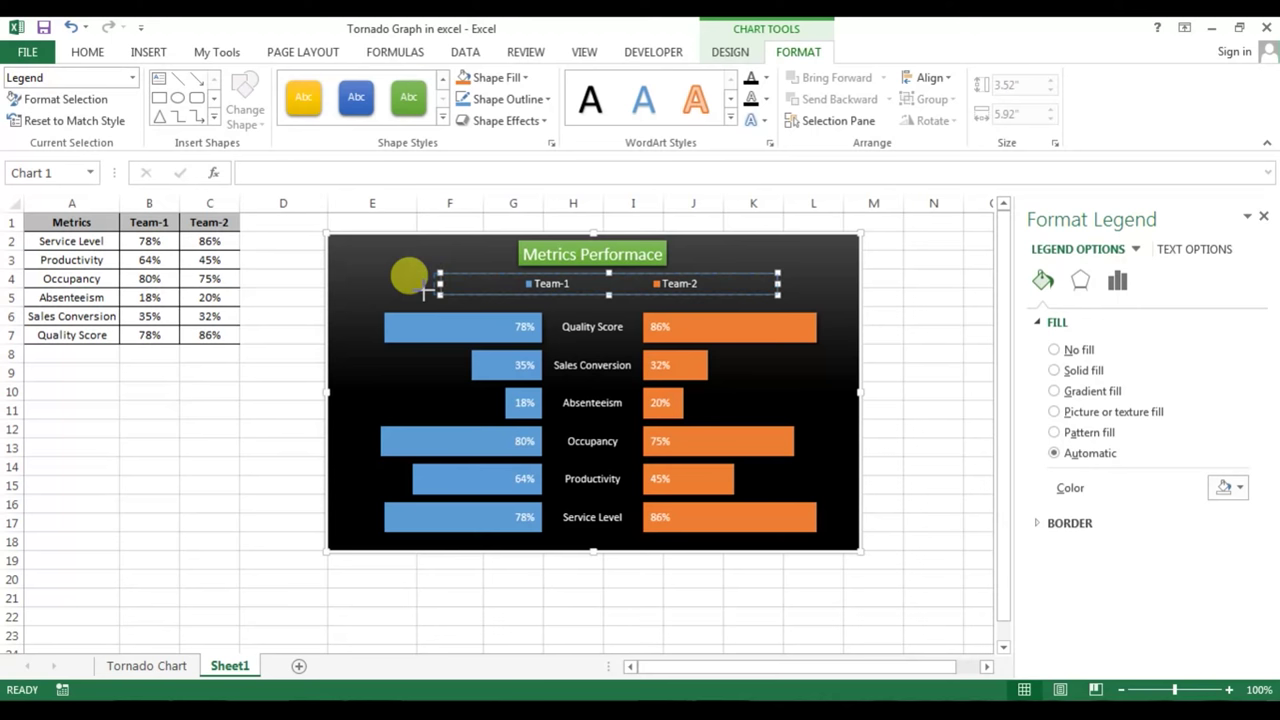
{"action": "left_click_drag", "start_coordinate": [440, 284], "coordinate": [410, 284]}
{"action": "left_click_drag", "start_coordinate": [624, 296], "coordinate": [624, 303]}
Give the chart area a solid-line border in a colour picked from the Color dropdown.
{"action": "left_click", "coordinate": [906, 338]}
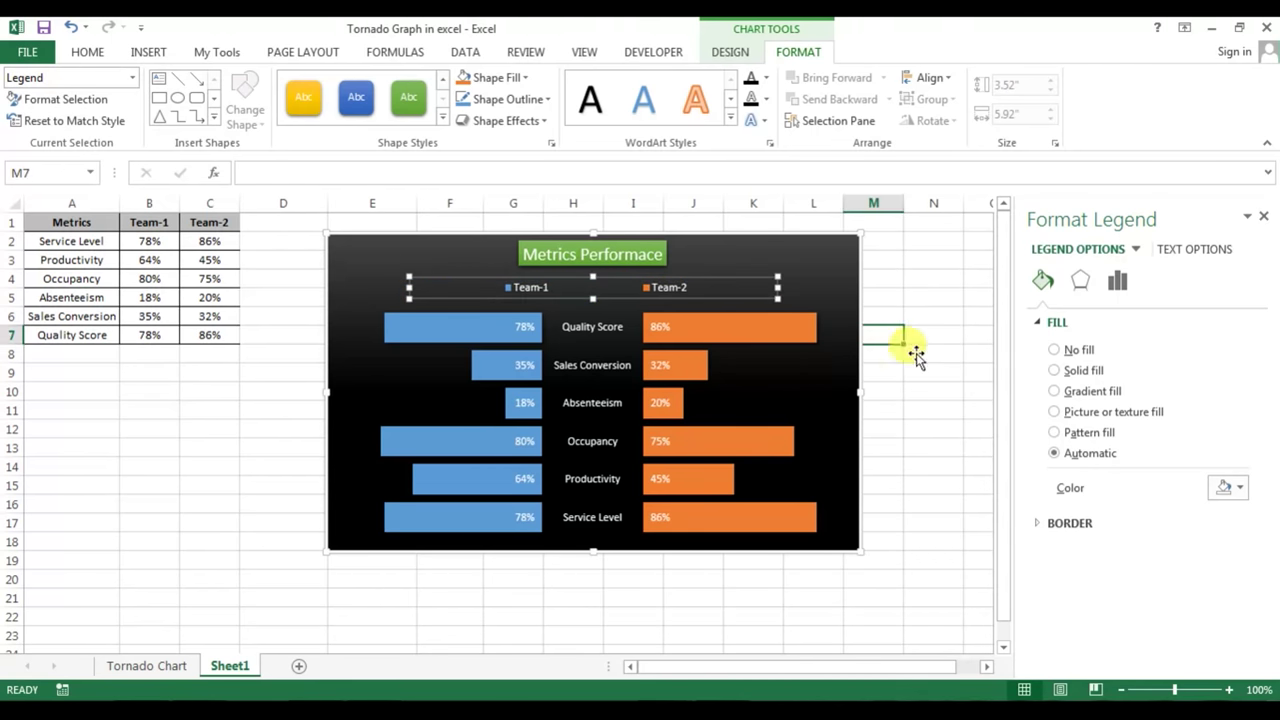
{"action": "left_click", "coordinate": [855, 295]}
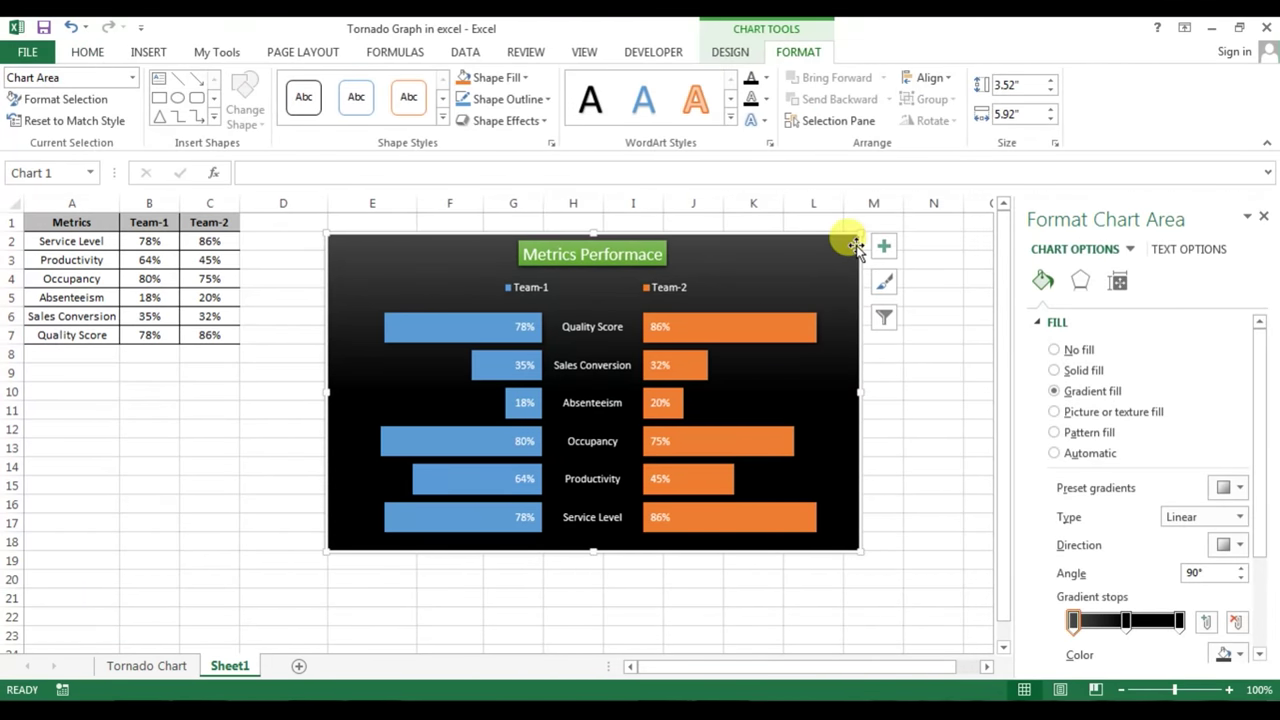
{"action": "right_click", "coordinate": [855, 314]}
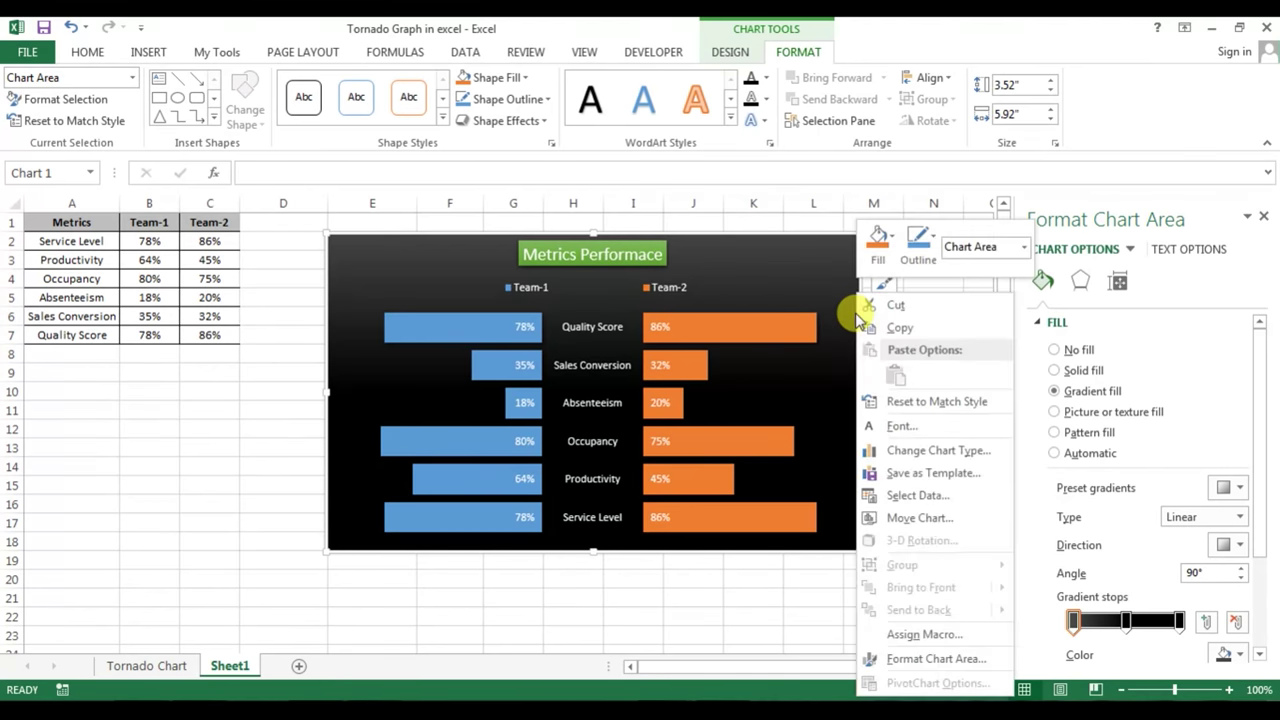
{"action": "left_click", "coordinate": [938, 668]}
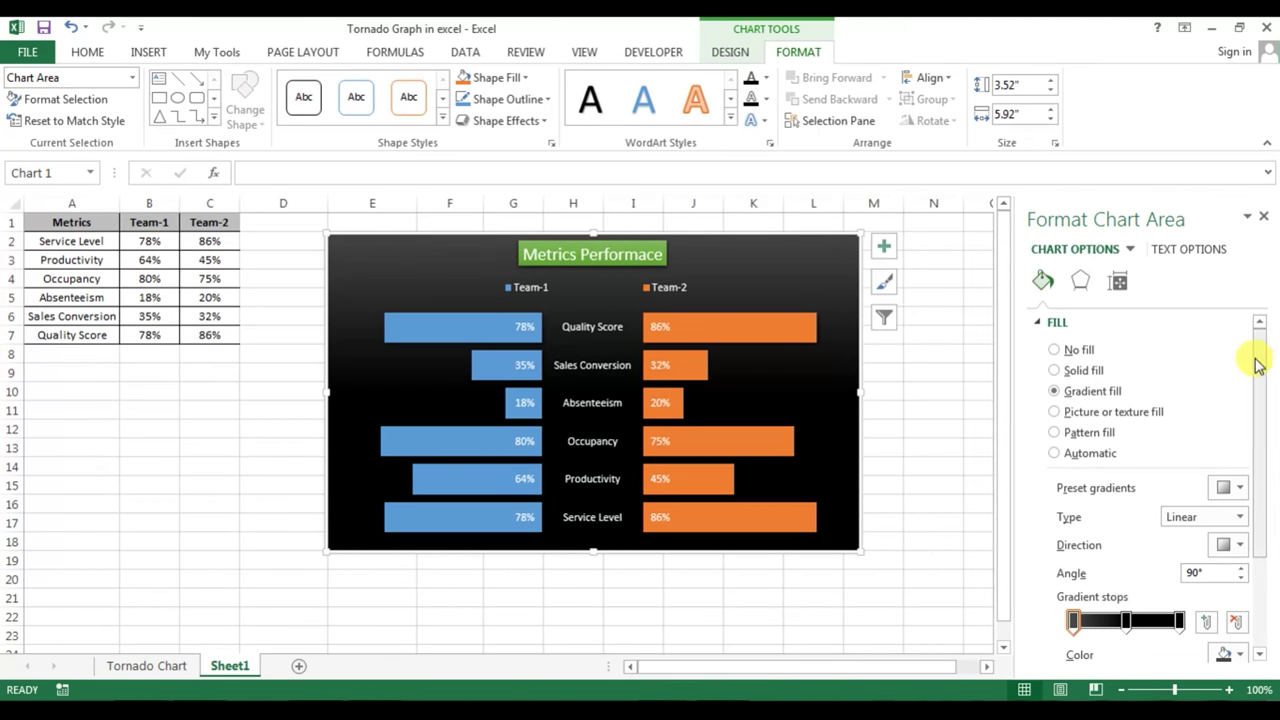
{"action": "left_click_drag", "start_coordinate": [1253, 360], "coordinate": [1260, 440]}
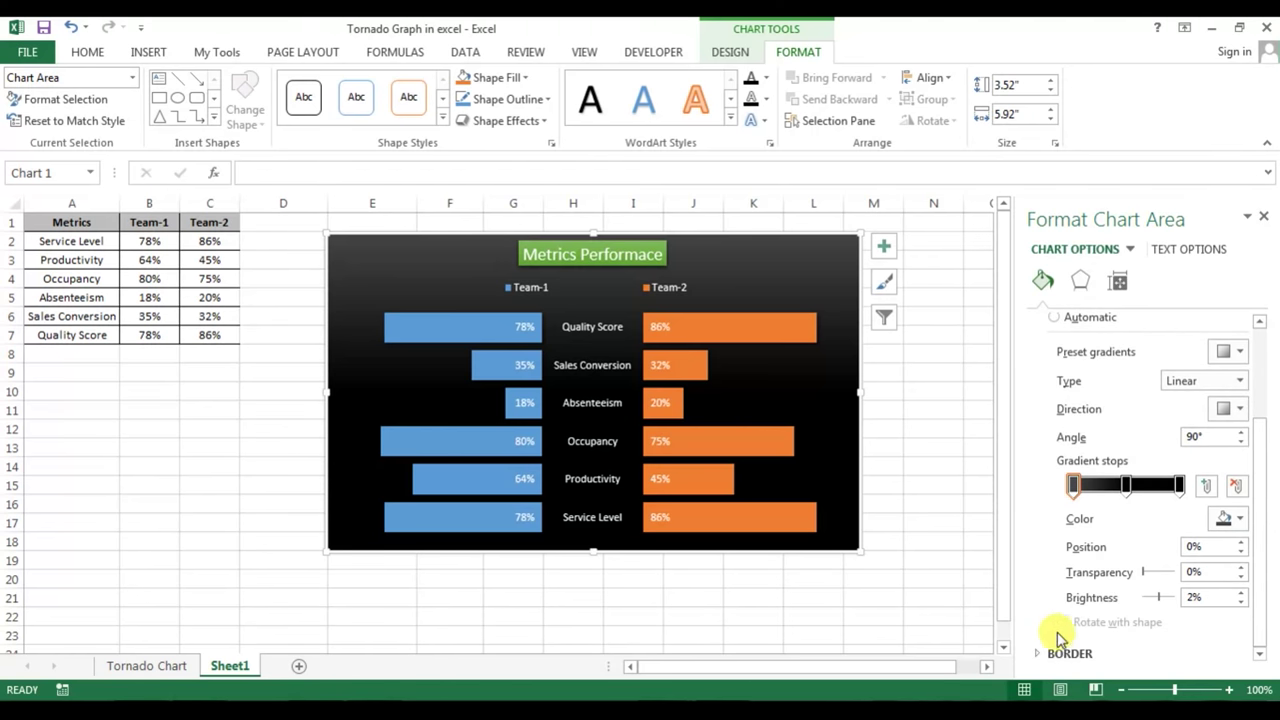
{"action": "left_click", "coordinate": [1036, 655]}
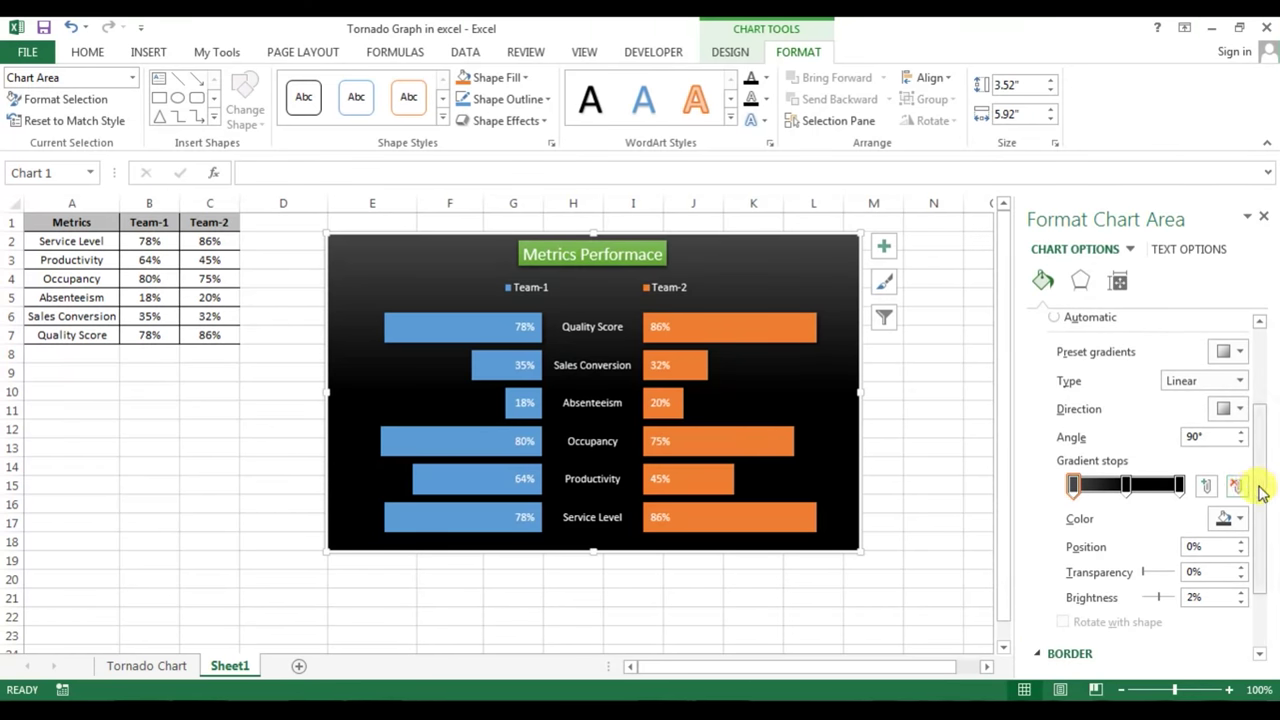
{"action": "left_click_drag", "start_coordinate": [1258, 486], "coordinate": [1263, 622]}
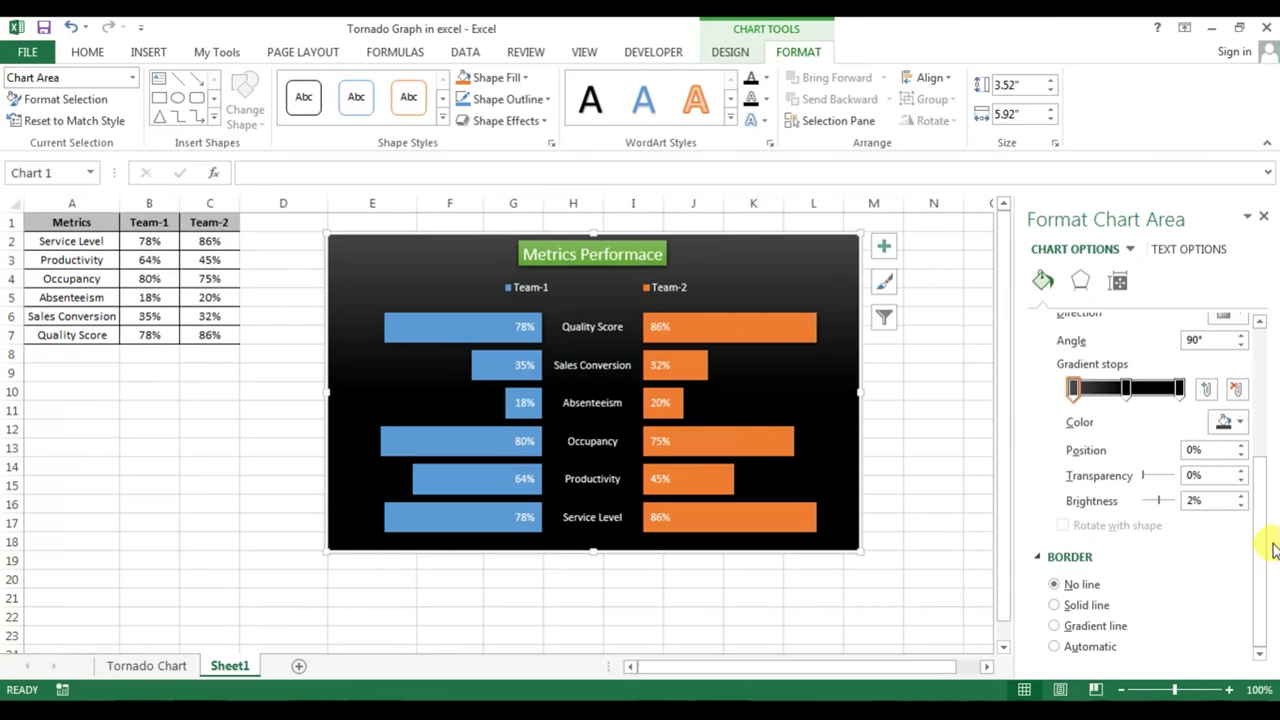
{"action": "left_click", "coordinate": [840, 556]}
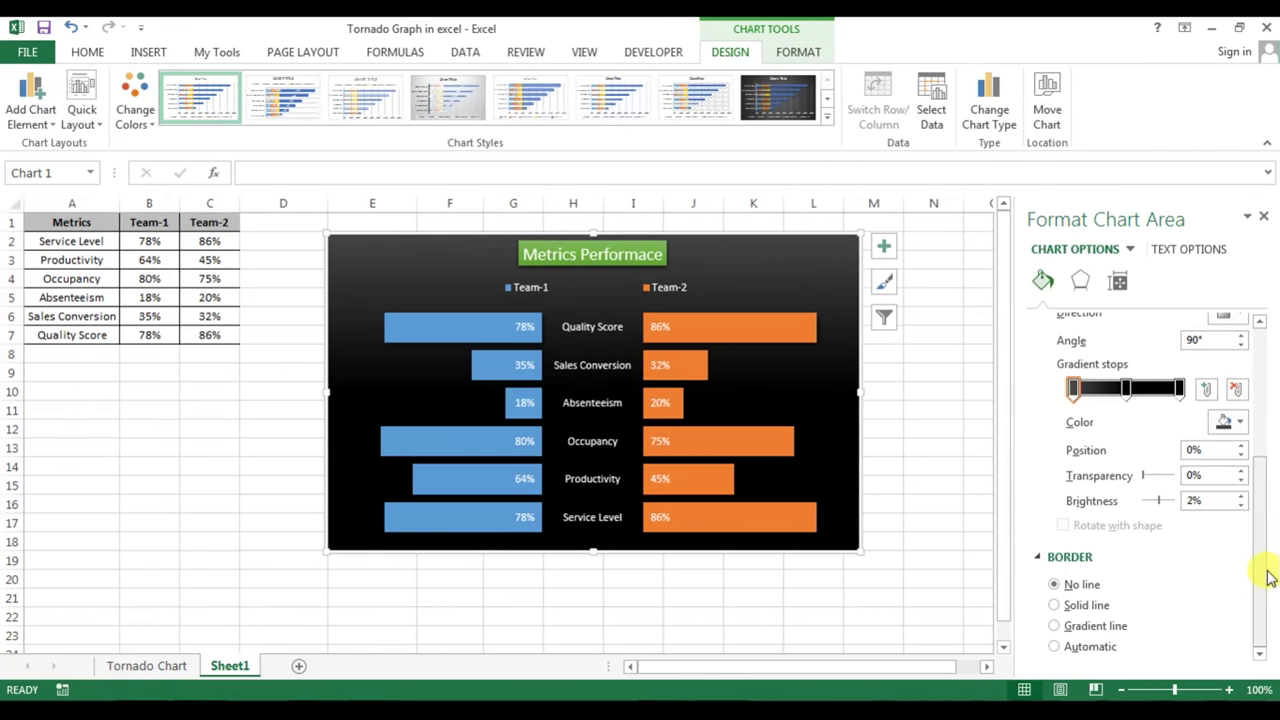
{"action": "left_click_drag", "start_coordinate": [1265, 568], "coordinate": [1265, 397]}
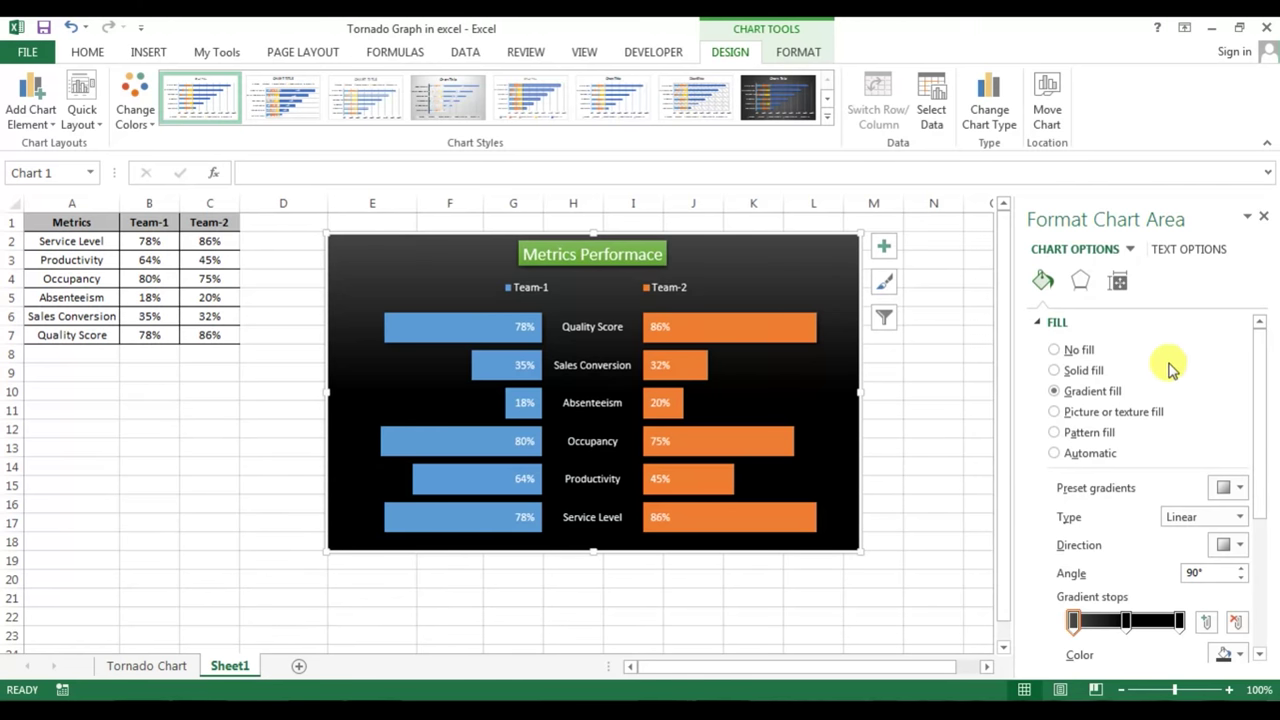
{"action": "left_click", "coordinate": [1045, 323]}
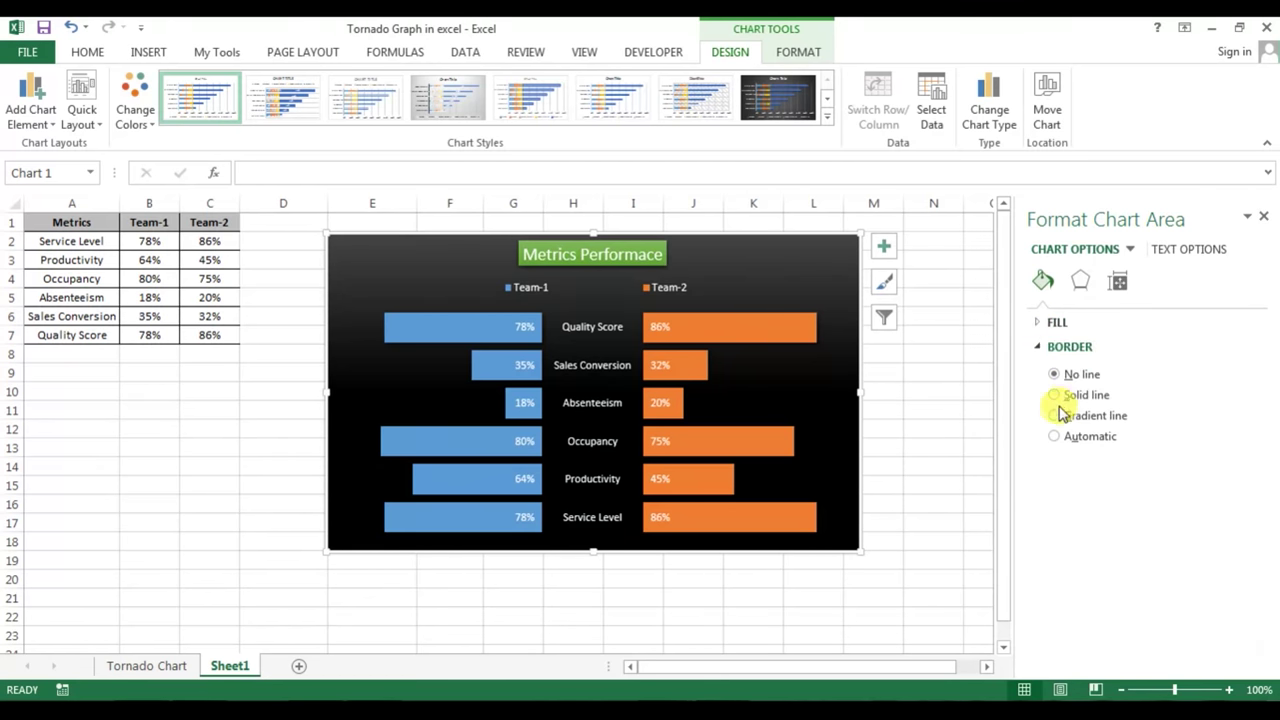
{"action": "left_click", "coordinate": [1058, 396]}
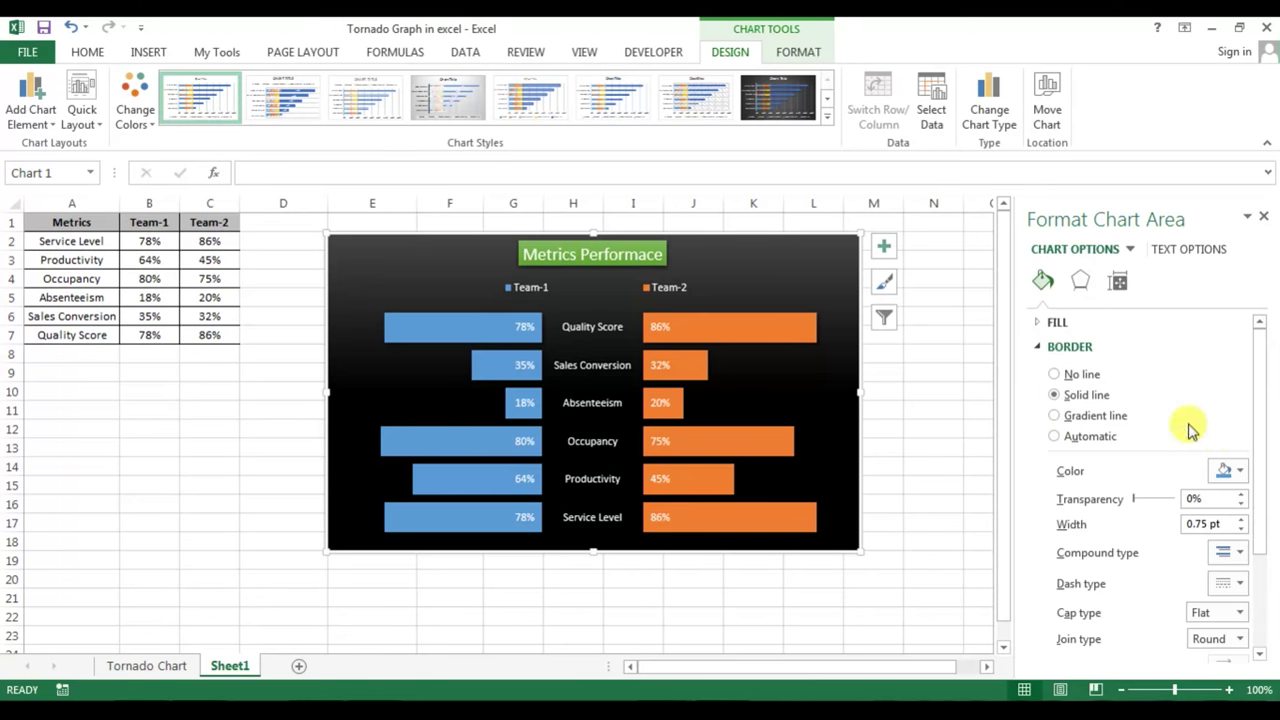
{"action": "left_click", "coordinate": [1240, 473]}
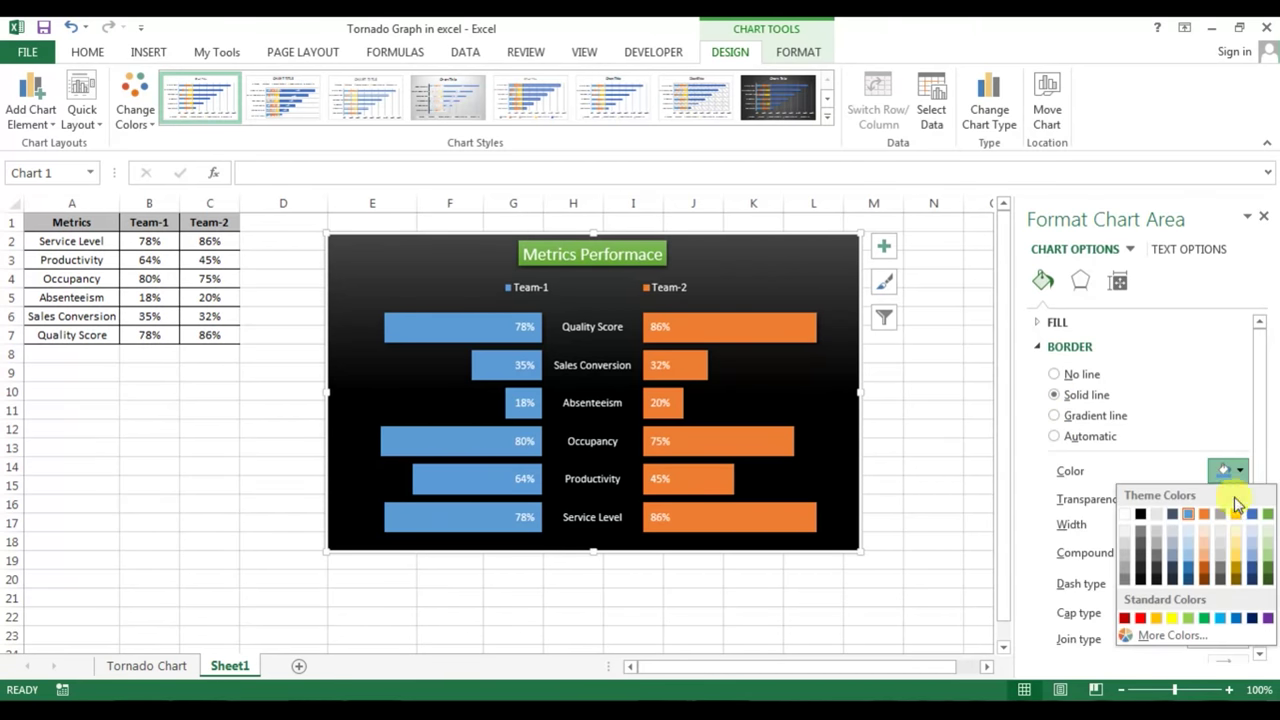
{"action": "left_click", "coordinate": [1192, 573]}
{"action": "left_click", "coordinate": [949, 337]}
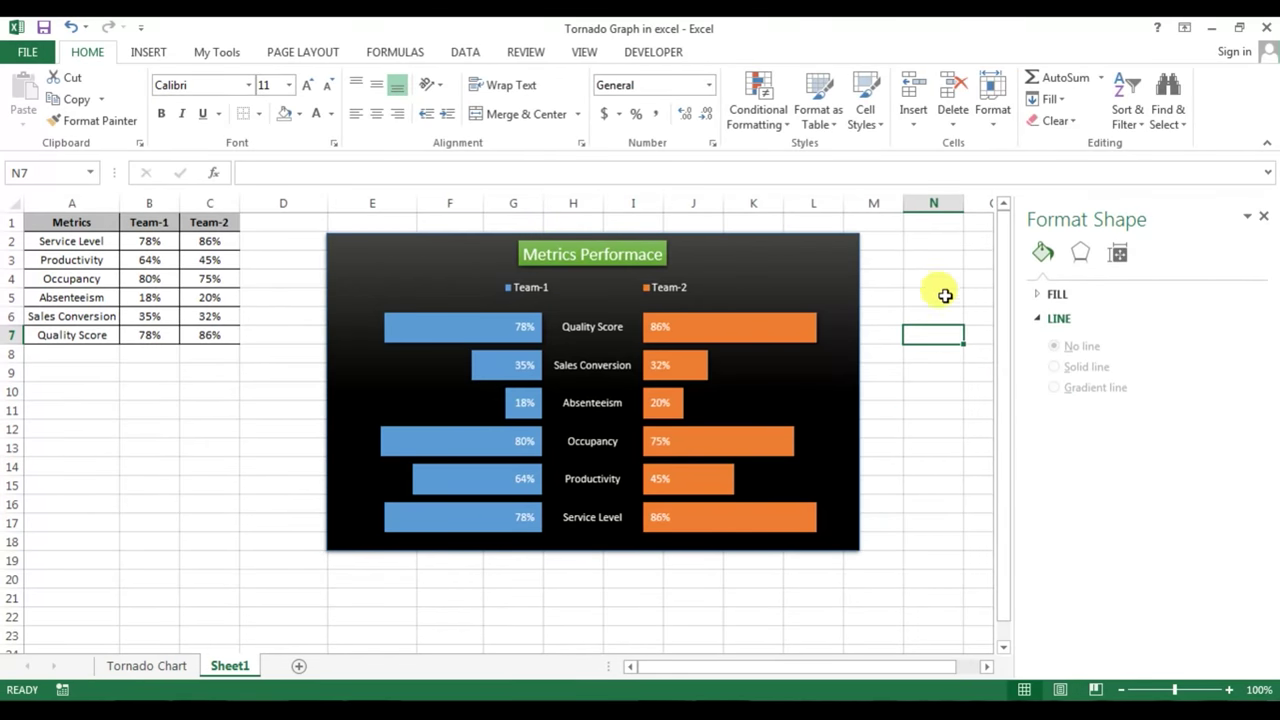
Shift the tornado chart slightly down and right, close the Format Chart Area pane, then deselect it.
{"action": "left_click_drag", "start_coordinate": [838, 237], "coordinate": [850, 260]}
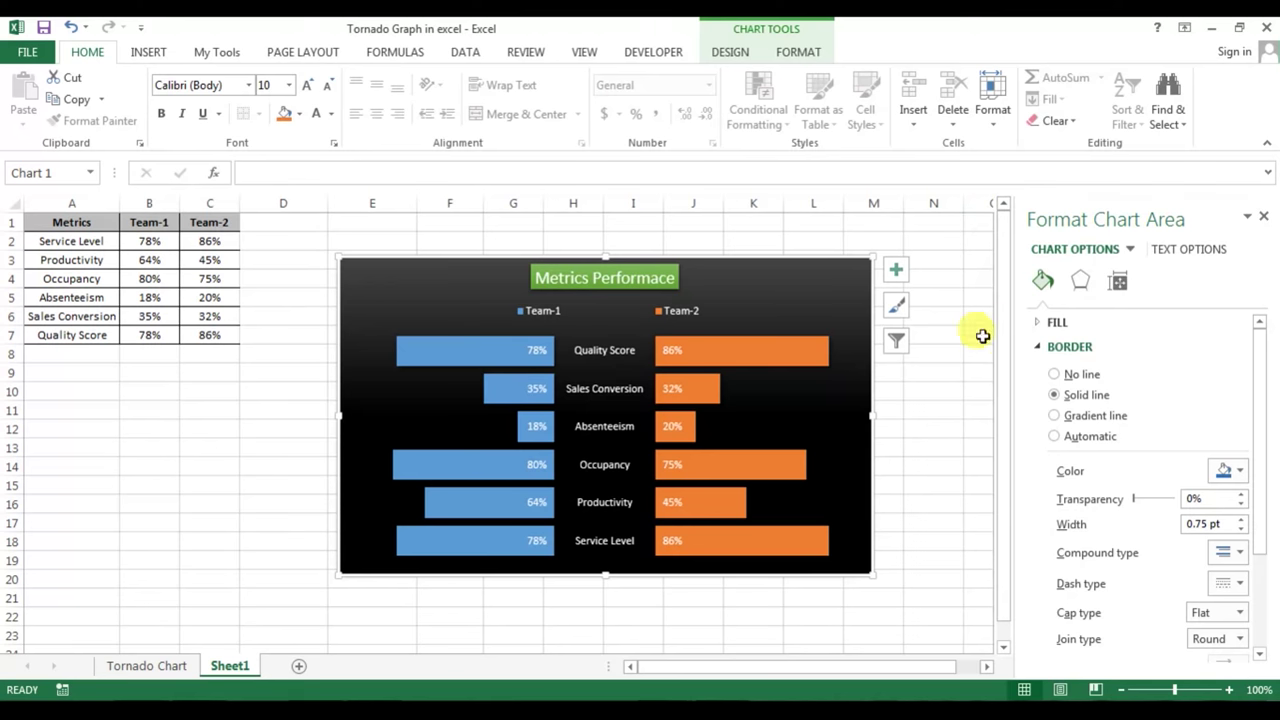
{"action": "left_click", "coordinate": [1264, 218]}
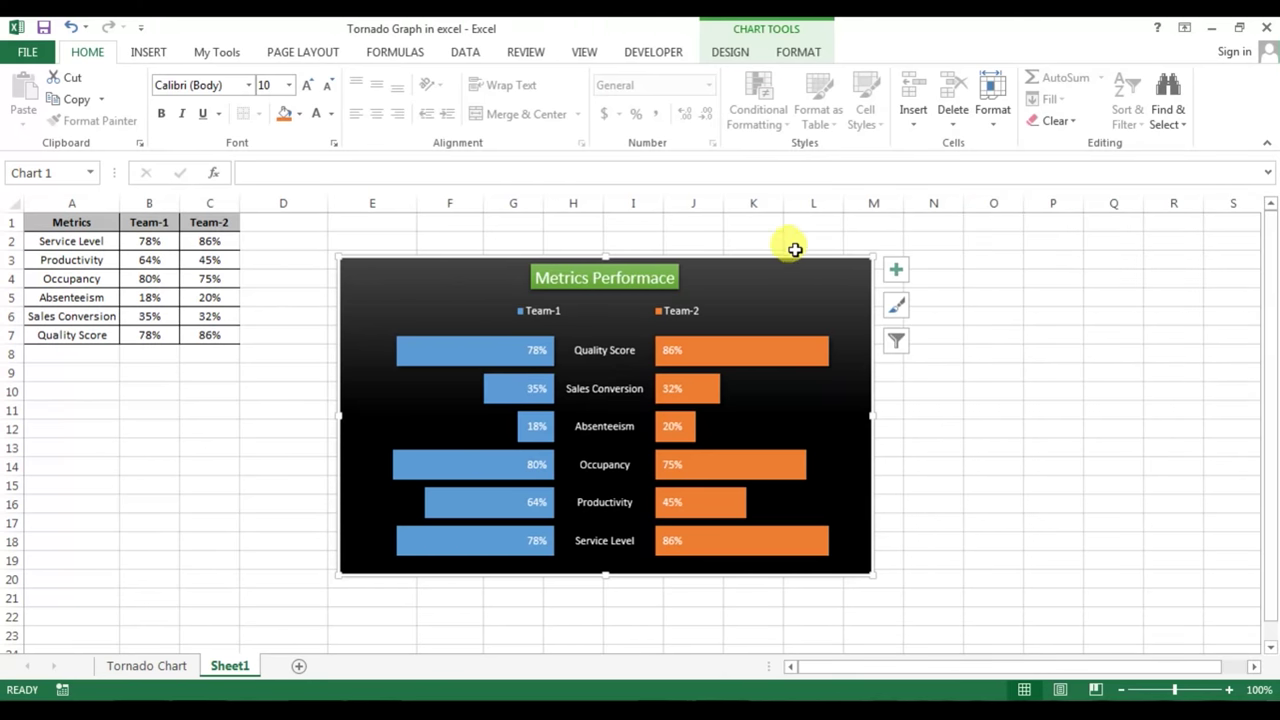
{"action": "left_click_drag", "start_coordinate": [790, 257], "coordinate": [792, 263]}
{"action": "left_click", "coordinate": [695, 240]}
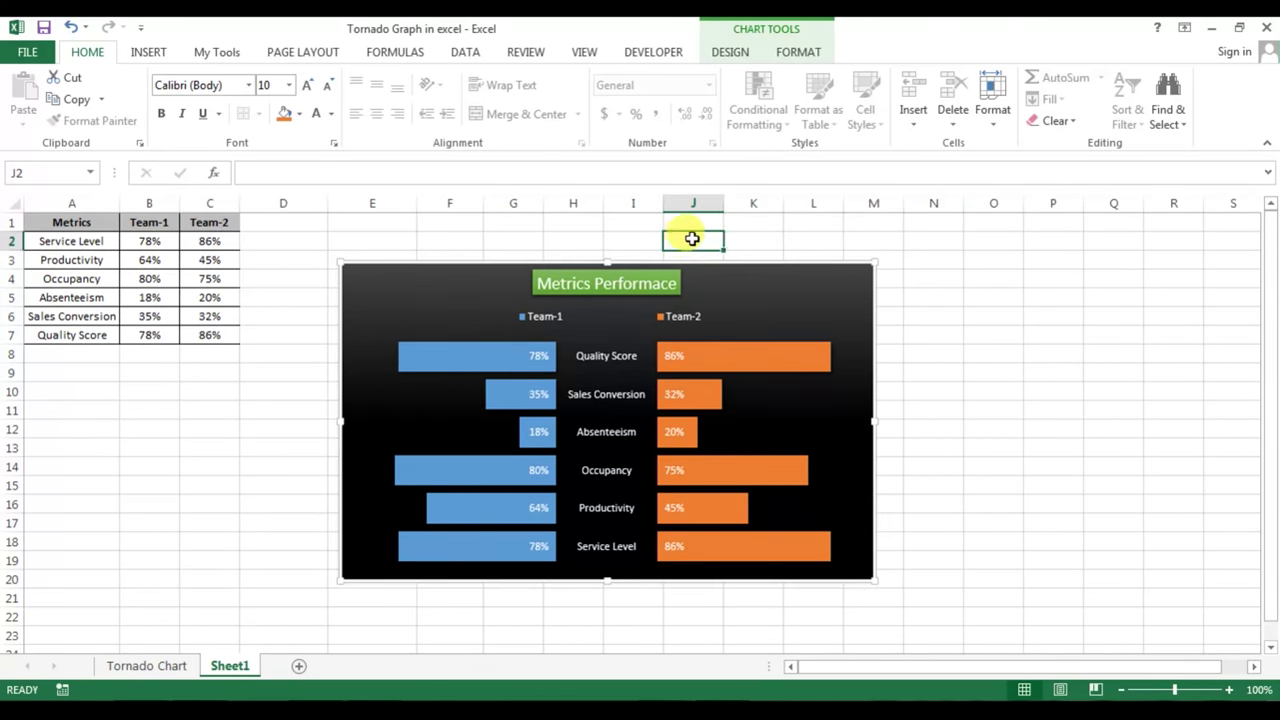